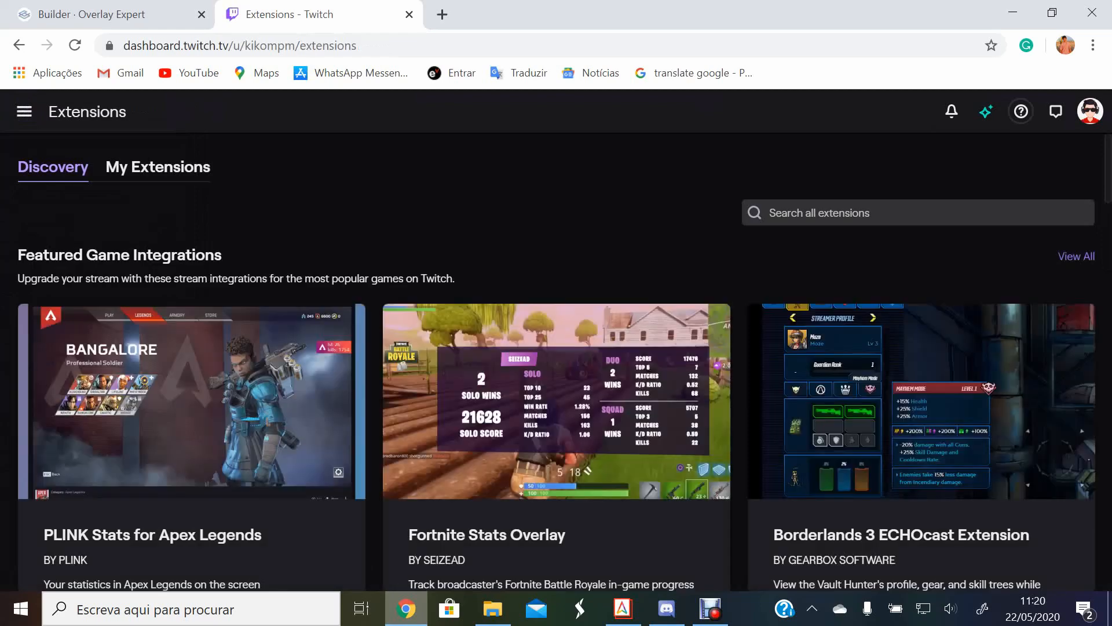
- Search the Twitch extension catalogue for Overlay Expert and review the channel's own extensions
{"action": "left_click", "coordinate": [158, 167]}
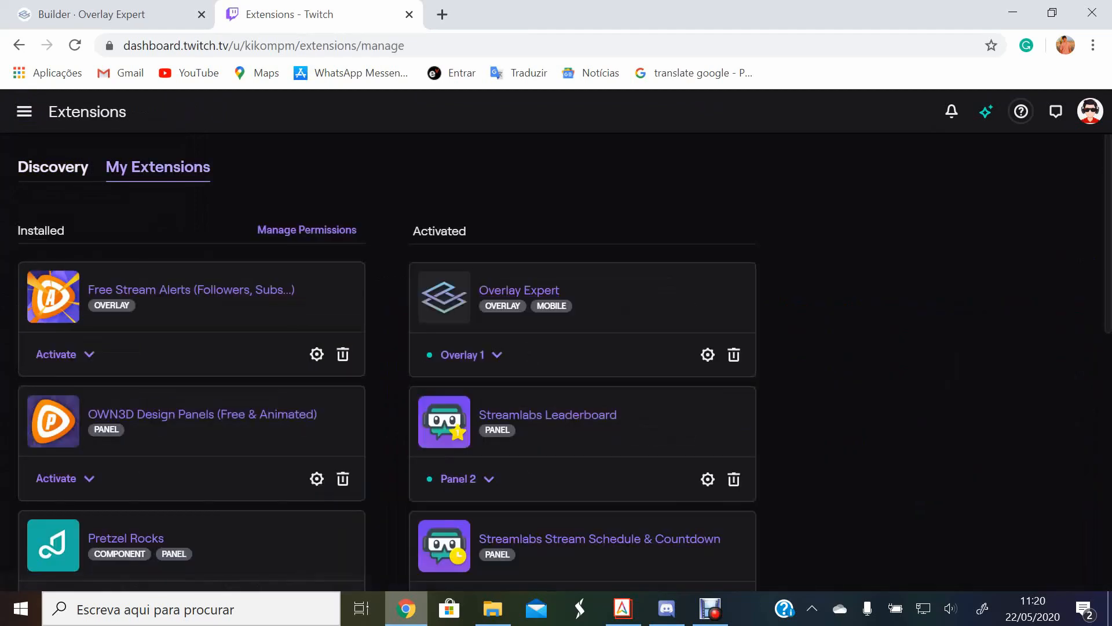
{"action": "left_click", "coordinate": [53, 167]}
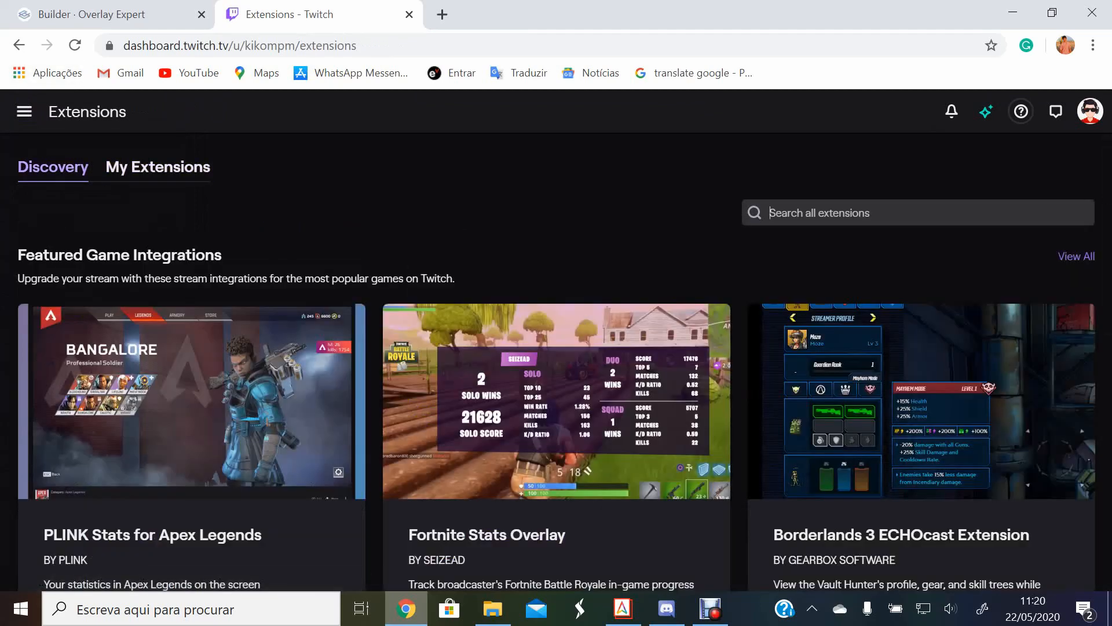
{"action": "type", "text": "overlay Exp"}
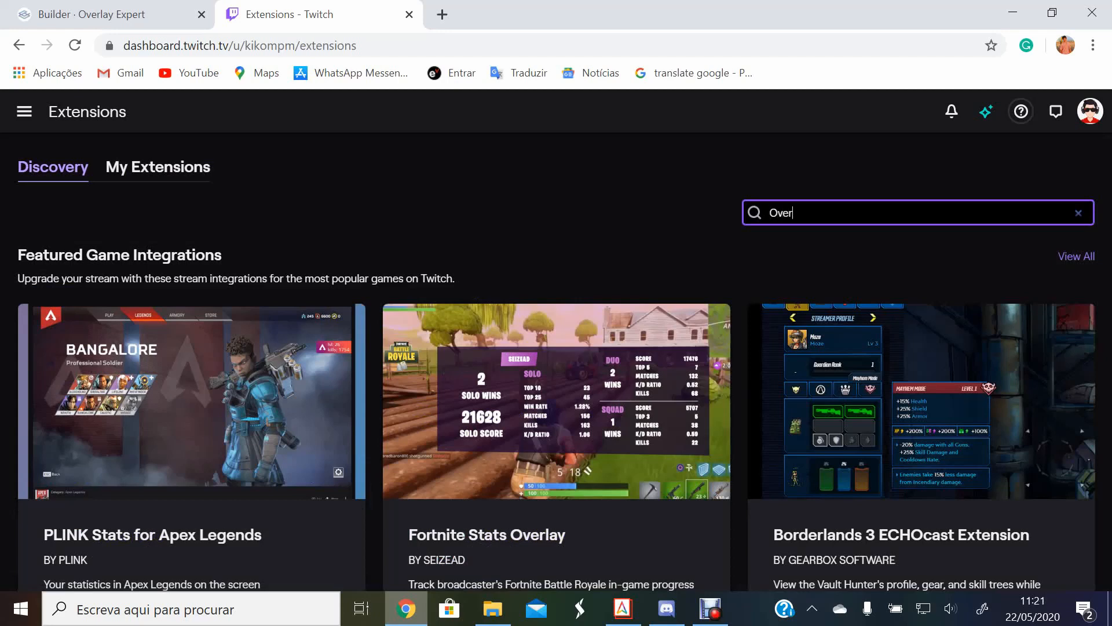
{"action": "type", "text": "ert"}
{"action": "key", "text": "Return"}
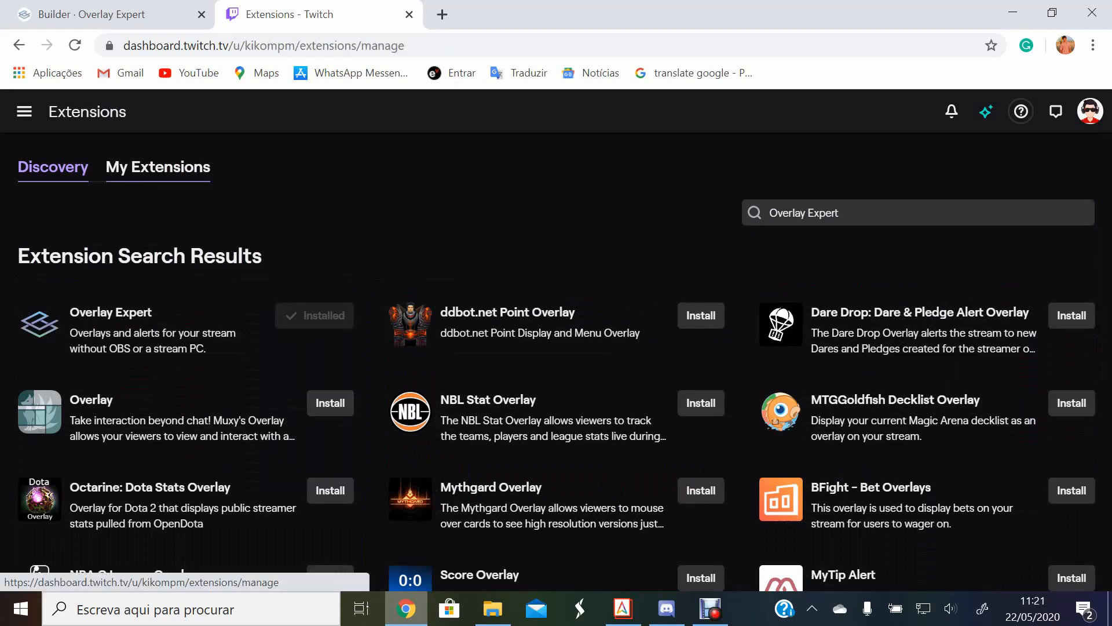
{"action": "left_click", "coordinate": [158, 167]}
- Close the existing PS4 overlay's builder page and open the overlay.expert home page in a new browser tab
{"action": "left_click", "coordinate": [116, 15]}
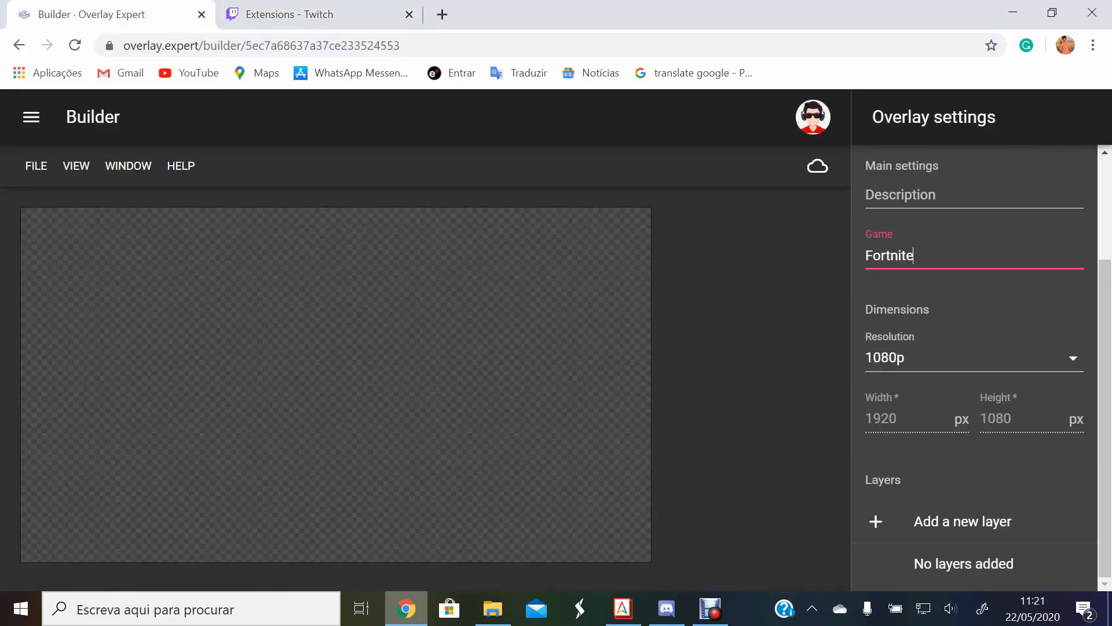
{"action": "scroll", "coordinate": [974, 365], "scroll_direction": "up", "scroll_amount": 2}
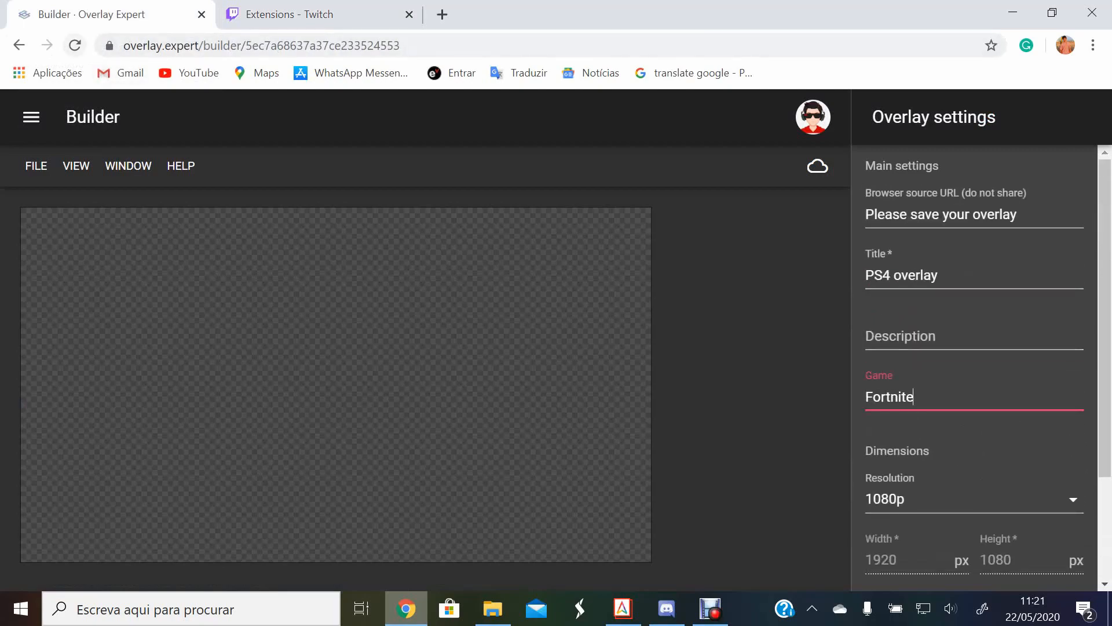
{"action": "left_click", "coordinate": [202, 14]}
{"action": "left_click", "coordinate": [239, 14]}
{"action": "type", "text": "o"}
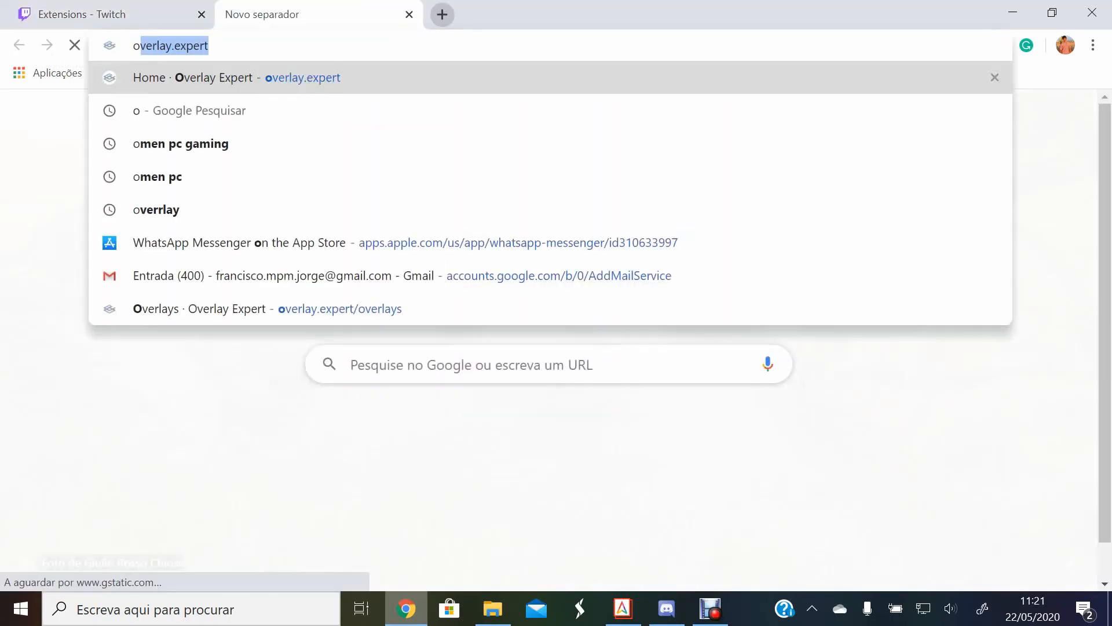
{"action": "key", "text": "Return"}
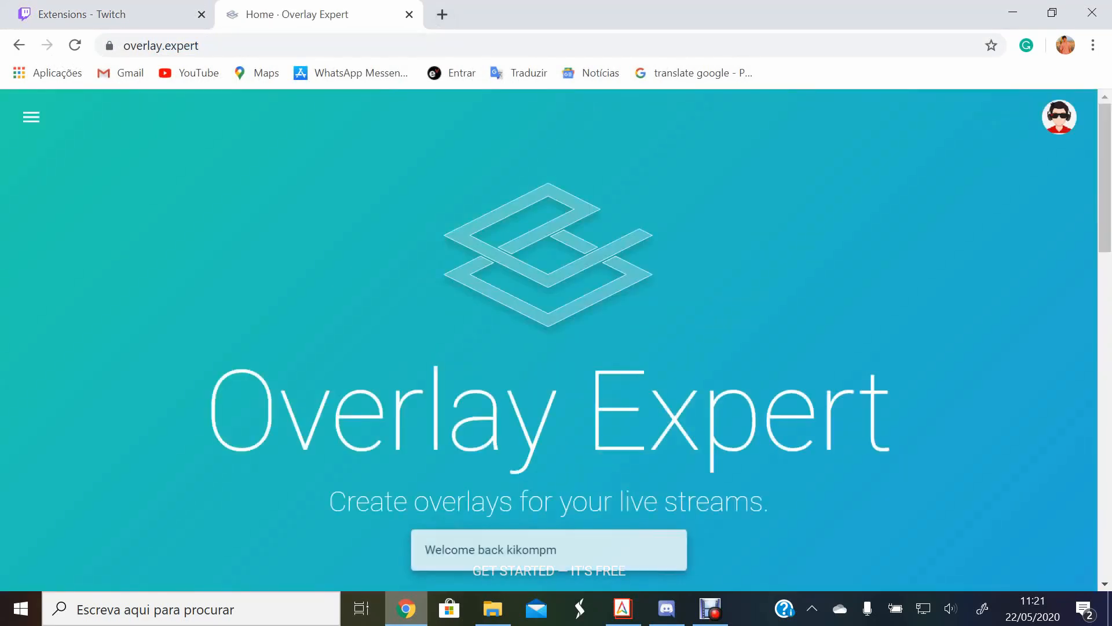
- Get started with Overlay Expert, create a new overlay and decline the Beginner's Walkthrough
{"action": "scroll", "coordinate": [549, 339], "scroll_direction": "down", "scroll_amount": 3}
{"action": "left_click", "coordinate": [549, 355]}
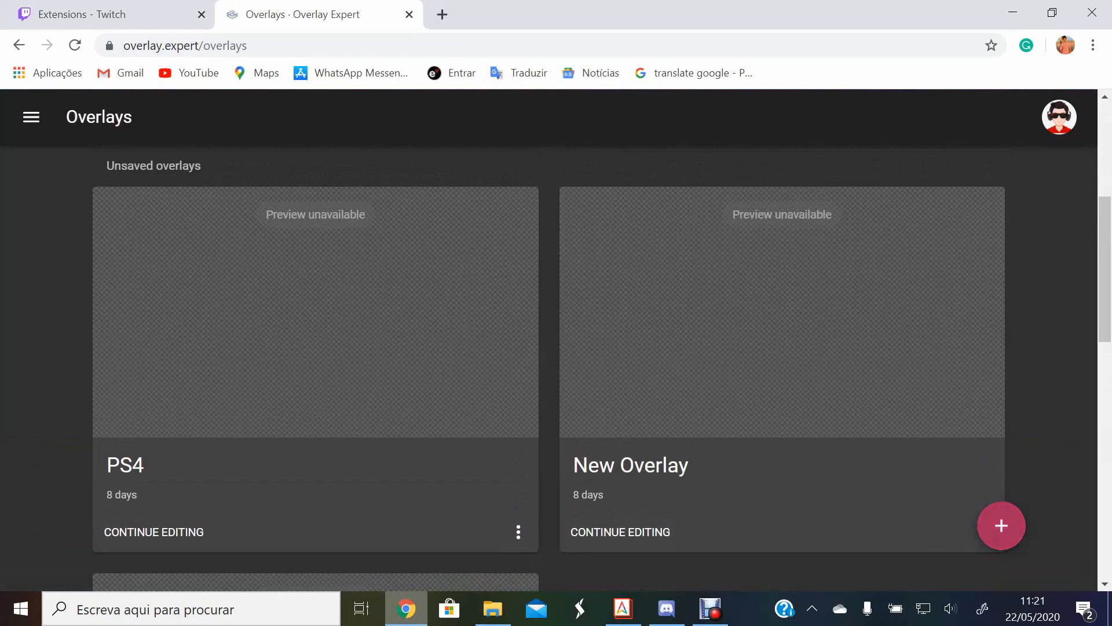
{"action": "scroll", "coordinate": [549, 340], "scroll_direction": "down", "scroll_amount": 12}
{"action": "scroll", "coordinate": [549, 340], "scroll_direction": "up", "scroll_amount": 6}
{"action": "left_click", "coordinate": [1001, 525]}
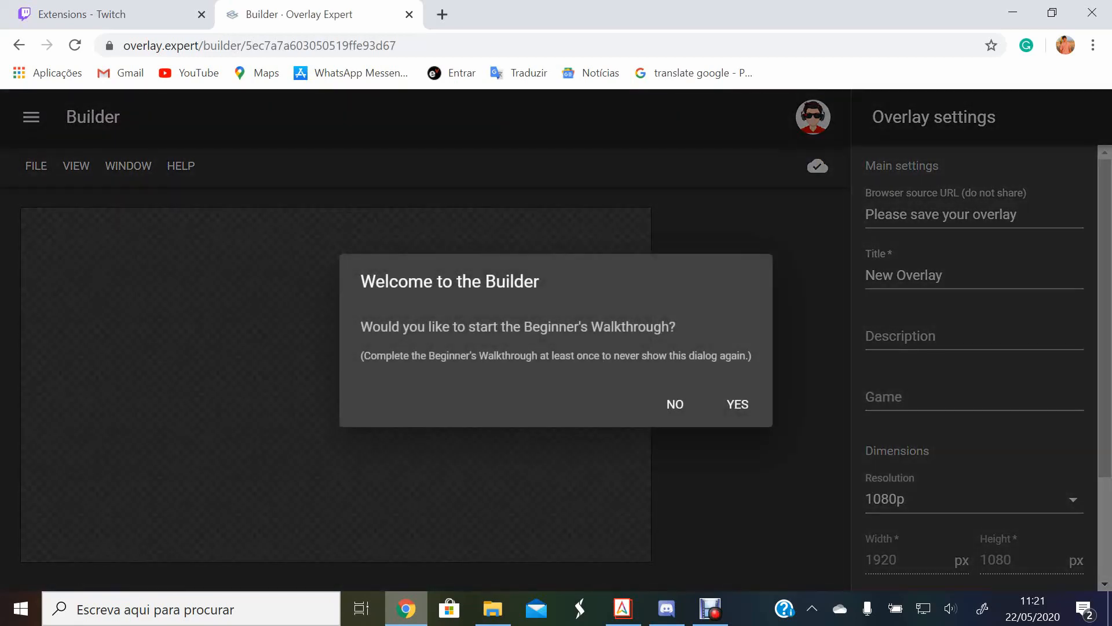
{"action": "left_click_drag", "start_coordinate": [540, 283], "coordinate": [376, 282]}
{"action": "left_click", "coordinate": [376, 284]}
{"action": "left_click", "coordinate": [675, 404]}
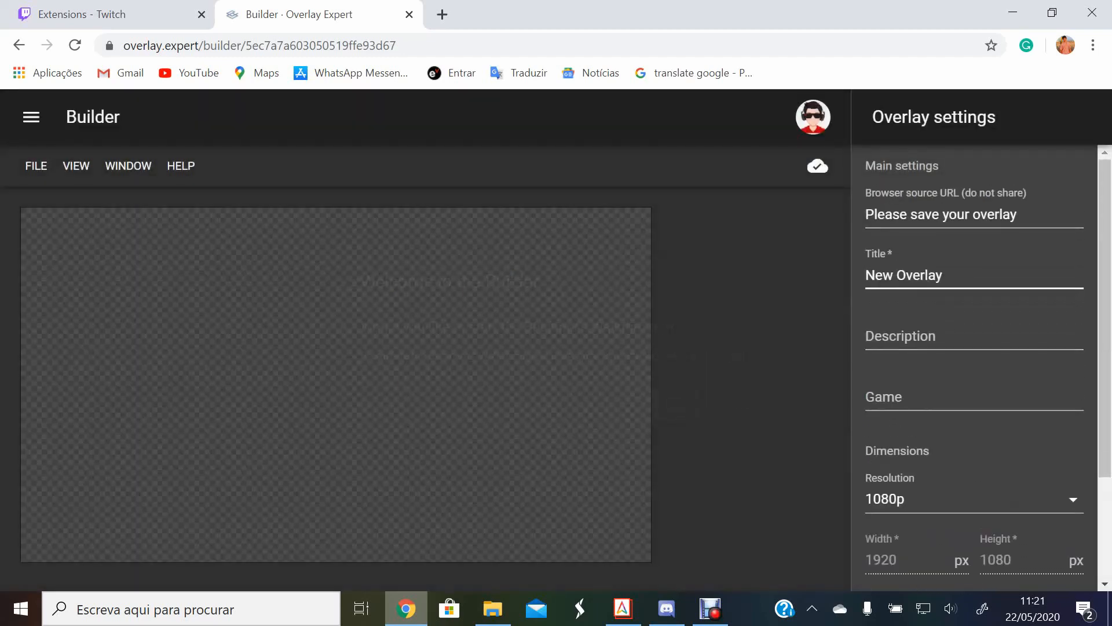
- Title the overlay "Stream from Ps4" and give it the description "PS4 stream red"
{"action": "triple_click", "coordinate": [903, 275]}
{"action": "key", "text": "BackSpace"}
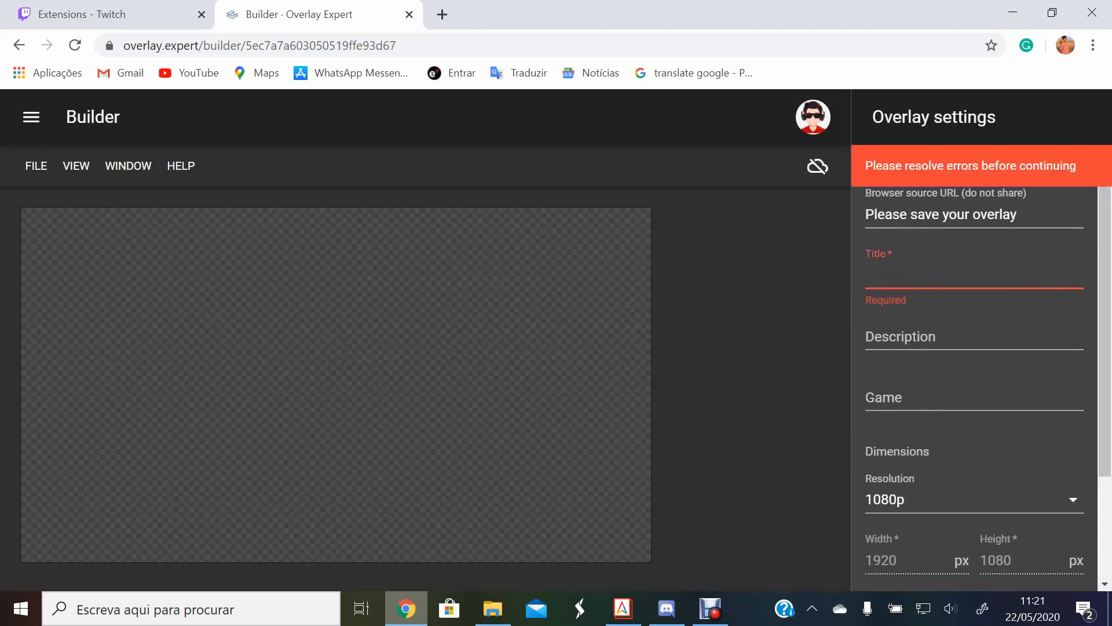
{"action": "type", "text": "Stream fr"}
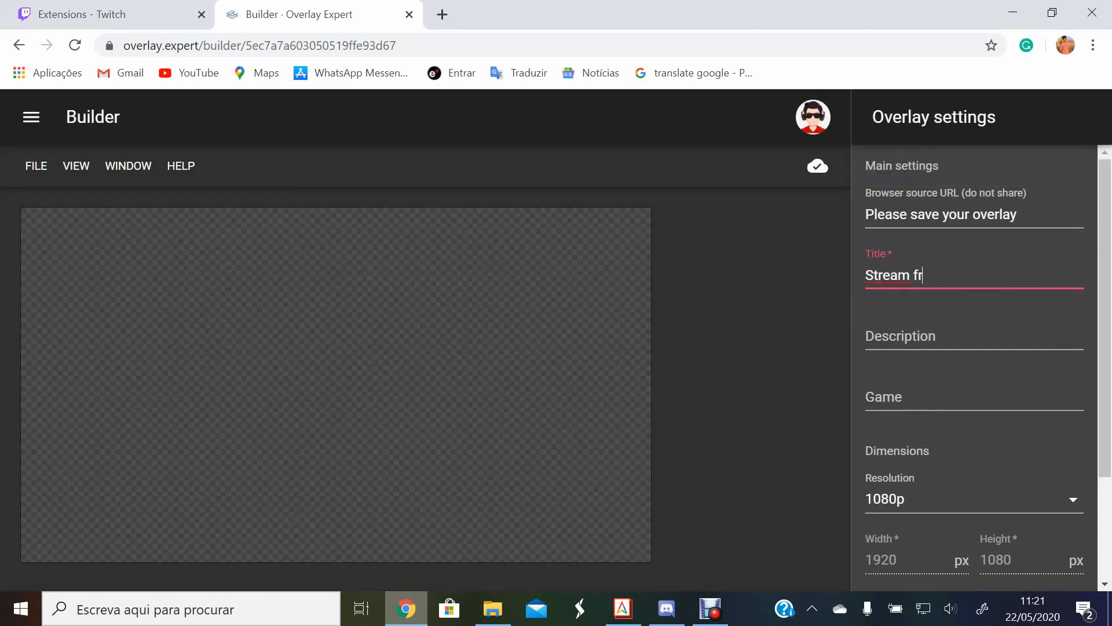
{"action": "type", "text": "om Ps4"}
{"action": "key", "text": "Tab"}
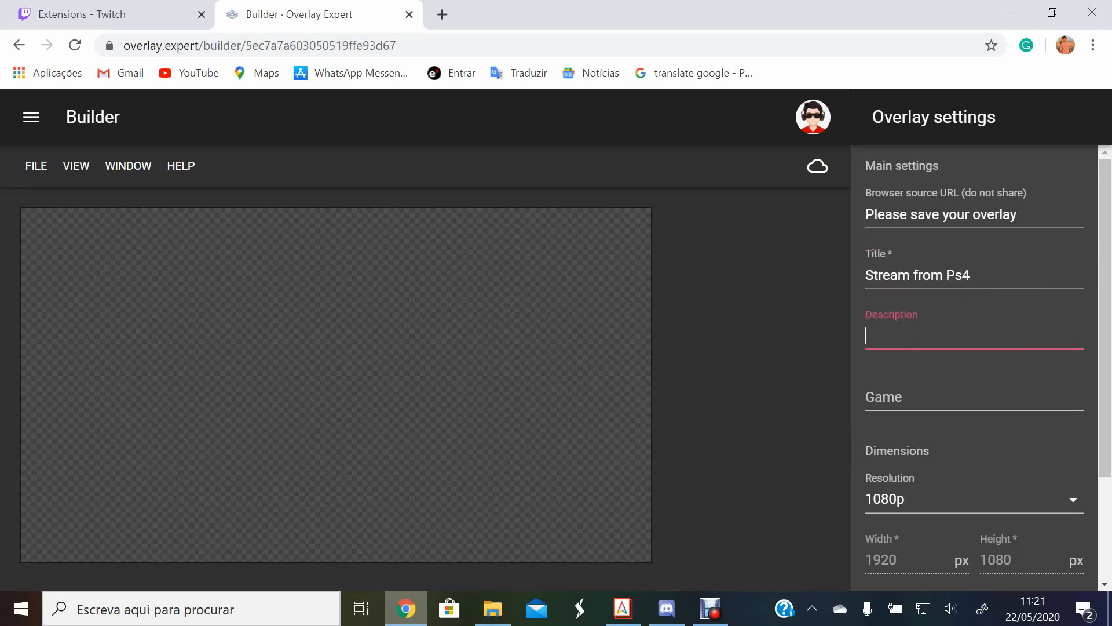
{"action": "type", "text": "PS4 stream red"}
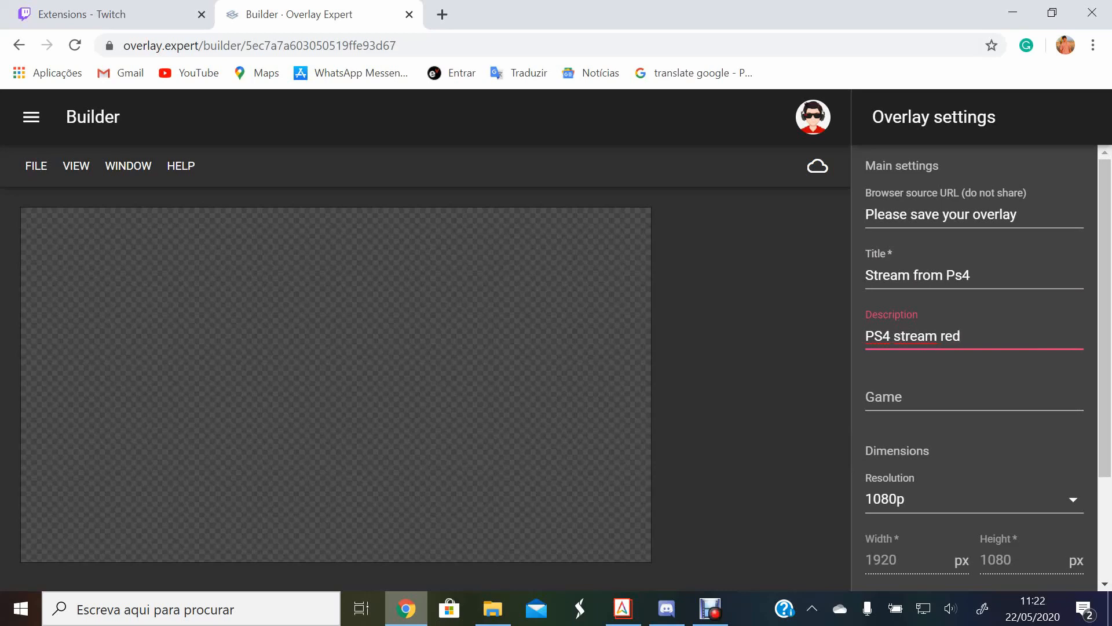
- Leave the overlay's game blank and select the 1080p resolution
{"action": "left_click", "coordinate": [974, 397]}
{"action": "scroll", "coordinate": [974, 397], "scroll_direction": "down", "scroll_amount": 1}
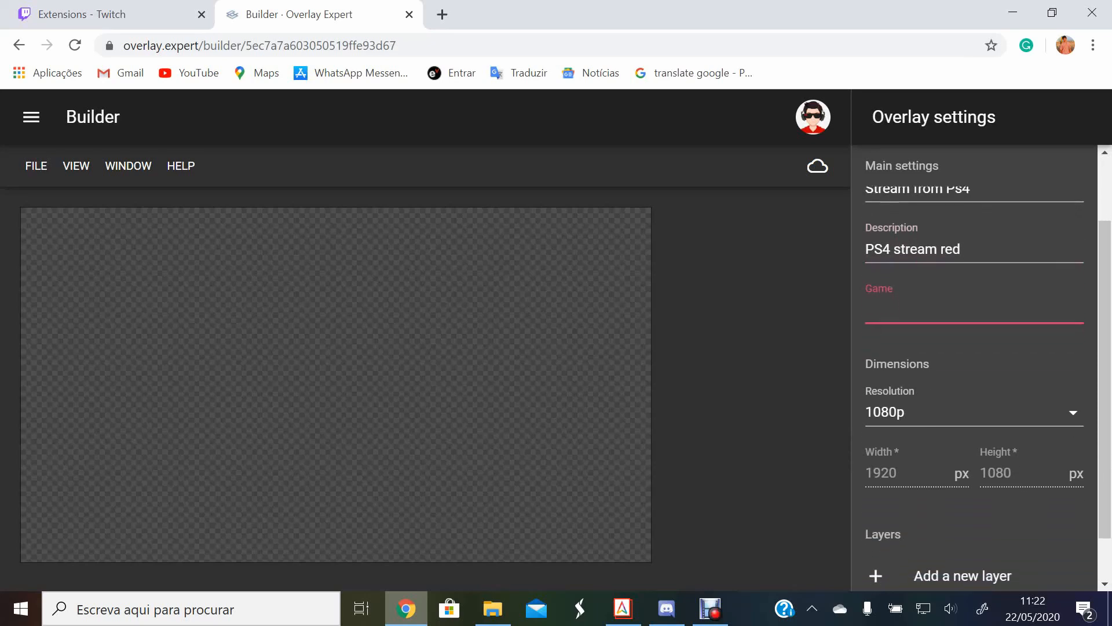
{"action": "scroll", "coordinate": [975, 397], "scroll_direction": "down", "scroll_amount": 1}
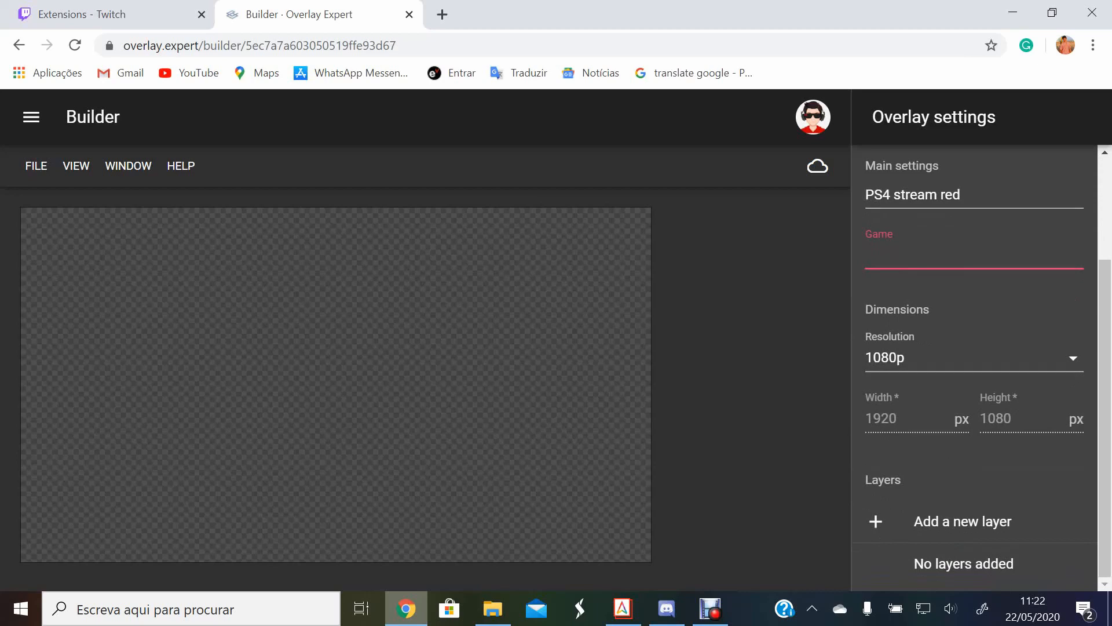
{"action": "left_click", "coordinate": [974, 358]}
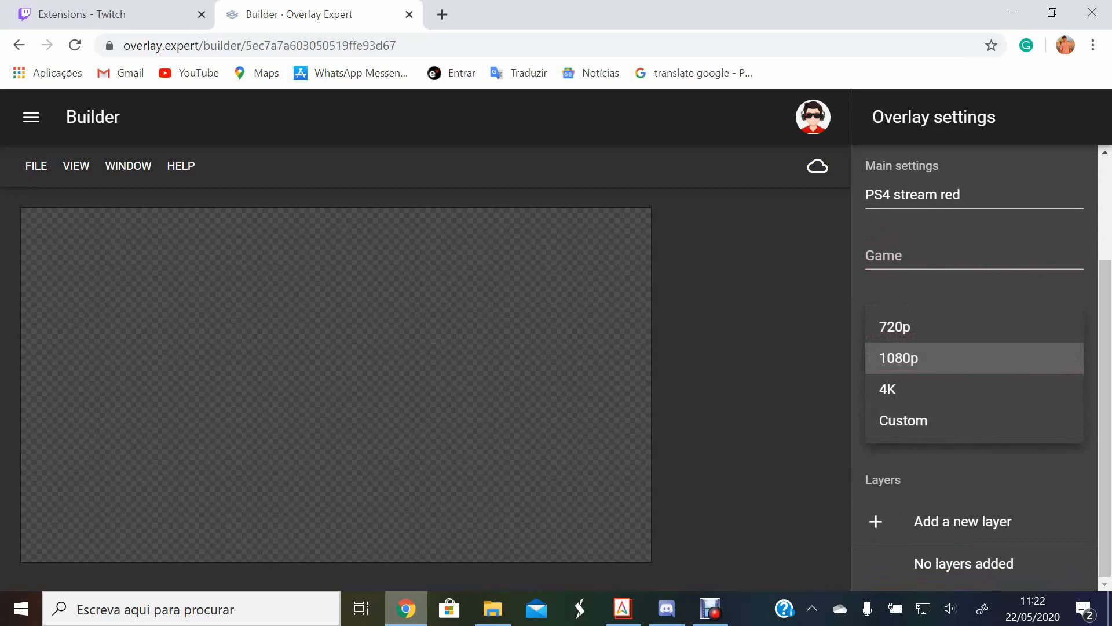
{"action": "left_click", "coordinate": [950, 359]}
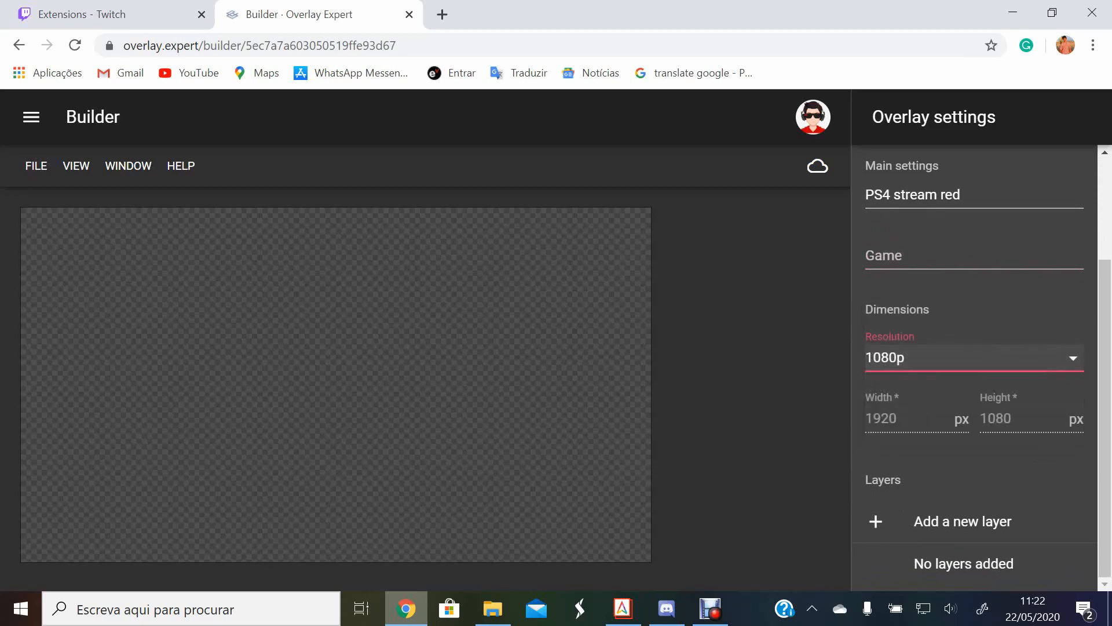
- Add a new layer to the overlay and set its description to Background
{"action": "left_click", "coordinate": [961, 521]}
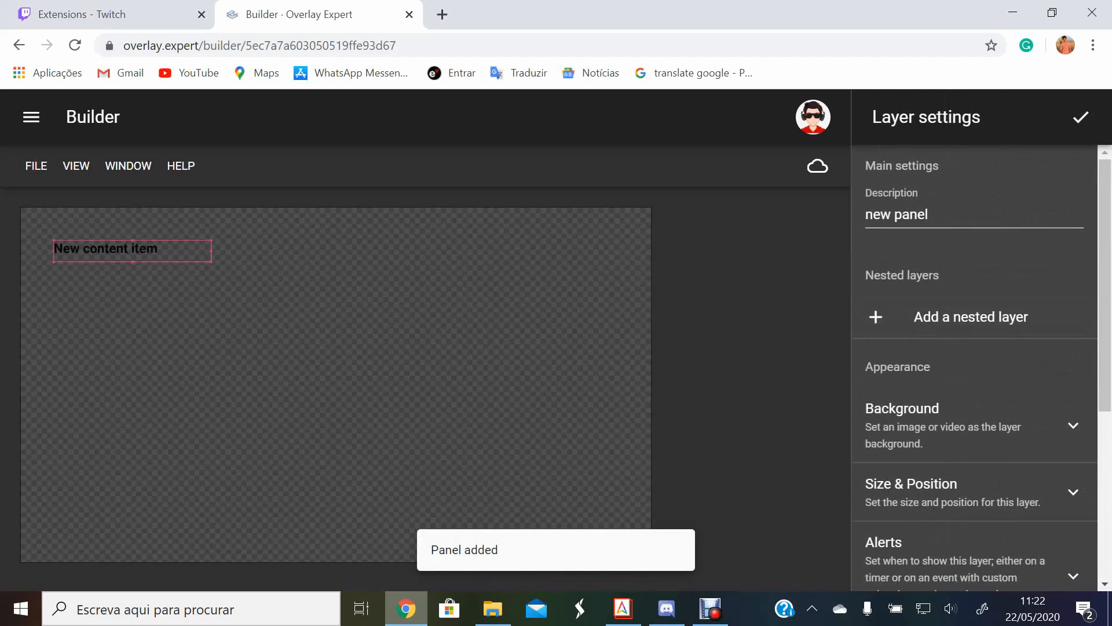
{"action": "key", "text": "ctrl+a"}
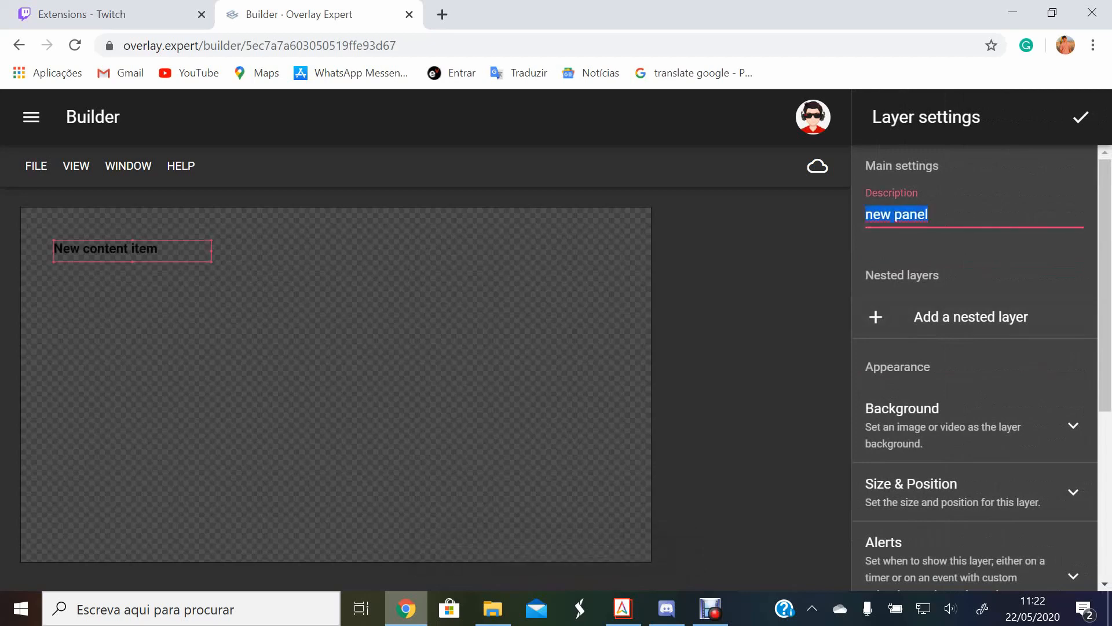
{"action": "key", "text": "BackSpace"}
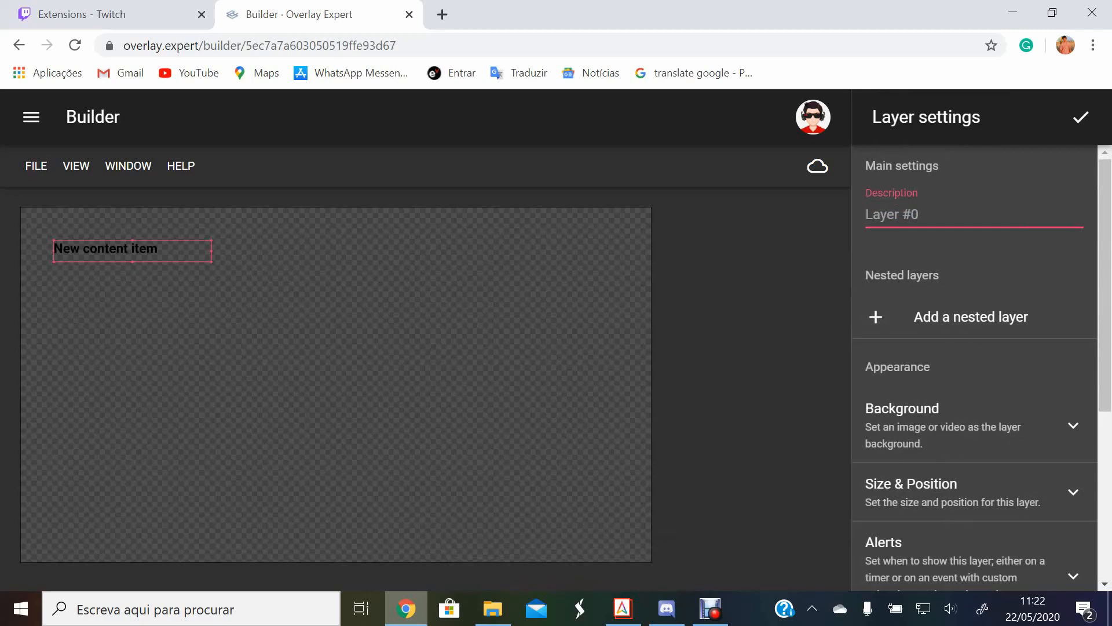
{"action": "type", "text": "Backgo"}
{"action": "key", "text": "BackSpace"}
{"action": "type", "text": "roundd"}
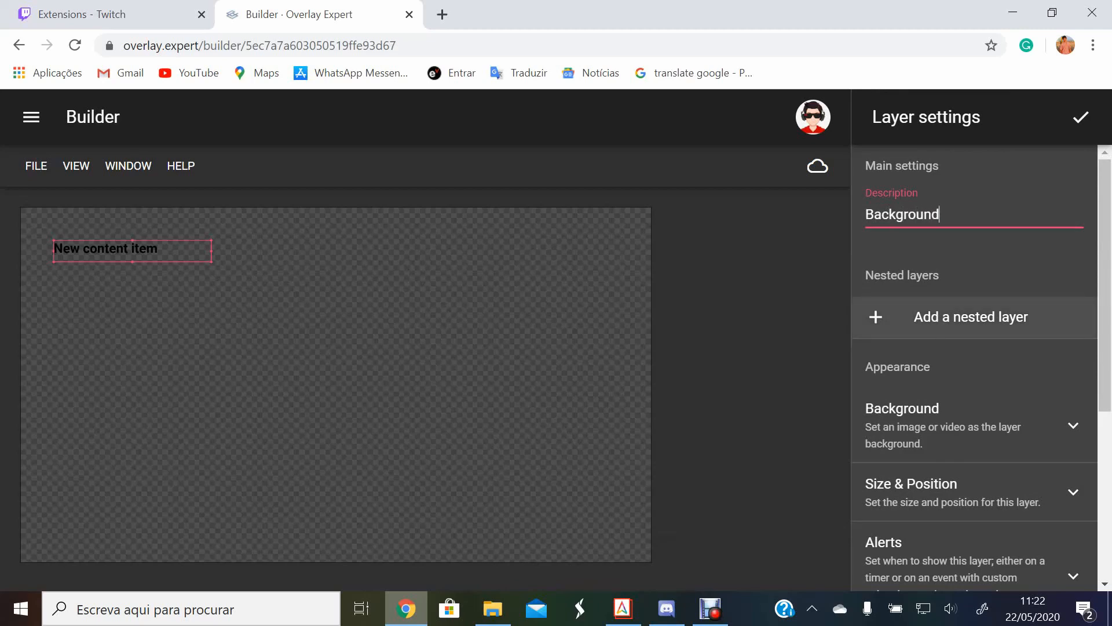
- Set the layer's background to the uploaded red banner image with the channel name
{"action": "scroll", "coordinate": [973, 317], "scroll_direction": "down", "scroll_amount": 3}
{"action": "left_click", "coordinate": [973, 252]}
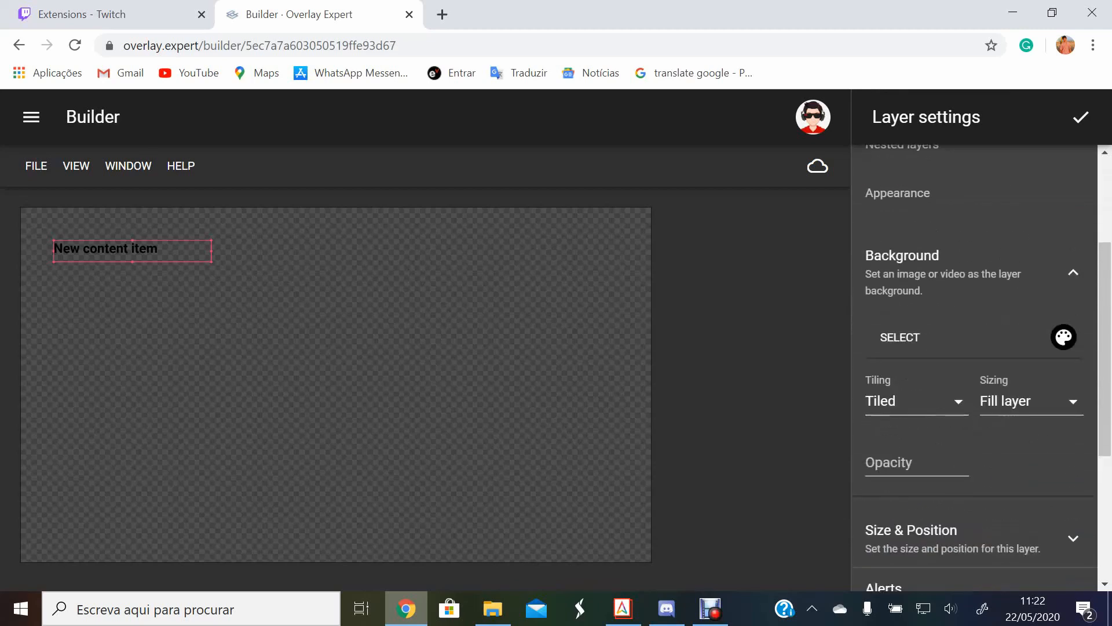
{"action": "left_click", "coordinate": [900, 338]}
{"action": "scroll", "coordinate": [916, 381], "scroll_direction": "up", "scroll_amount": 1}
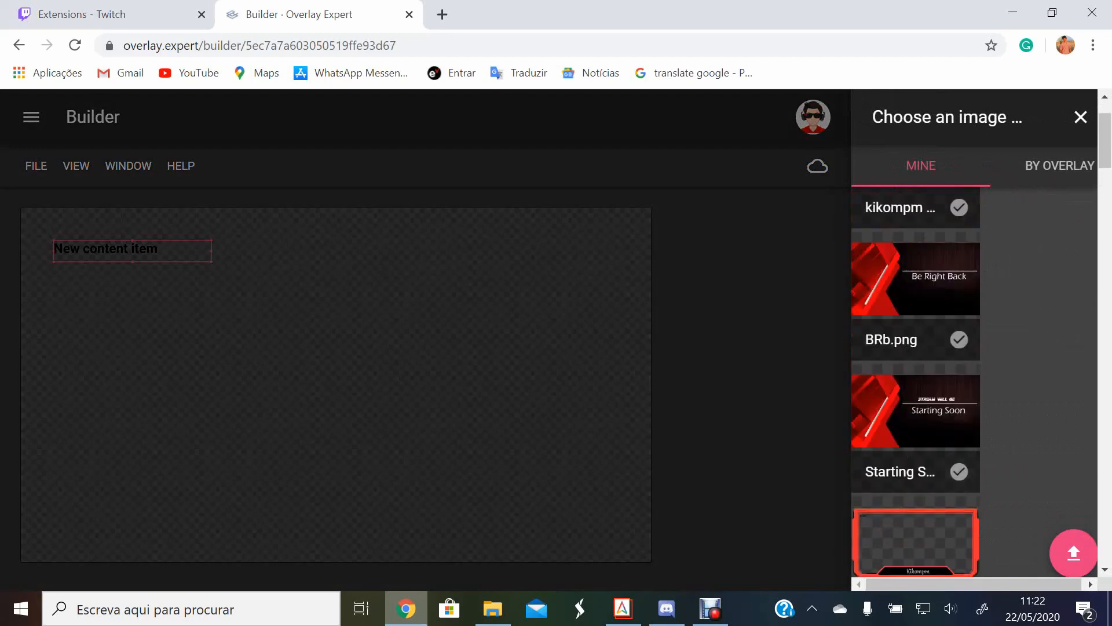
{"action": "scroll", "coordinate": [916, 381], "scroll_direction": "up", "scroll_amount": 1}
{"action": "left_click", "coordinate": [959, 293]}
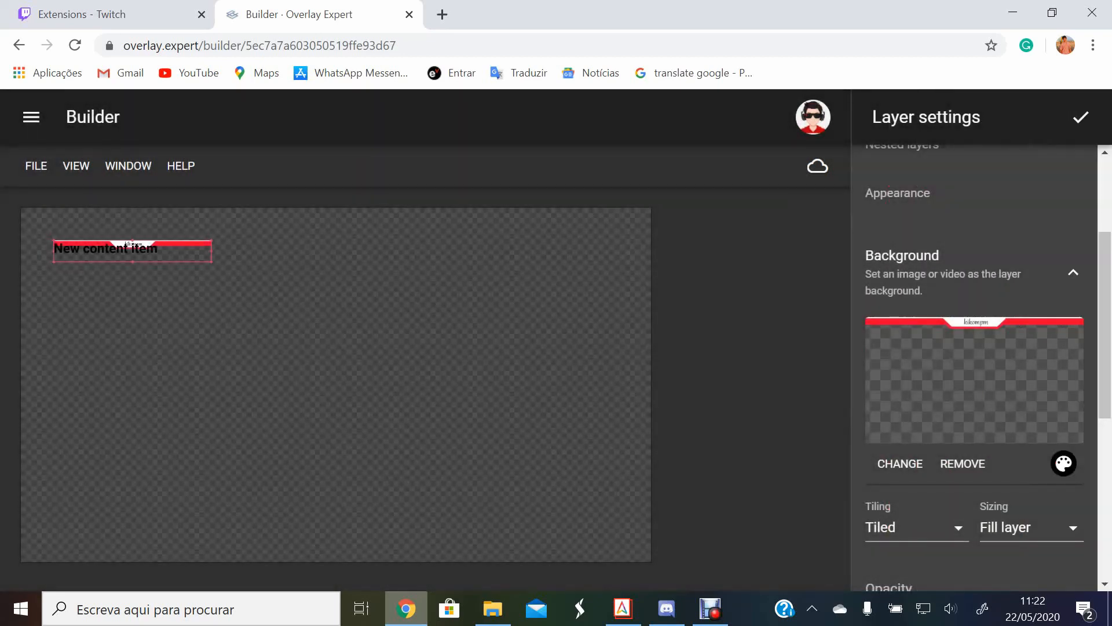
- Stretch the banner layer across the canvas's upper edge to about 1912 by 163 px and check its size and position values
{"action": "left_click_drag", "start_coordinate": [211, 262], "coordinate": [650, 293]}
{"action": "left_click_drag", "start_coordinate": [352, 255], "coordinate": [354, 223]}
{"action": "left_click_drag", "start_coordinate": [55, 235], "coordinate": [24, 235]}
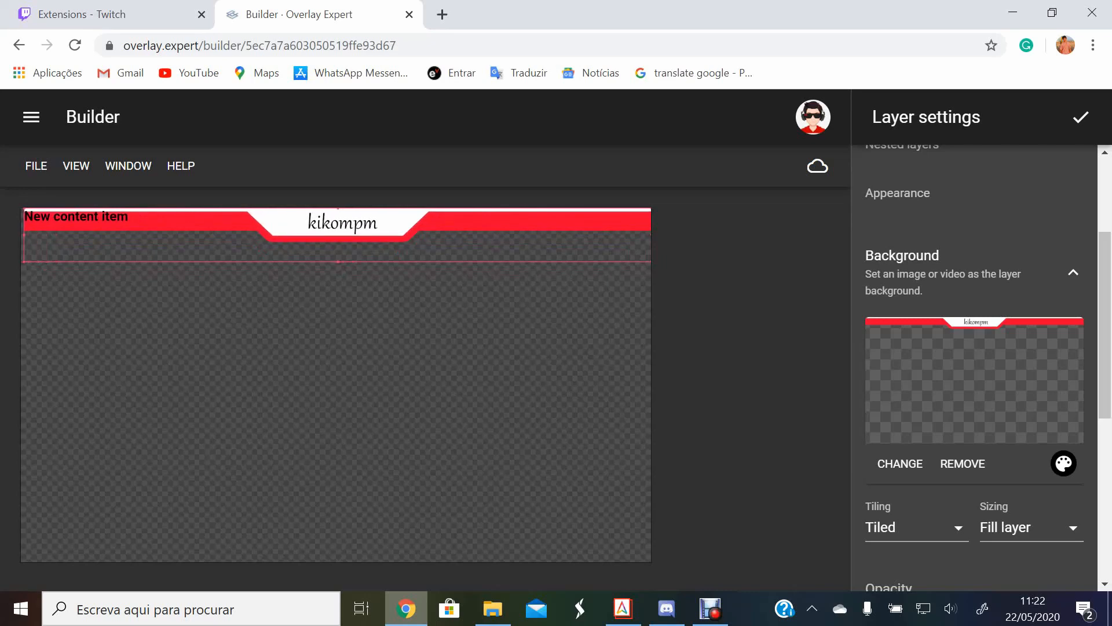
{"action": "scroll", "coordinate": [973, 368], "scroll_direction": "down", "scroll_amount": 5}
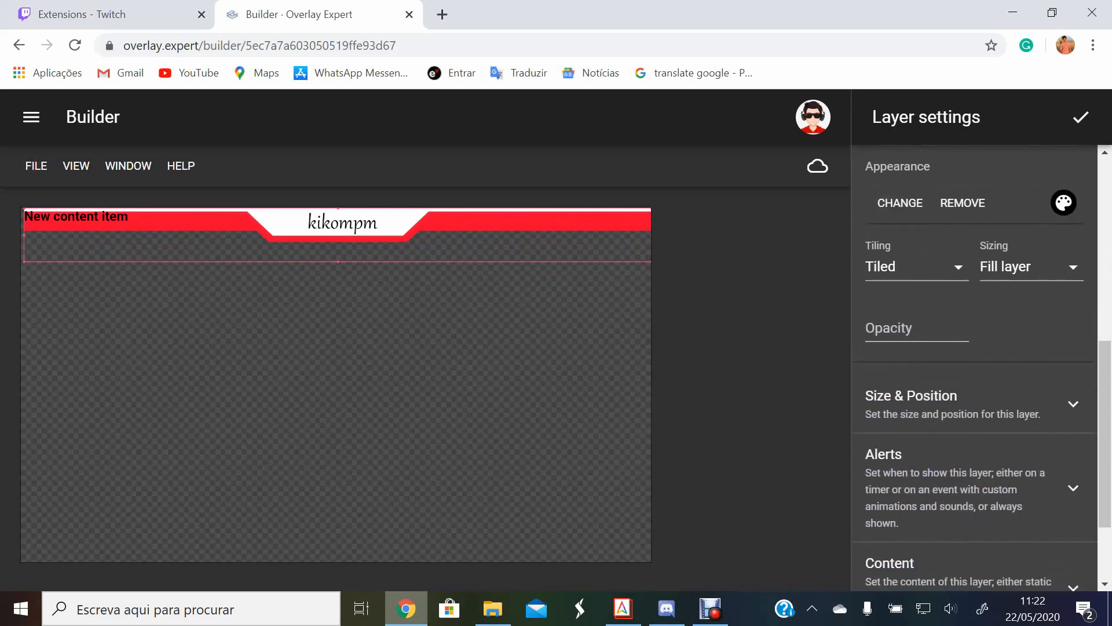
{"action": "left_click", "coordinate": [974, 404]}
{"action": "scroll", "coordinate": [973, 368], "scroll_direction": "up", "scroll_amount": 3}
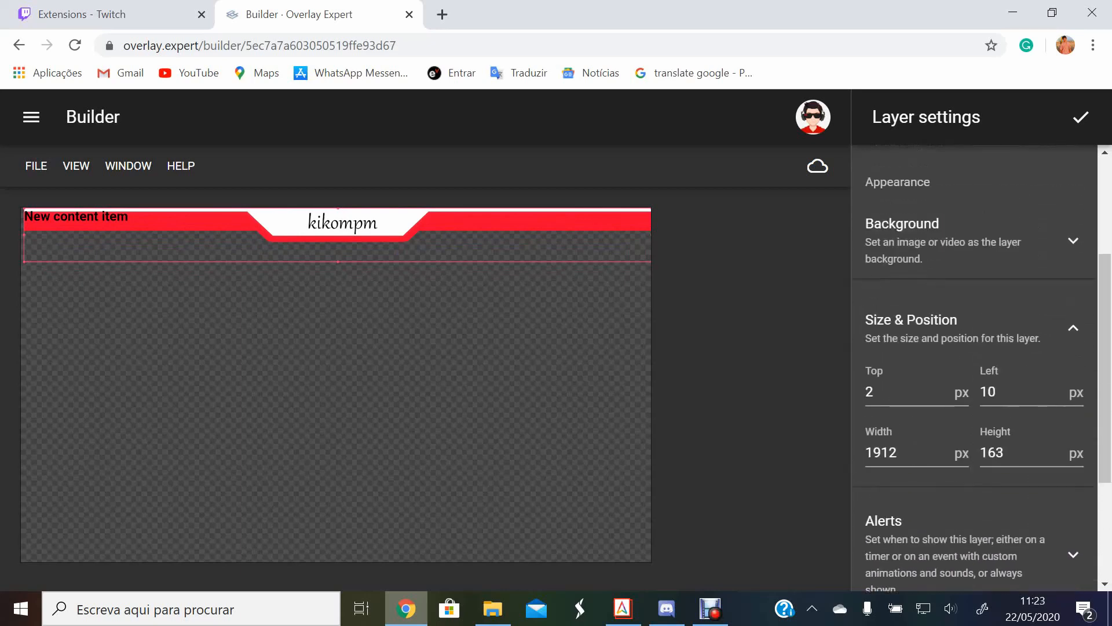
{"action": "left_click", "coordinate": [974, 334]}
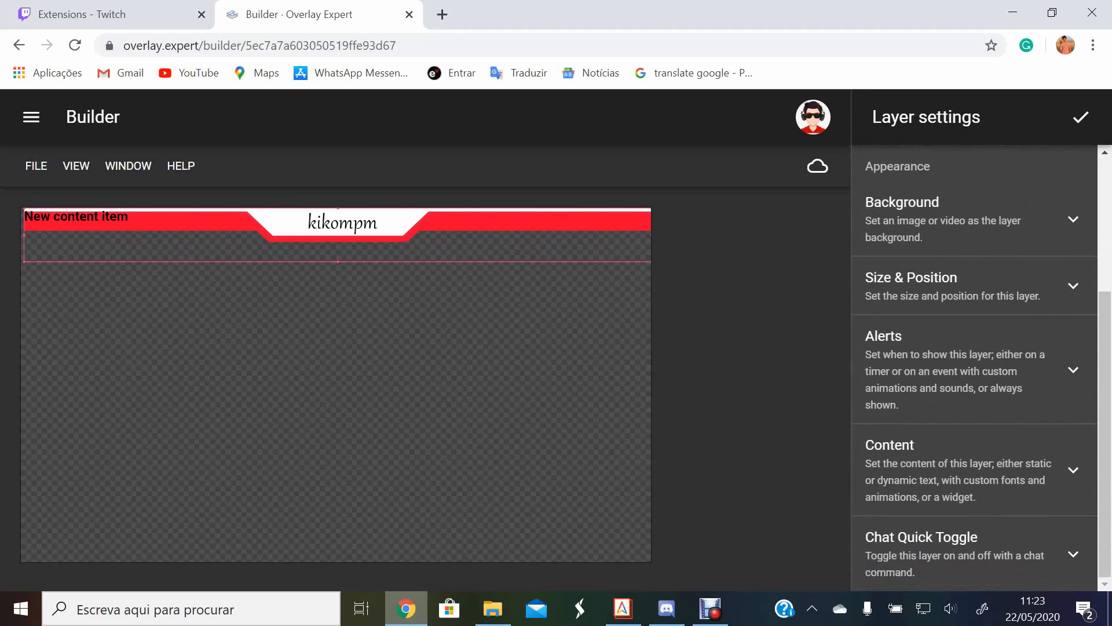
- Set the font family of the banner layer's text content to Open Sans
{"action": "left_click", "coordinate": [1073, 470]}
{"action": "scroll", "coordinate": [1073, 470], "scroll_direction": "down", "scroll_amount": 2}
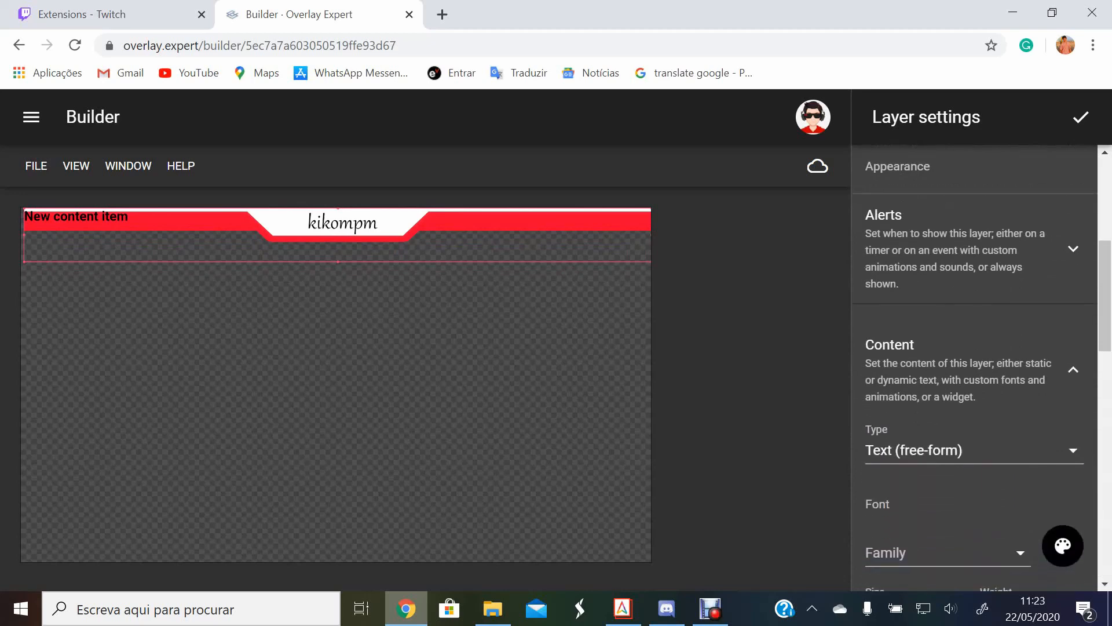
{"action": "scroll", "coordinate": [942, 386], "scroll_direction": "down", "scroll_amount": 4}
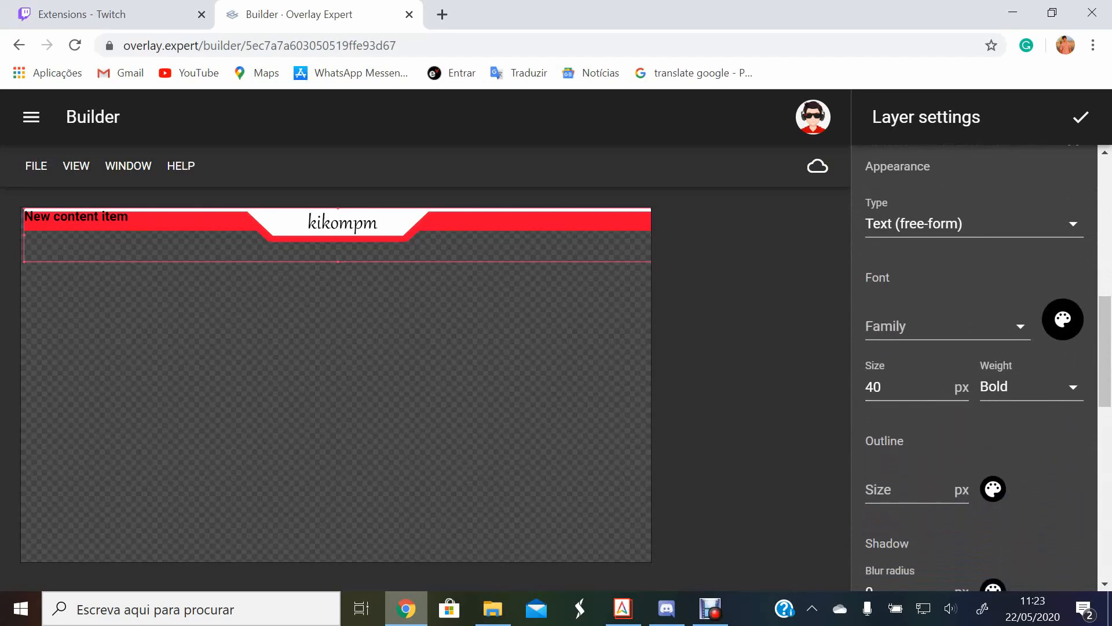
{"action": "left_click", "coordinate": [943, 326]}
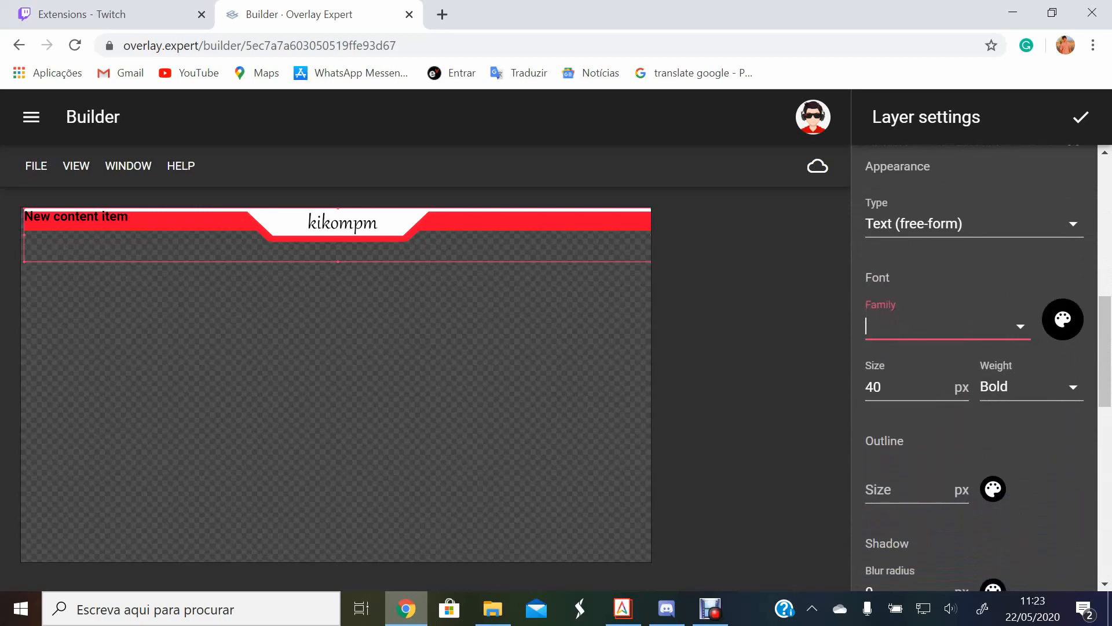
{"action": "type", "text": "op"}
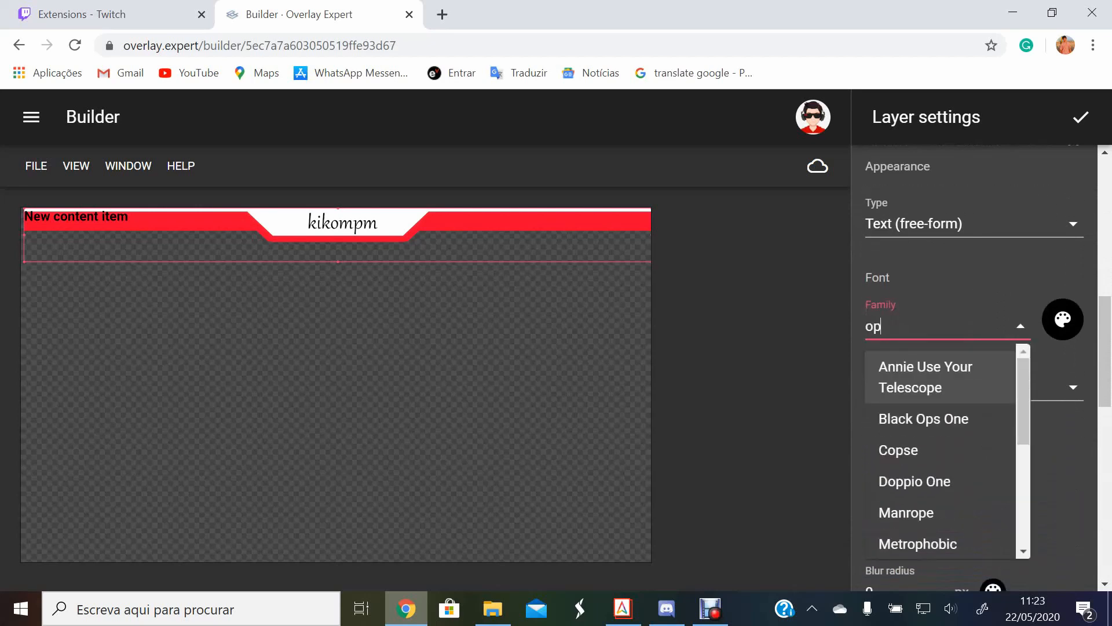
{"action": "type", "text": "en sa"}
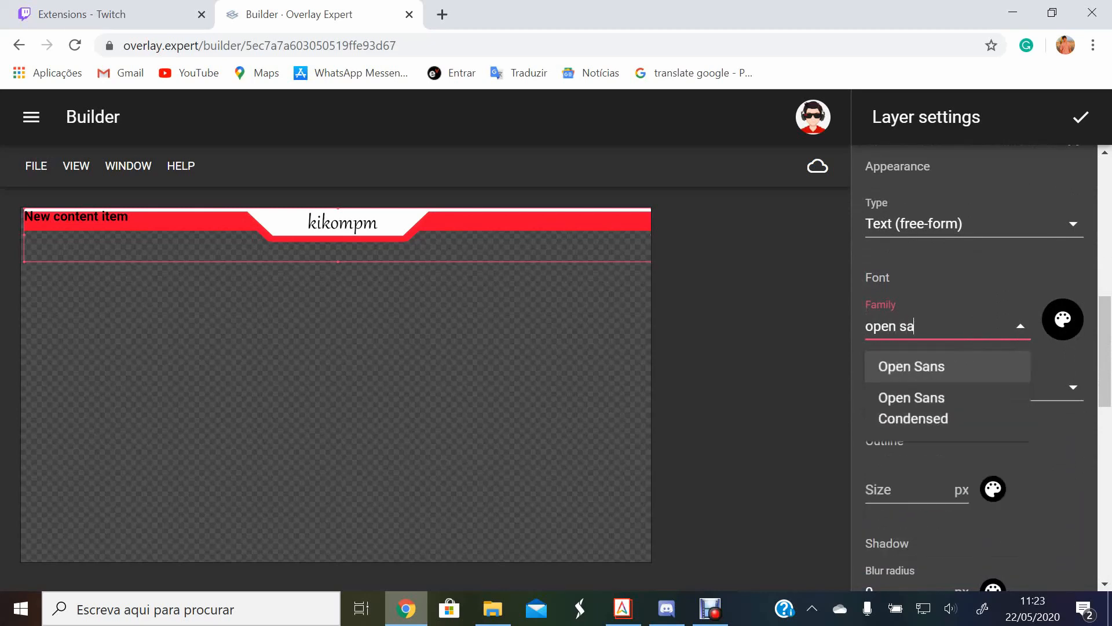
{"action": "left_click", "coordinate": [912, 366]}
{"action": "left_click", "coordinate": [1063, 319]}
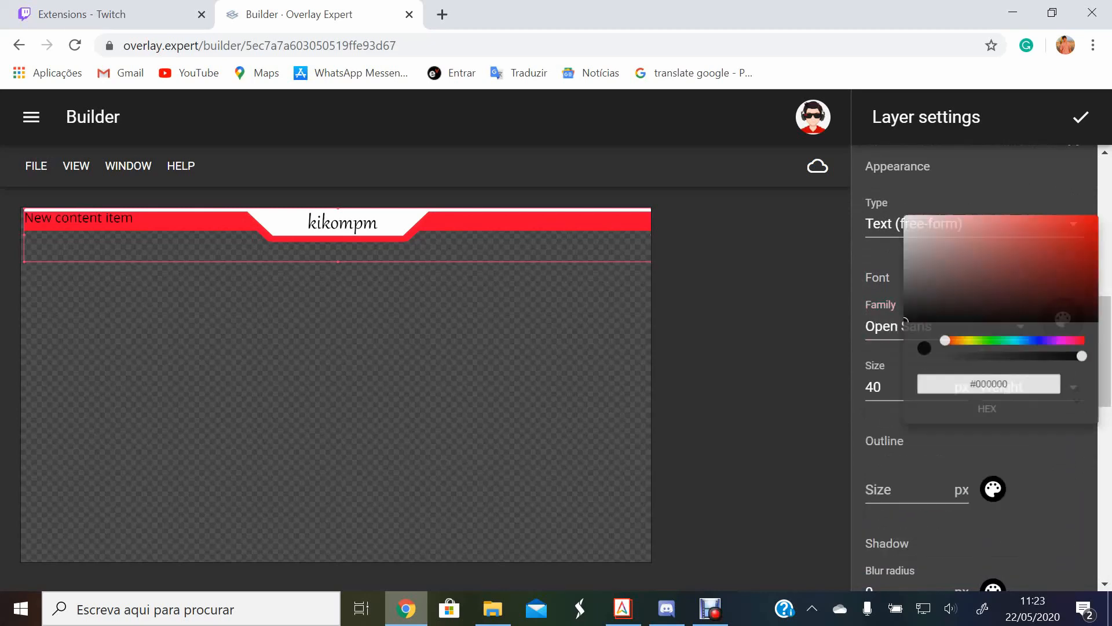
{"action": "key", "text": "Escape"}
- Clear the placeholder text in the banner layer's text group and finish the layer's settings
{"action": "scroll", "coordinate": [974, 371], "scroll_direction": "down", "scroll_amount": 4}
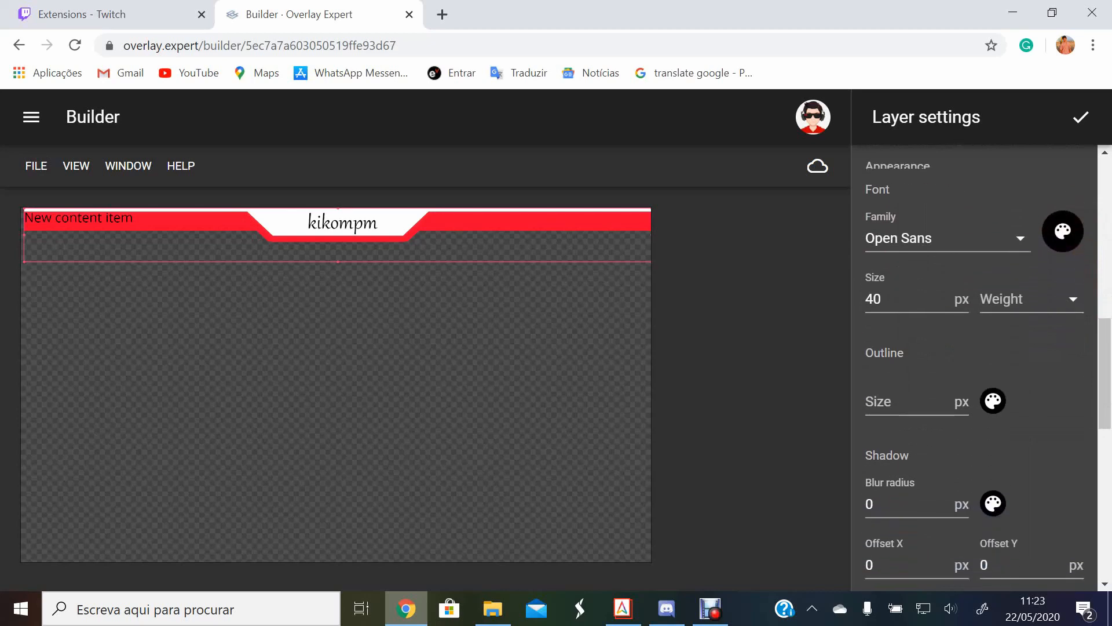
{"action": "scroll", "coordinate": [974, 371], "scroll_direction": "down", "scroll_amount": 3}
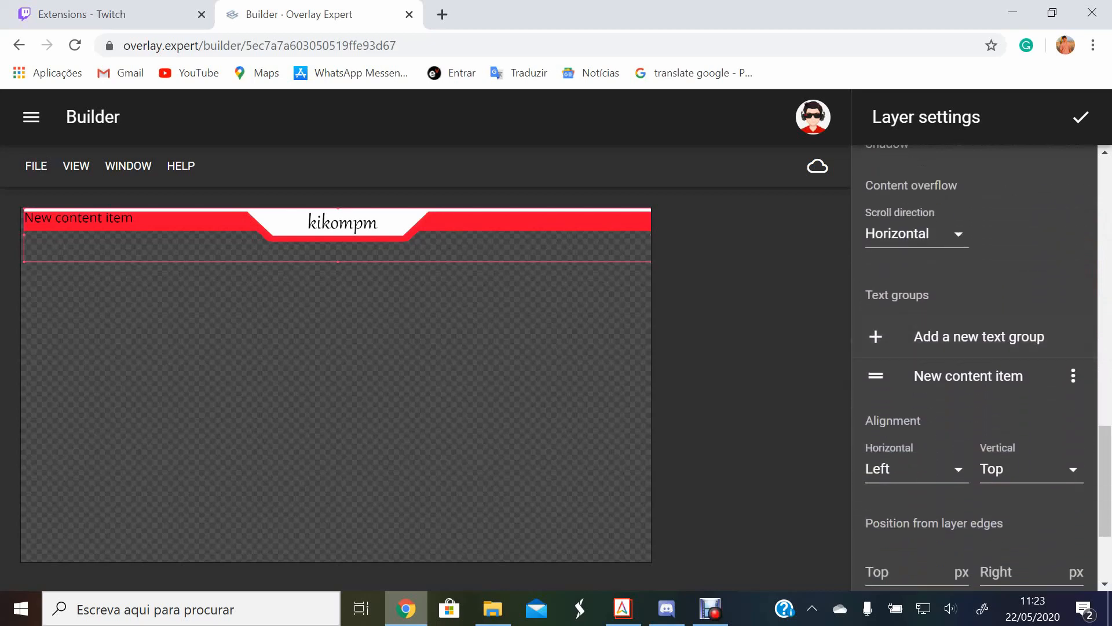
{"action": "scroll", "coordinate": [975, 371], "scroll_direction": "up", "scroll_amount": 3}
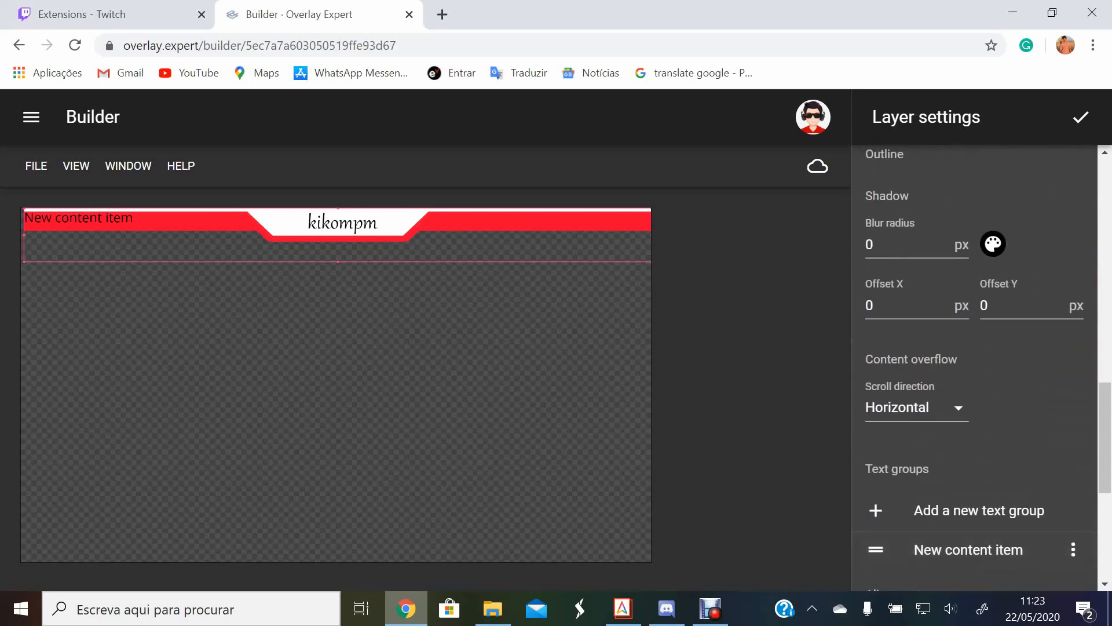
{"action": "scroll", "coordinate": [974, 371], "scroll_direction": "up", "scroll_amount": 4}
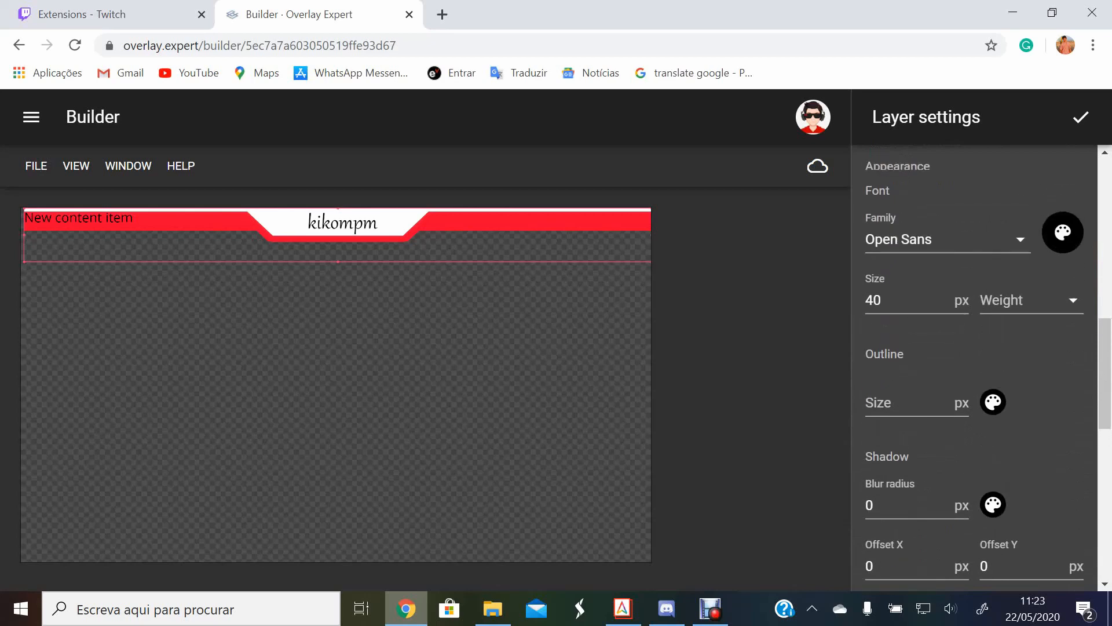
{"action": "scroll", "coordinate": [974, 371], "scroll_direction": "down", "scroll_amount": 8}
{"action": "left_click", "coordinate": [961, 462]}
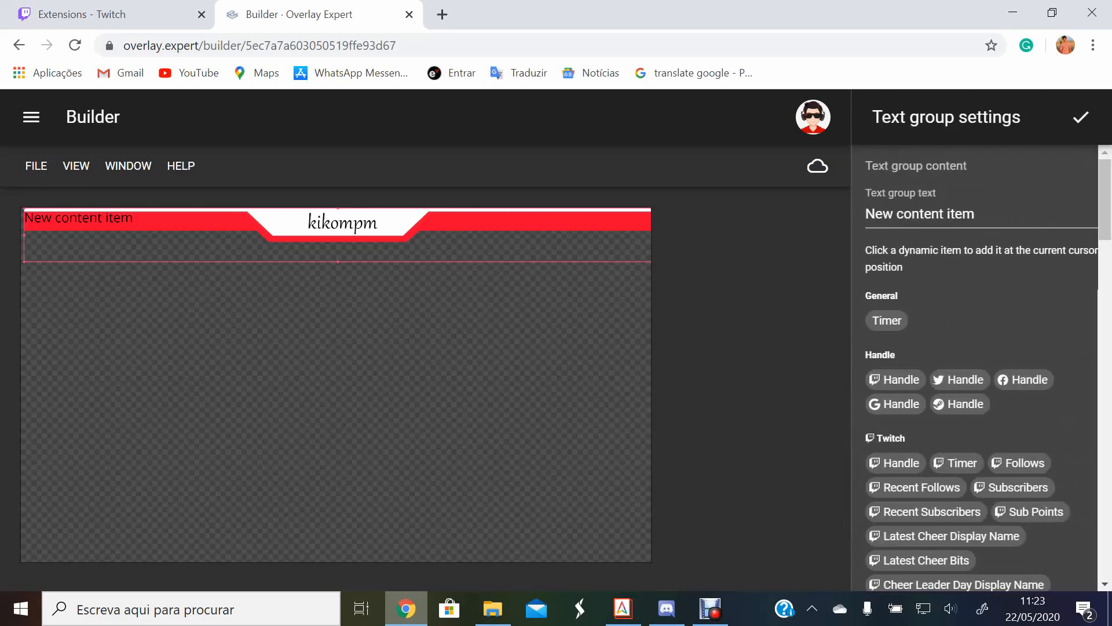
{"action": "left_click_drag", "start_coordinate": [979, 198], "coordinate": [910, 195]}
{"action": "left_click", "coordinate": [979, 213]}
{"action": "left_click_drag", "start_coordinate": [979, 214], "coordinate": [864, 214]}
{"action": "key", "text": "BackSpace"}
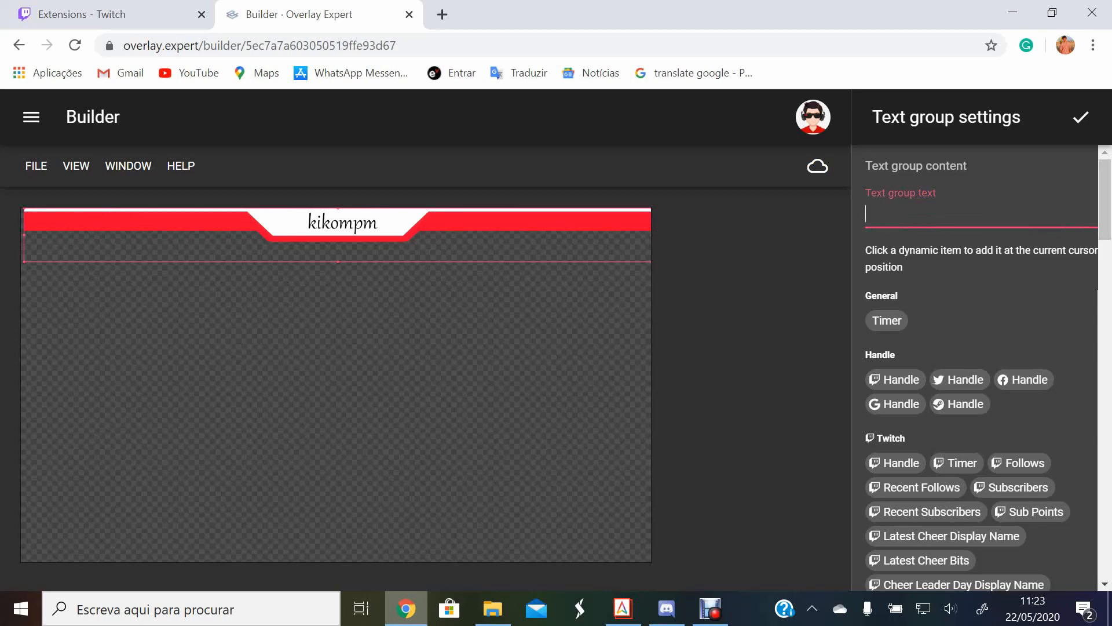
{"action": "left_click", "coordinate": [1081, 117]}
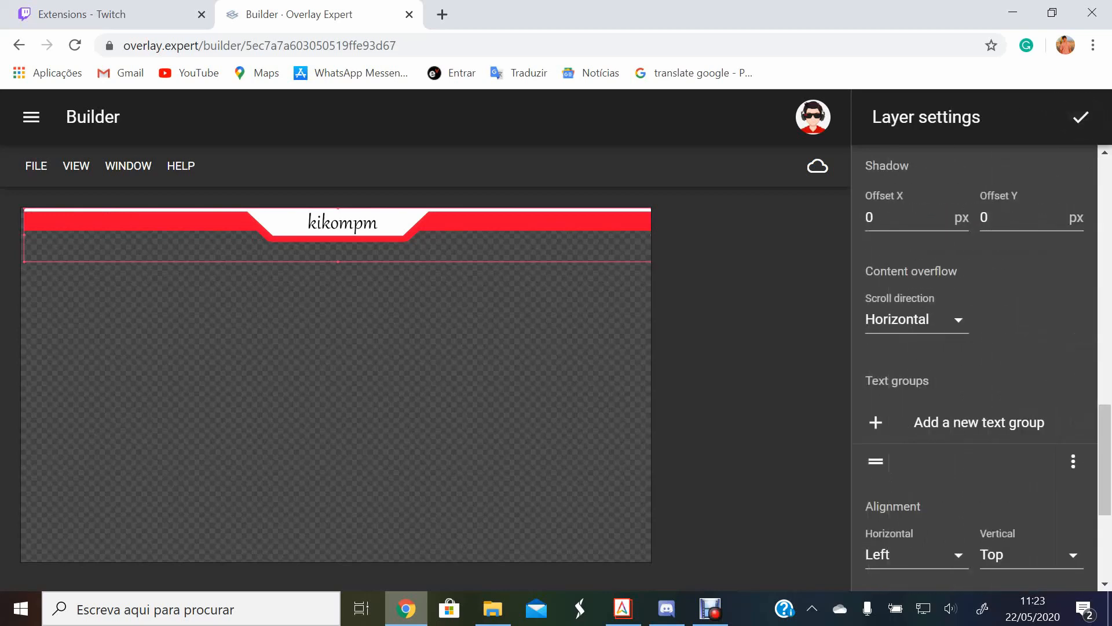
{"action": "scroll", "coordinate": [979, 360], "scroll_direction": "down", "scroll_amount": 2}
{"action": "left_click", "coordinate": [1081, 117]}
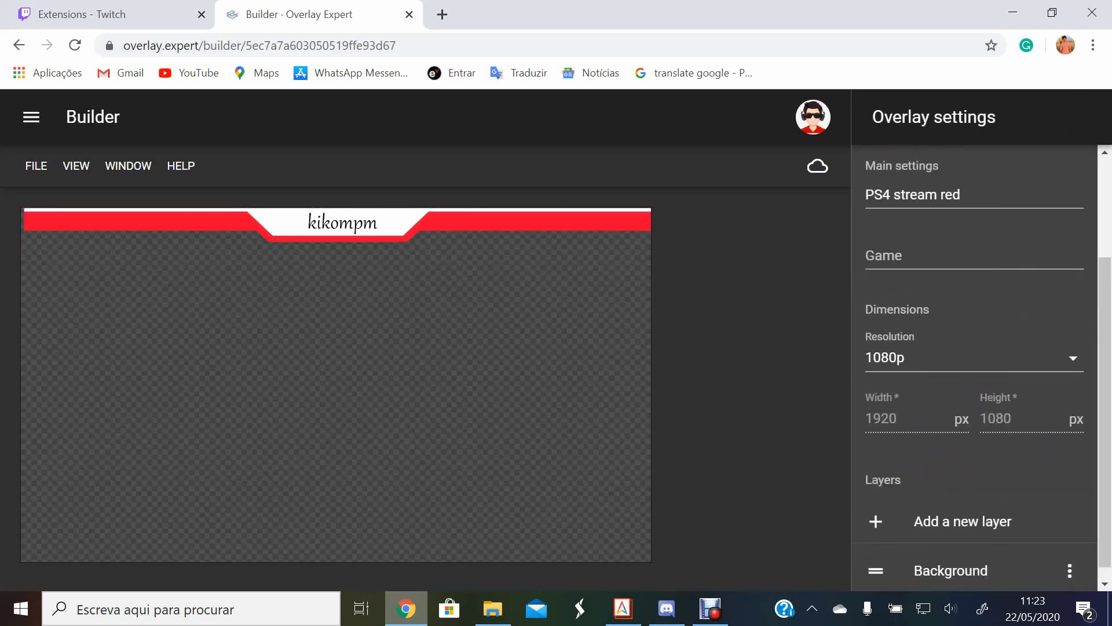
- Add a new layer to the overlay and set its description to Welcome
{"action": "scroll", "coordinate": [979, 517], "scroll_direction": "down", "scroll_amount": 1}
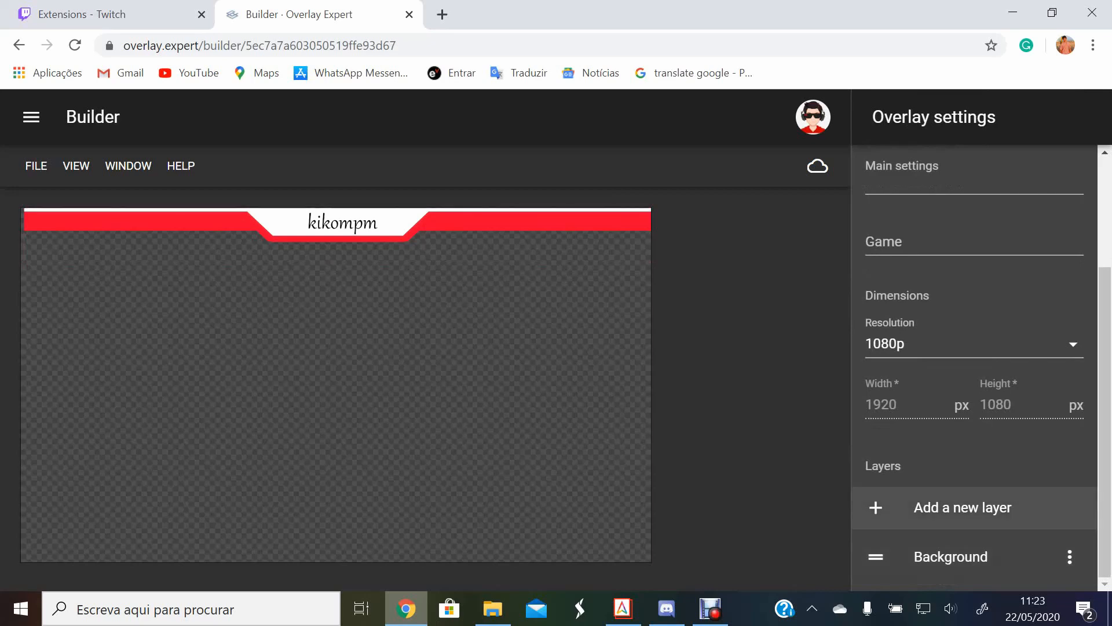
{"action": "left_click", "coordinate": [1057, 496]}
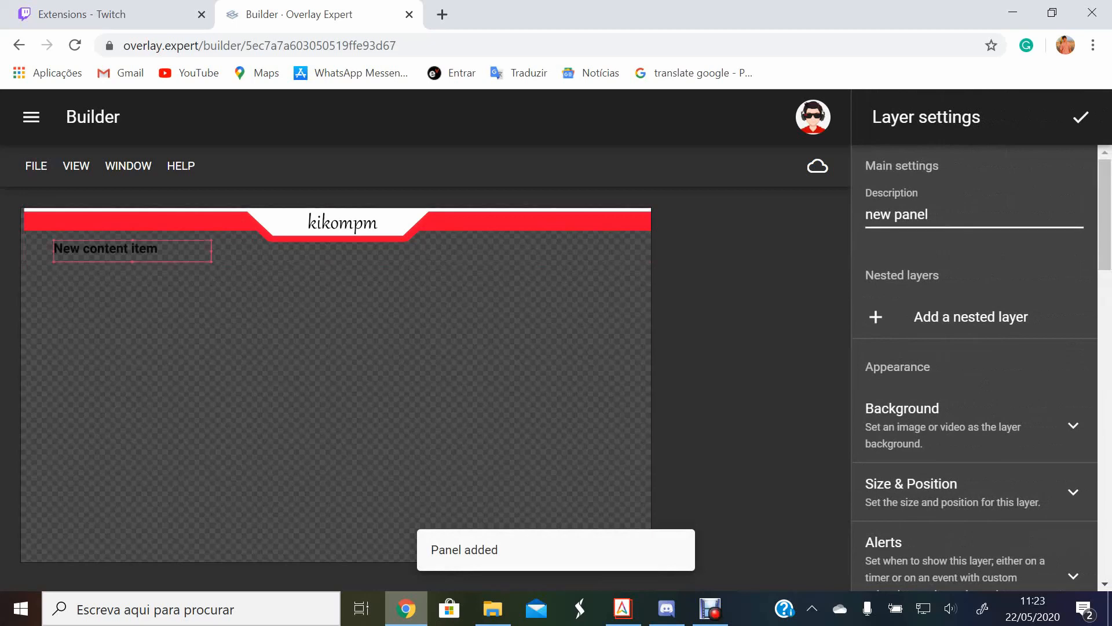
{"action": "triple_click", "coordinate": [897, 214]}
{"action": "key", "text": "BackSpace"}
{"action": "type", "text": "Wlvo"}
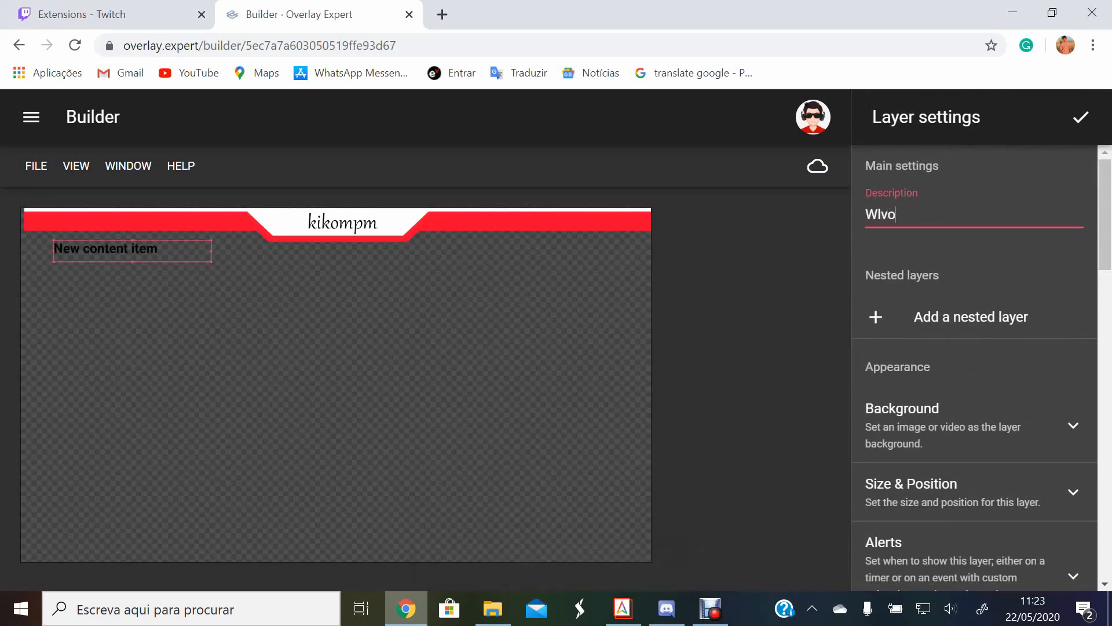
{"action": "key", "text": "BackSpace"}
{"action": "key", "text": "BackSpace"}
{"action": "type", "text": "elcome"}
- Set the font family of the Welcome layer's text content to Open Sans, keeping the size at 40 px and the colour black
{"action": "scroll", "coordinate": [975, 368], "scroll_direction": "down", "scroll_amount": 6}
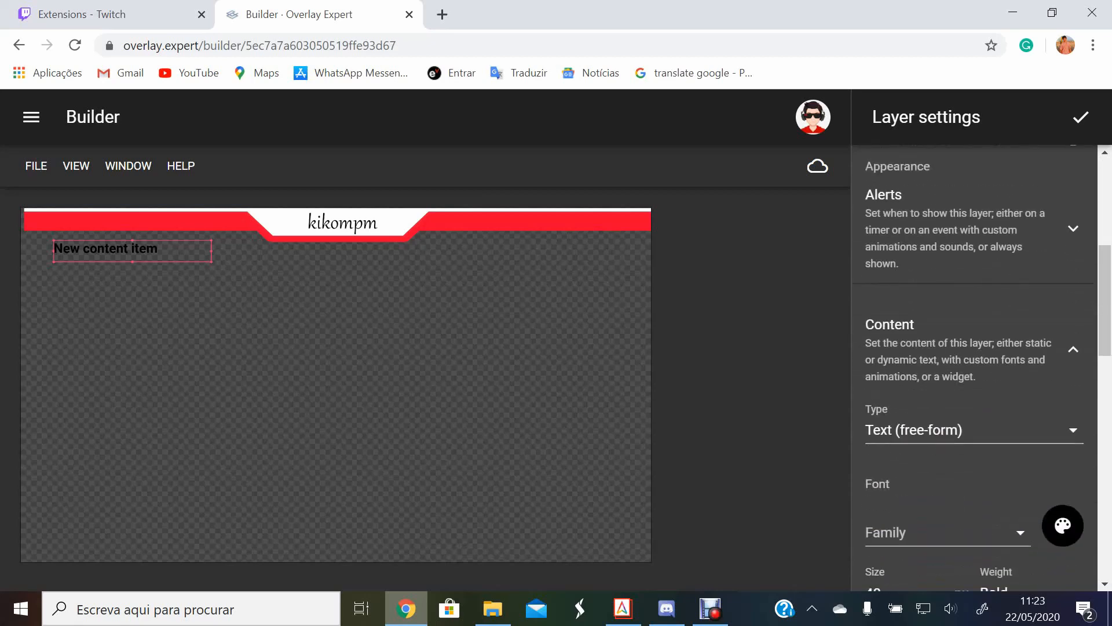
{"action": "scroll", "coordinate": [975, 369], "scroll_direction": "up", "scroll_amount": 2}
{"action": "scroll", "coordinate": [975, 369], "scroll_direction": "down", "scroll_amount": 4}
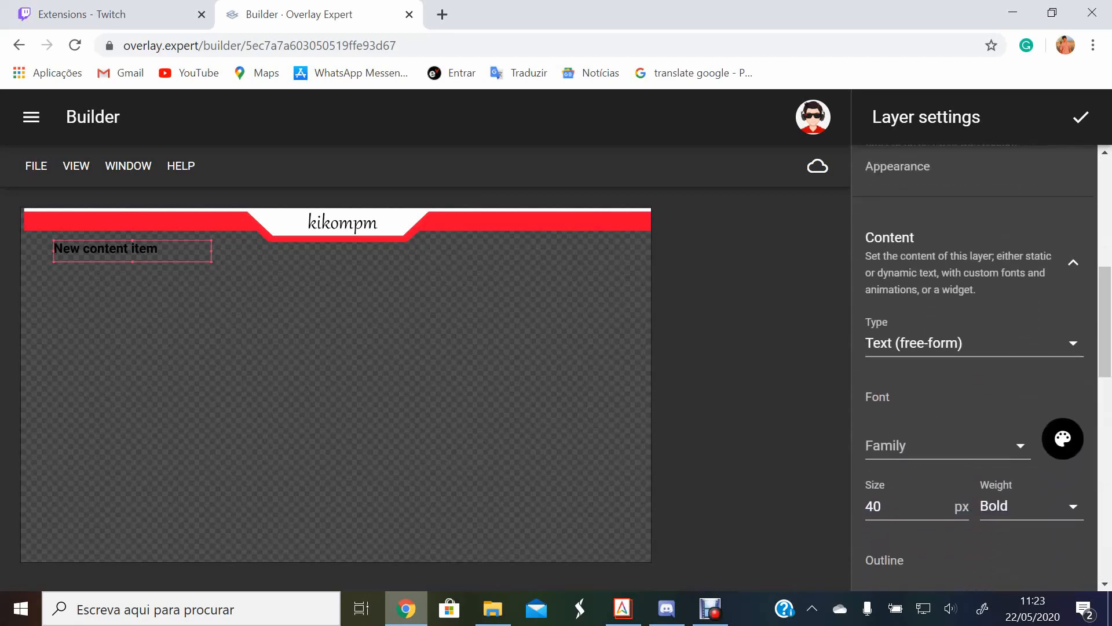
{"action": "scroll", "coordinate": [975, 369], "scroll_direction": "down", "scroll_amount": 2}
{"action": "left_click", "coordinate": [948, 359]}
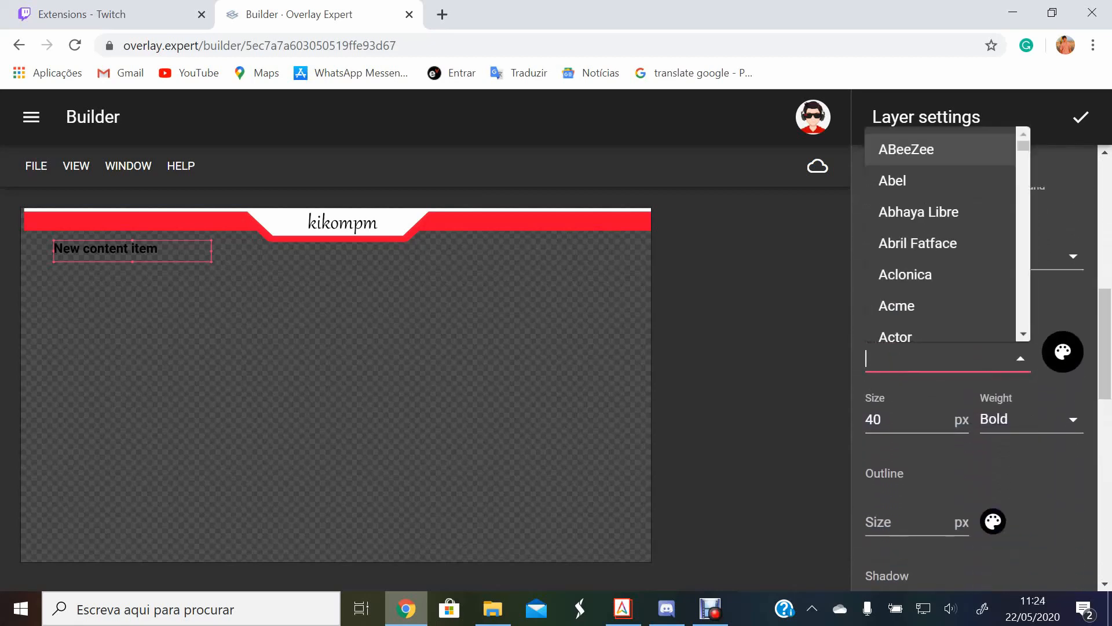
{"action": "type", "text": "open sa"}
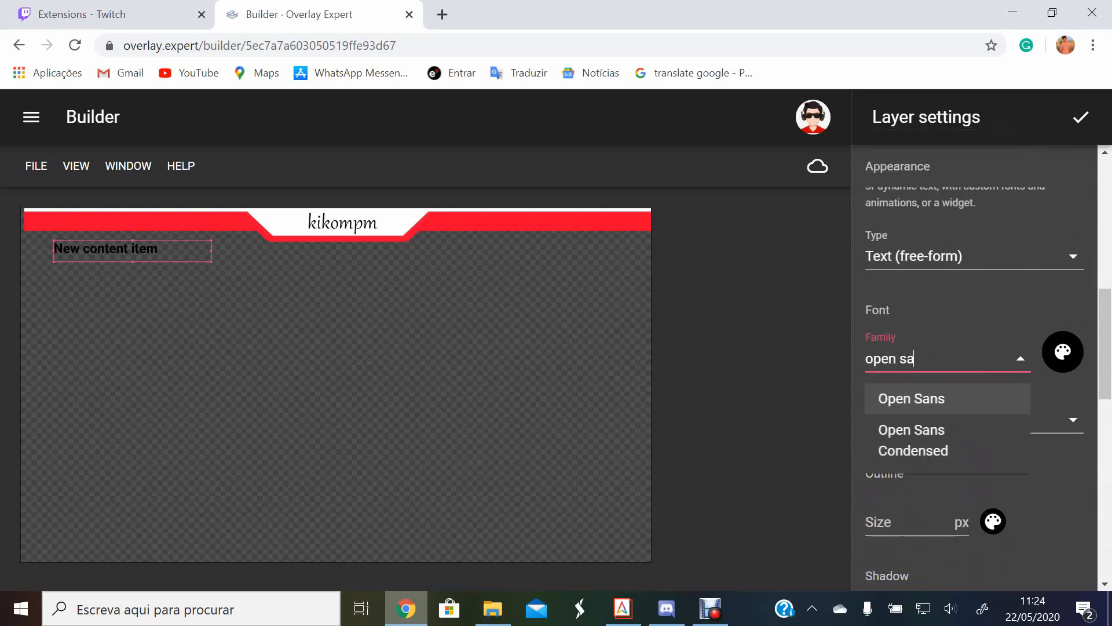
{"action": "key", "text": "Return"}
{"action": "scroll", "coordinate": [979, 371], "scroll_direction": "down", "scroll_amount": 2}
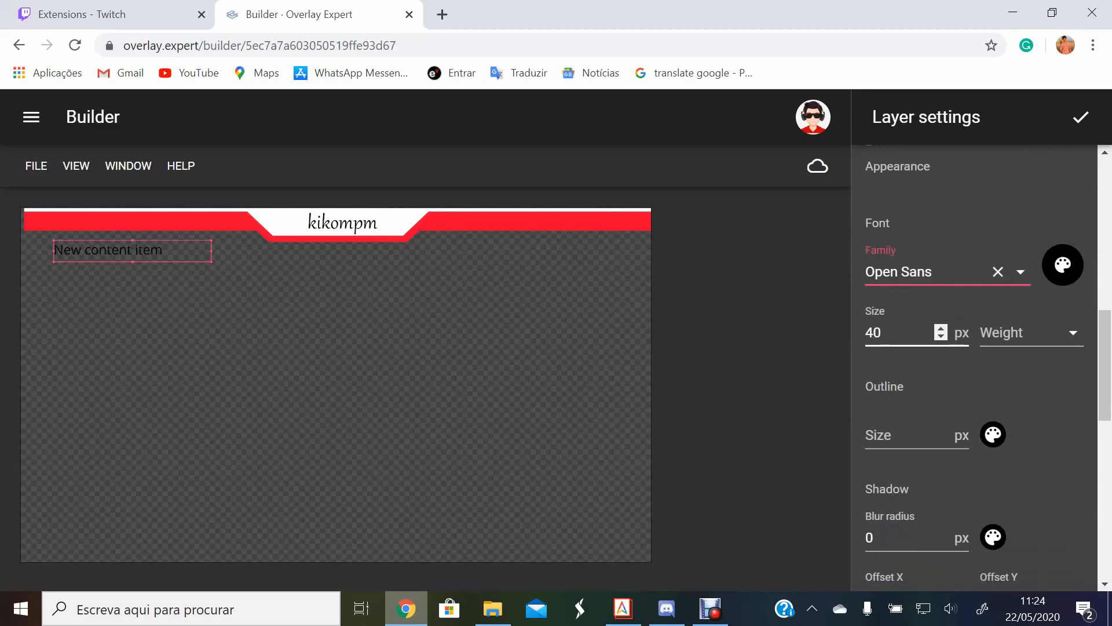
{"action": "key", "text": "Tab"}
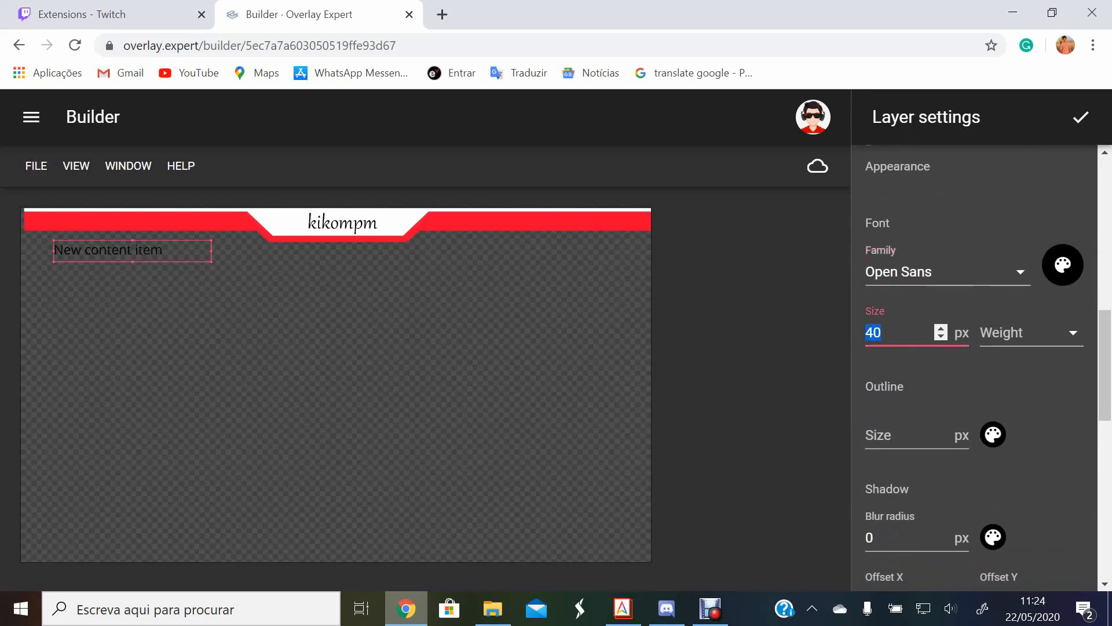
{"action": "left_click", "coordinate": [1014, 371]}
{"action": "scroll", "coordinate": [1022, 342], "scroll_direction": "down", "scroll_amount": 2}
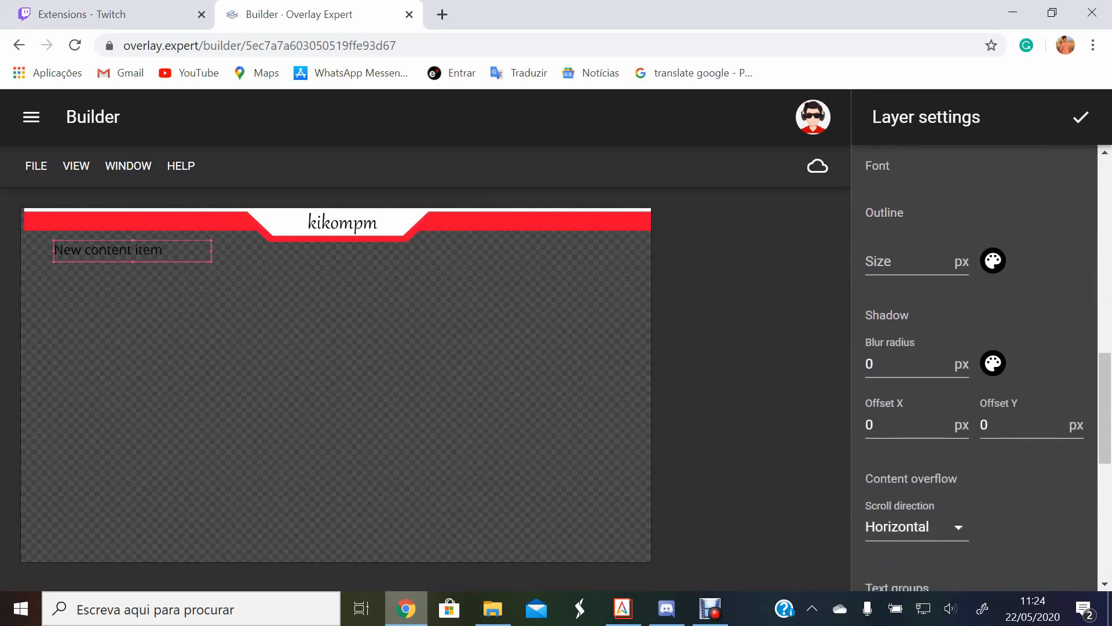
{"action": "scroll", "coordinate": [1022, 342], "scroll_direction": "up", "scroll_amount": 2}
{"action": "left_click", "coordinate": [1063, 264]}
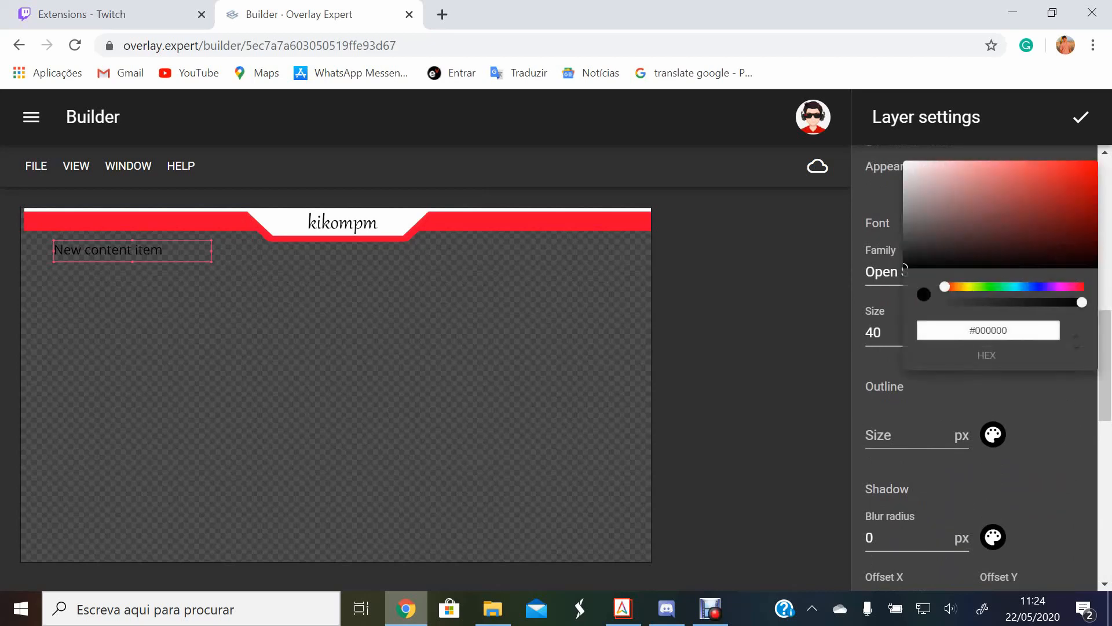
{"action": "key", "text": "Escape"}
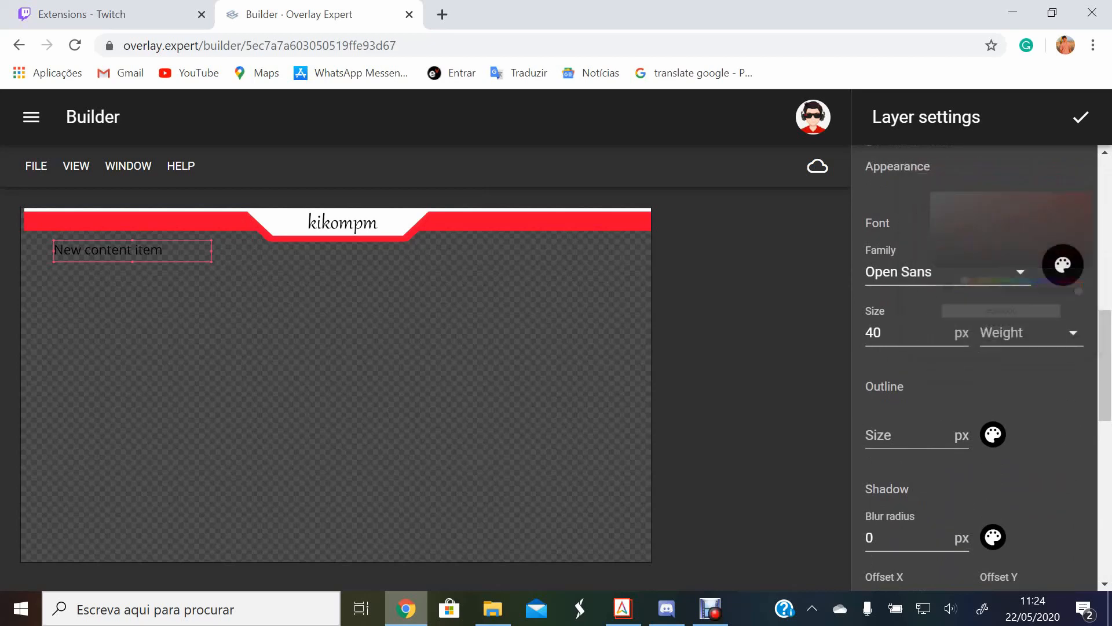
- Replace the Welcome layer's placeholder text with "Welcome to the stream" and move the layer onto the banner's left red strip
{"action": "scroll", "coordinate": [975, 368], "scroll_direction": "down", "scroll_amount": 5}
{"action": "scroll", "coordinate": [975, 408], "scroll_direction": "down", "scroll_amount": 2}
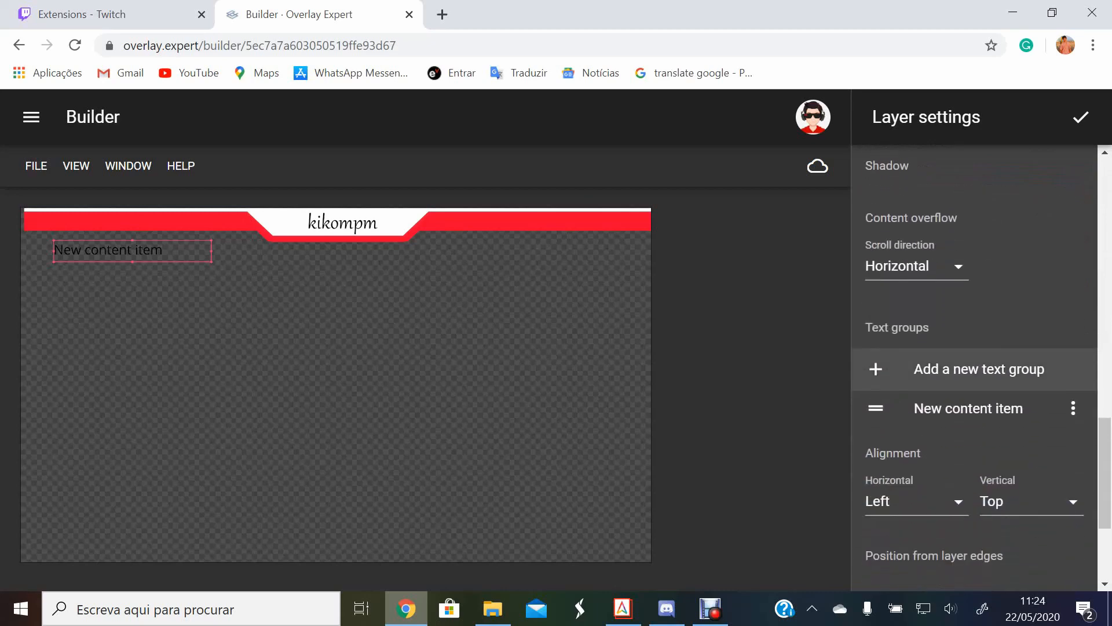
{"action": "left_click", "coordinate": [968, 409]}
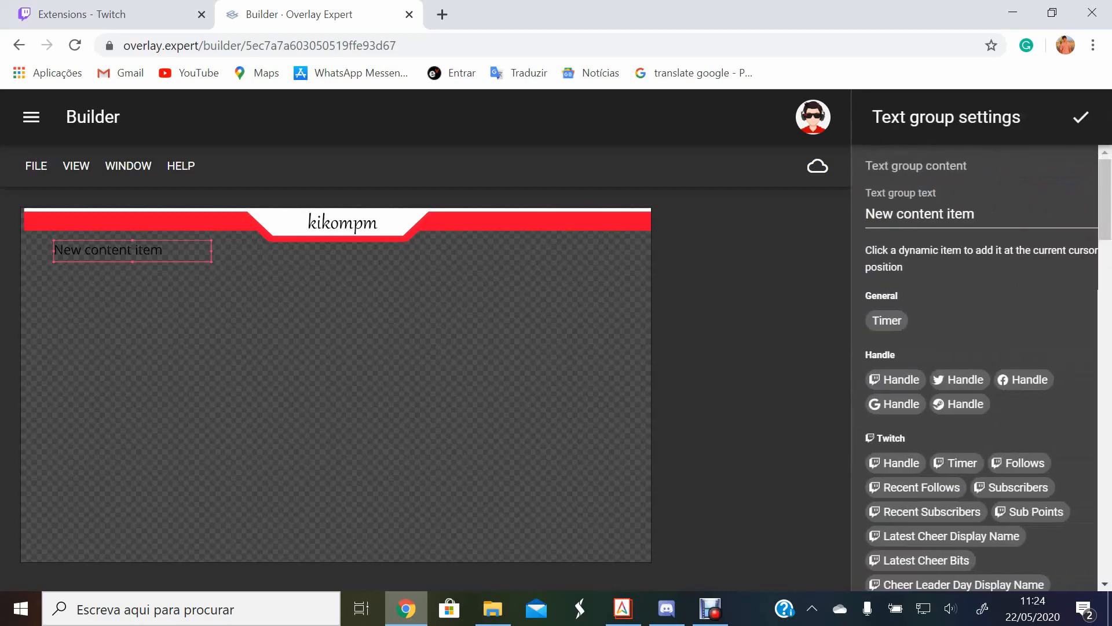
{"action": "key", "text": "BackSpace"}
{"action": "type", "text": "W"}
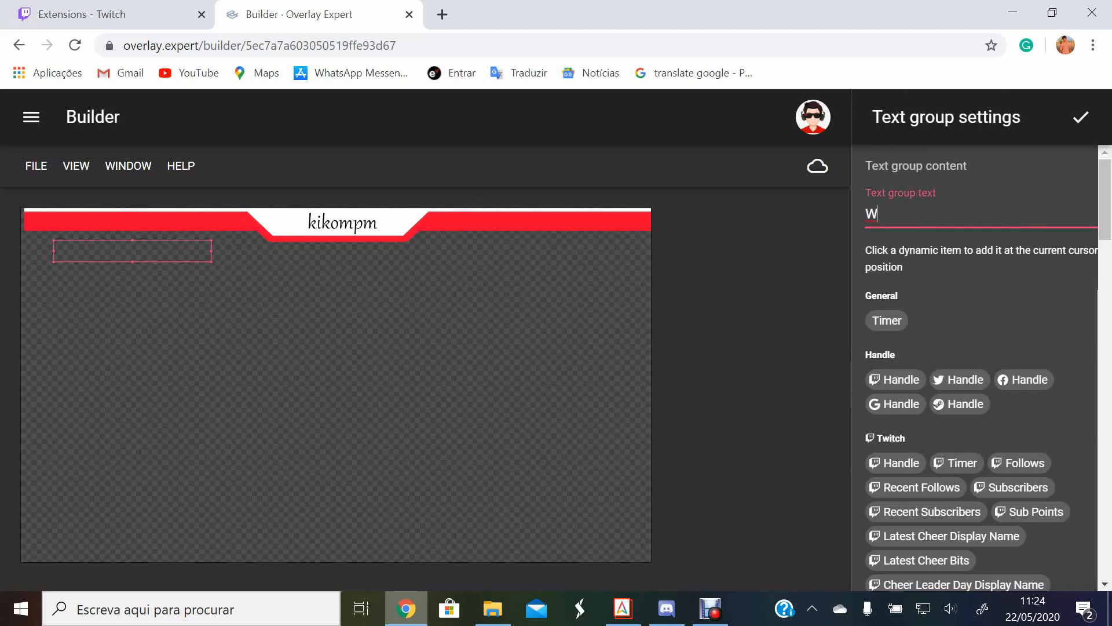
{"action": "key", "text": "BackSpace"}
{"action": "type", "text": "me to the stream"}
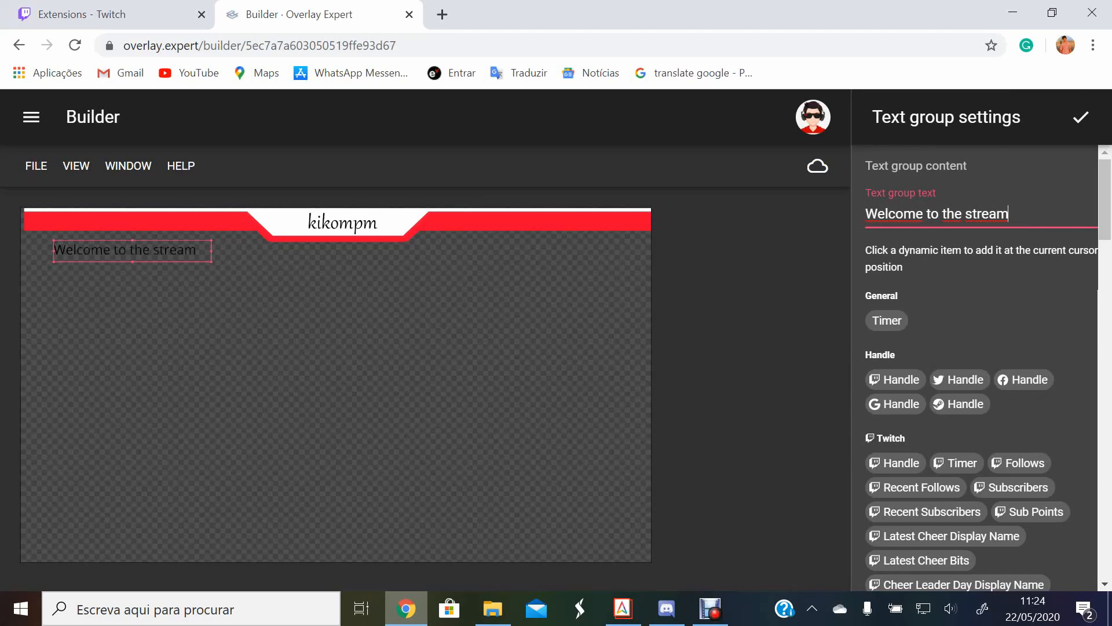
{"action": "left_click", "coordinate": [1081, 117]}
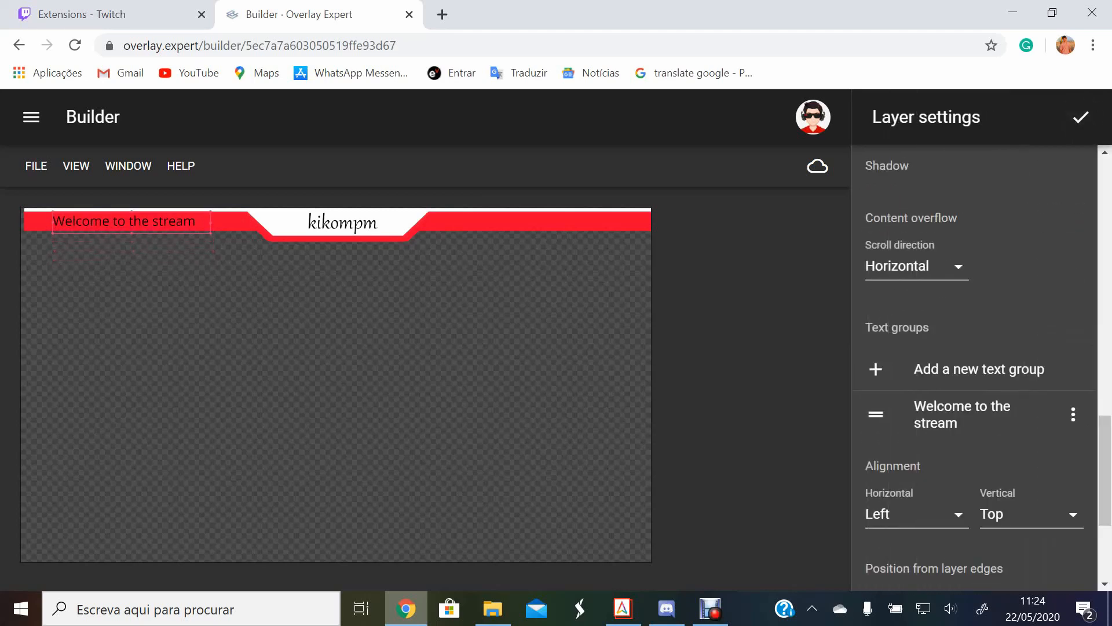
{"action": "left_click", "coordinate": [1081, 117]}
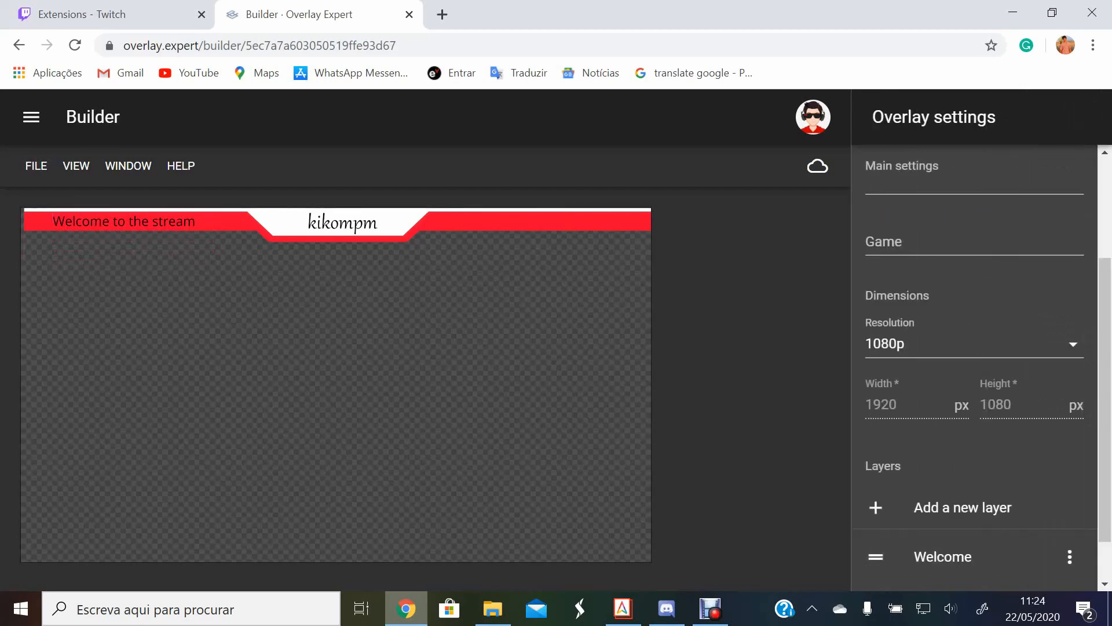
- Narrow the Welcome layer's text box on the banner's left red strip and finish its settings
{"action": "left_click", "coordinate": [943, 557]}
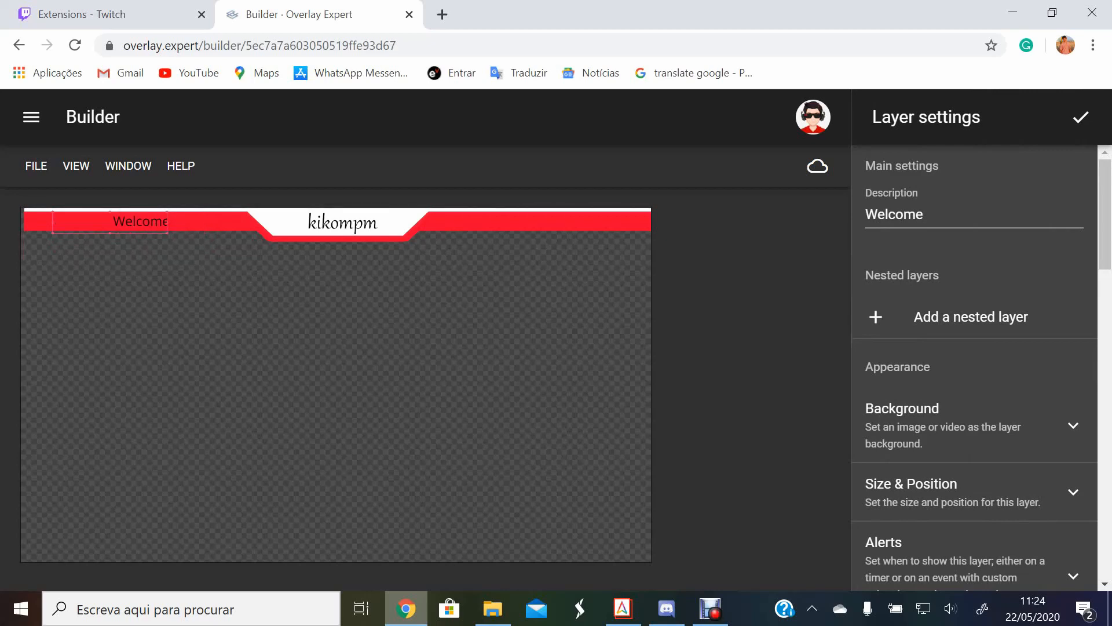
{"action": "scroll", "coordinate": [974, 371], "scroll_direction": "down", "scroll_amount": 5}
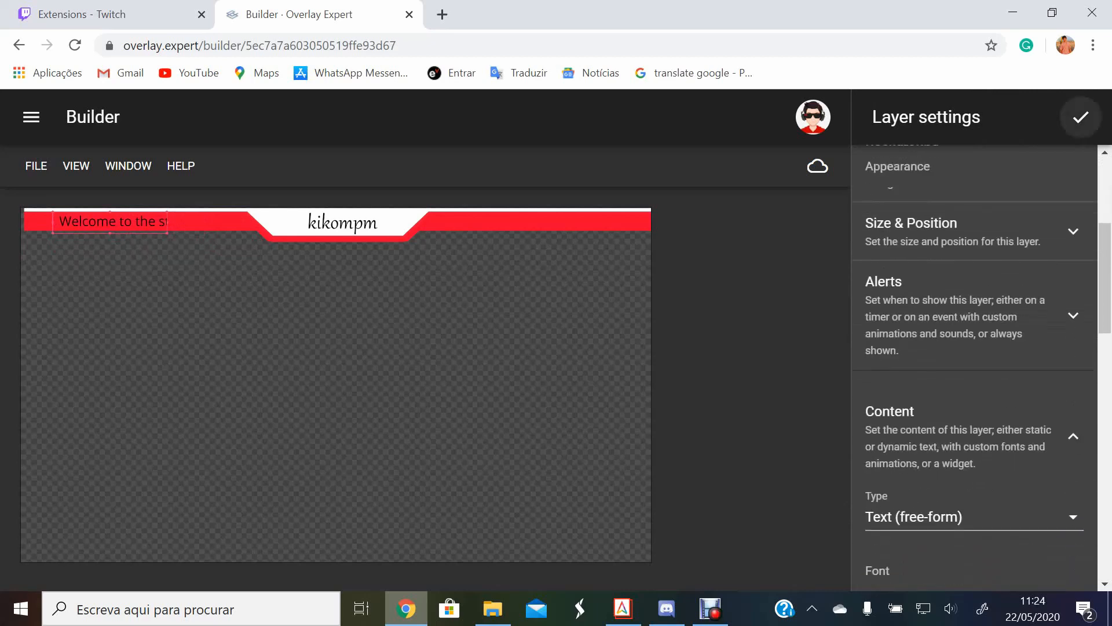
{"action": "left_click", "coordinate": [1081, 117]}
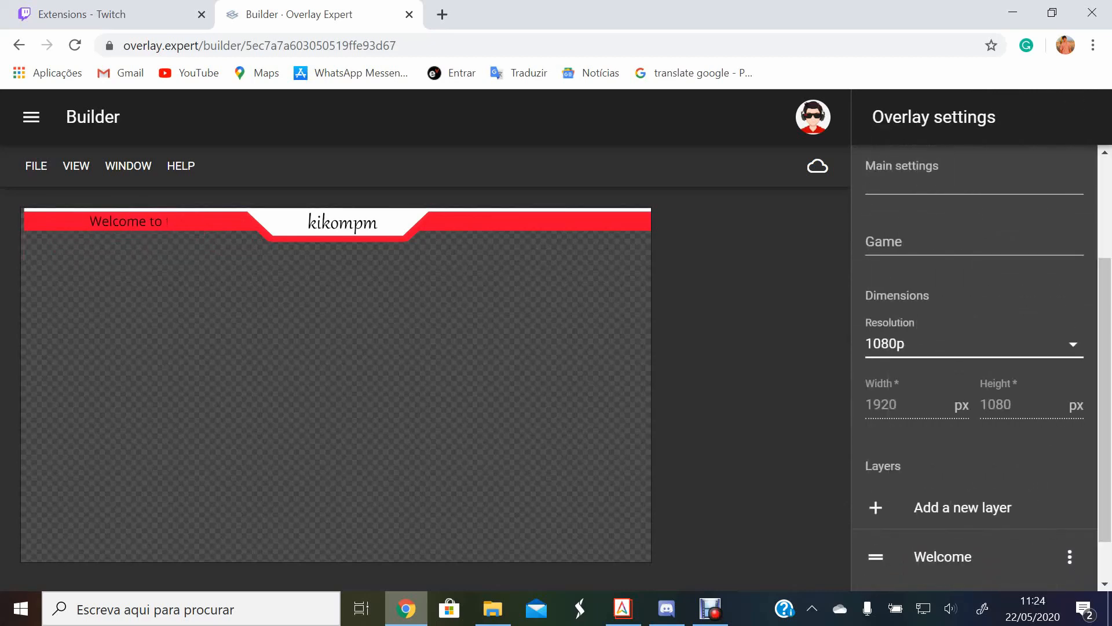
- Add a new layer to the overlay and set its description to Follow me
{"action": "scroll", "coordinate": [973, 382], "scroll_direction": "down", "scroll_amount": 1}
{"action": "left_click", "coordinate": [953, 452]}
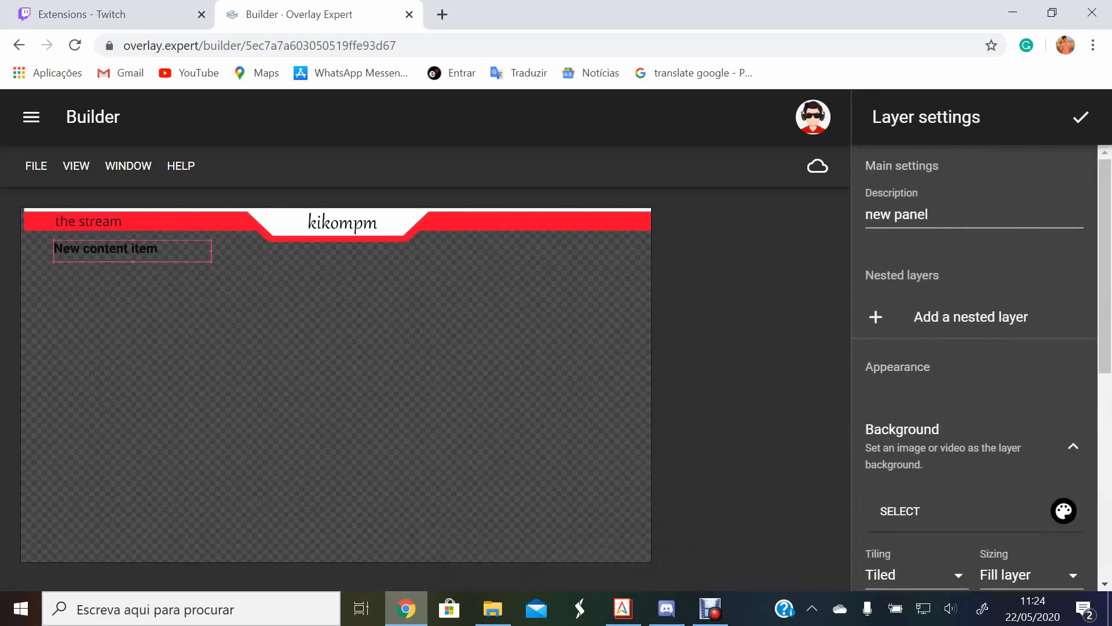
{"action": "scroll", "coordinate": [973, 324], "scroll_direction": "down", "scroll_amount": 3}
{"action": "scroll", "coordinate": [973, 318], "scroll_direction": "up", "scroll_amount": 3}
{"action": "triple_click", "coordinate": [904, 214]}
{"action": "key", "text": "BackSpace"}
{"action": "type", "text": "Follow me"}
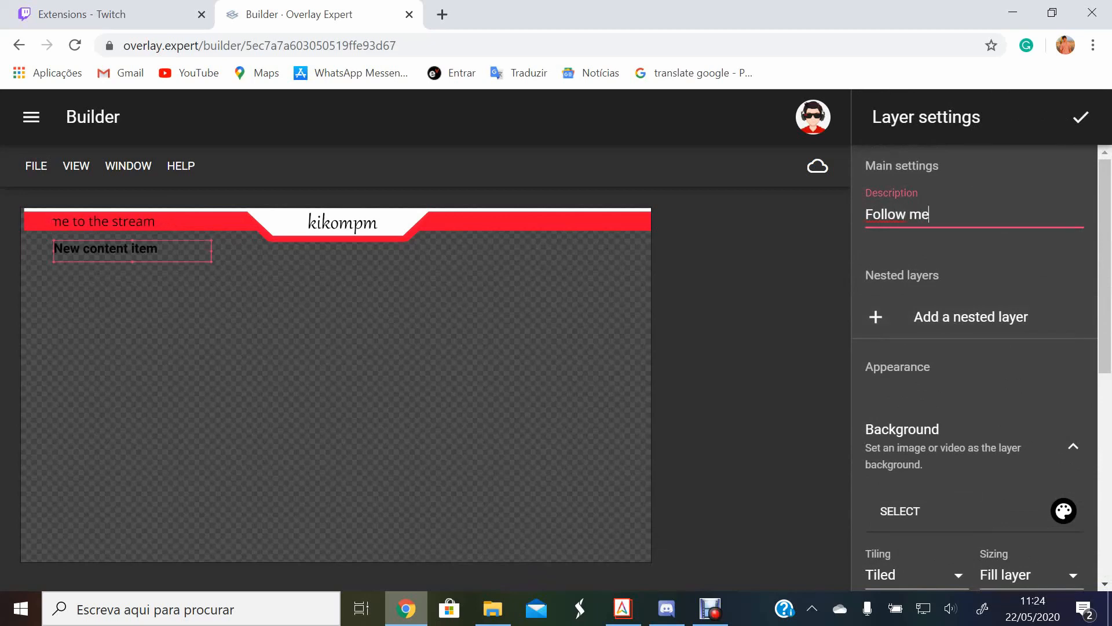
- Set the Follow me layer's free-form text font to Open Sans and move the layer onto the banner's right red strip
{"action": "scroll", "coordinate": [973, 370], "scroll_direction": "down", "scroll_amount": 5}
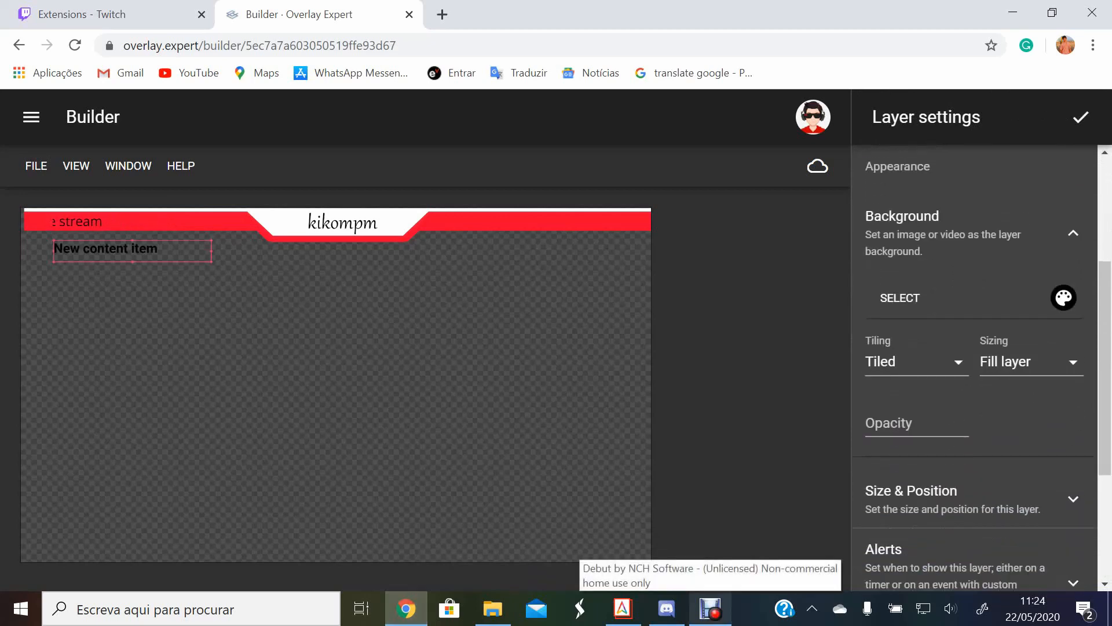
{"action": "scroll", "coordinate": [973, 371], "scroll_direction": "down", "scroll_amount": 2}
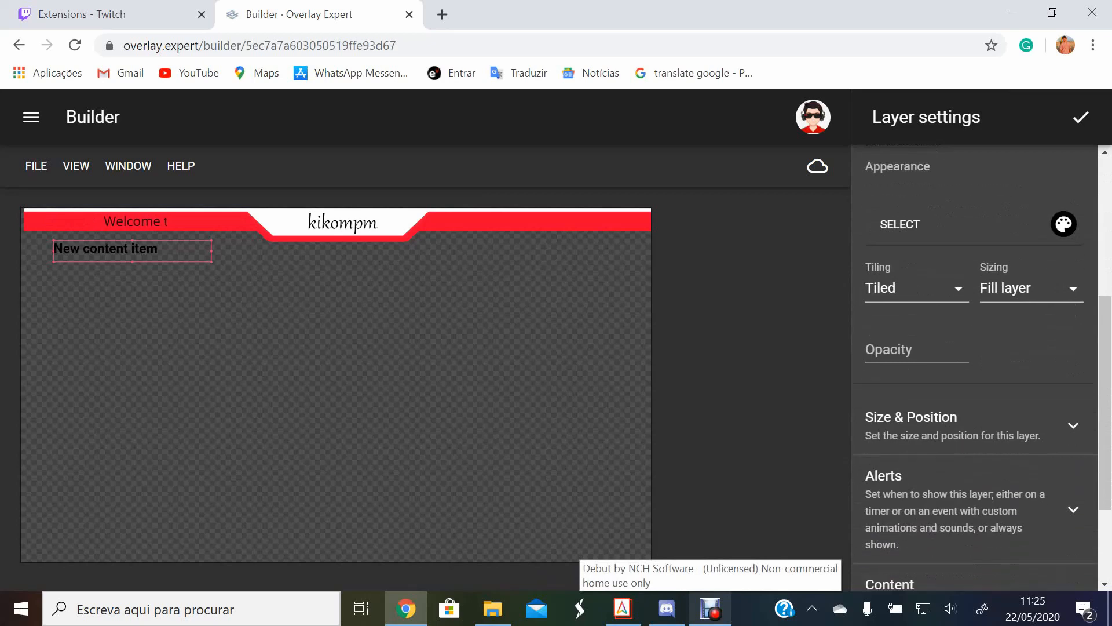
{"action": "scroll", "coordinate": [973, 371], "scroll_direction": "down", "scroll_amount": 2}
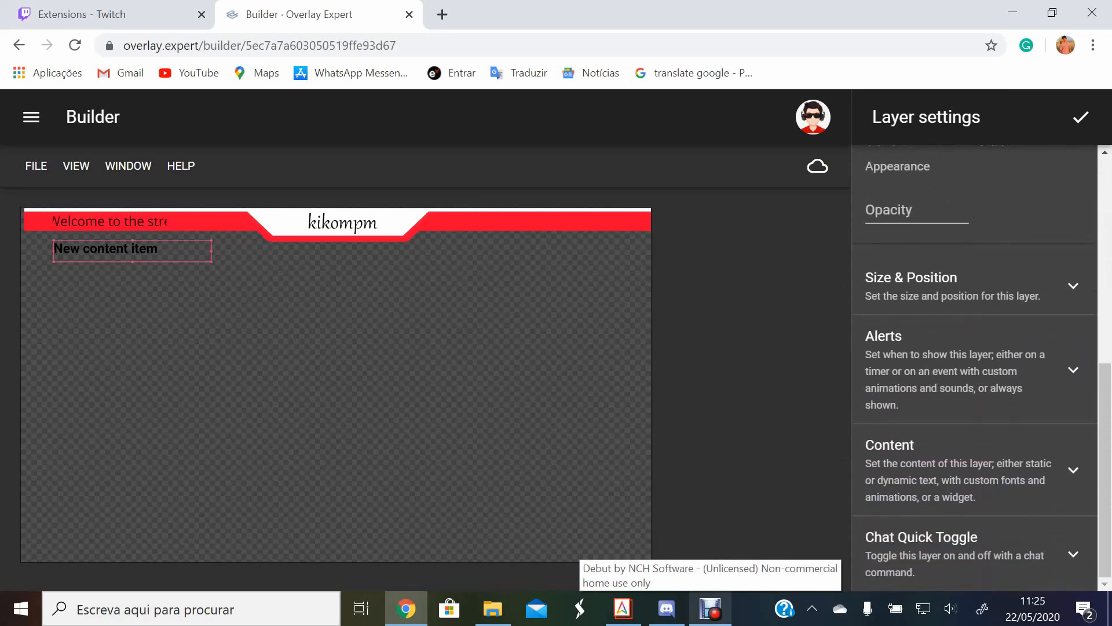
{"action": "left_click", "coordinate": [973, 472]}
{"action": "scroll", "coordinate": [973, 472], "scroll_direction": "down", "scroll_amount": 4}
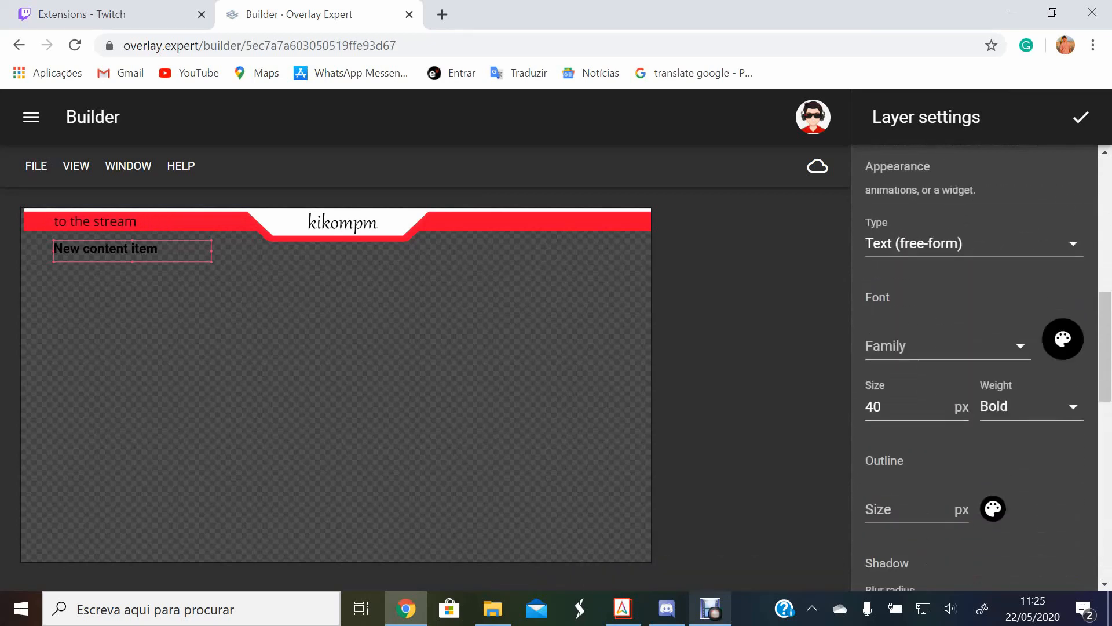
{"action": "left_click", "coordinate": [974, 243]}
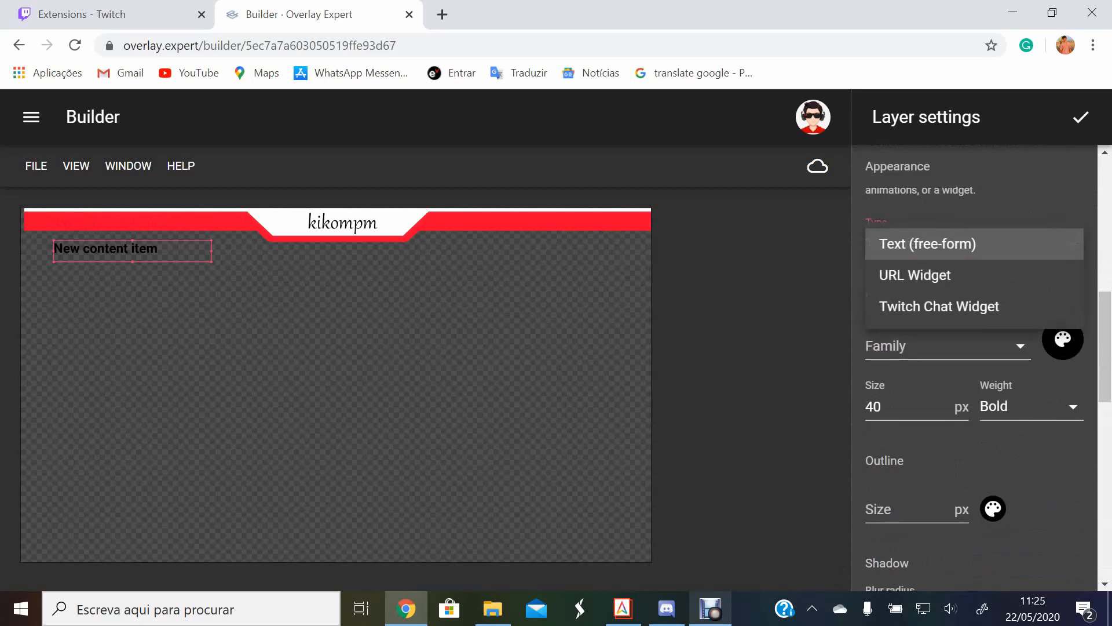
{"action": "left_click", "coordinate": [973, 244]}
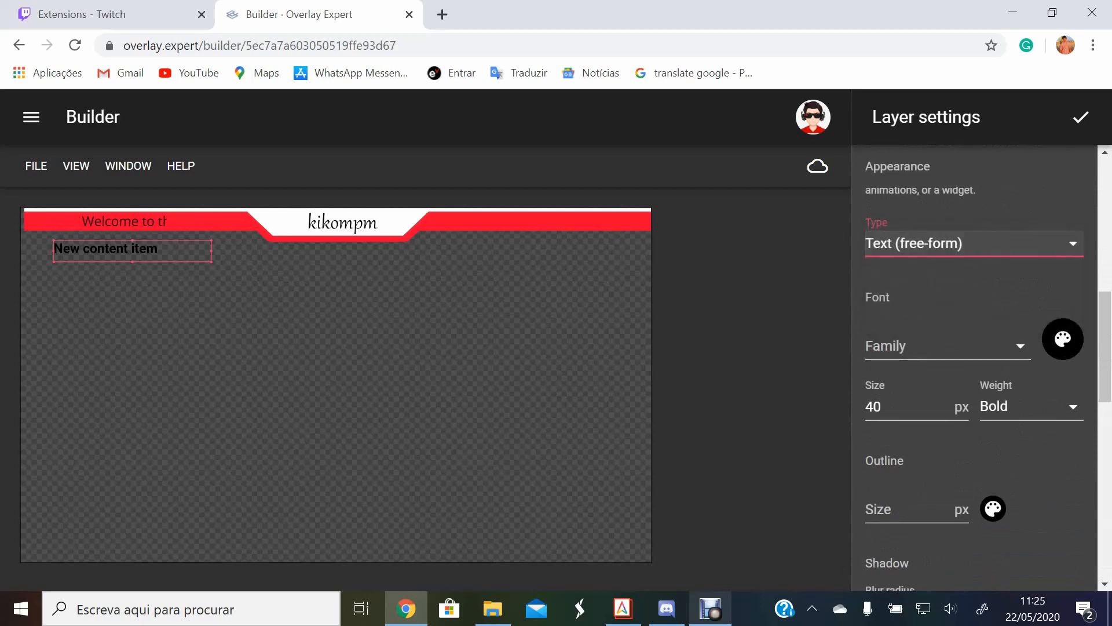
{"action": "left_click", "coordinate": [948, 346]}
{"action": "type", "text": "open"}
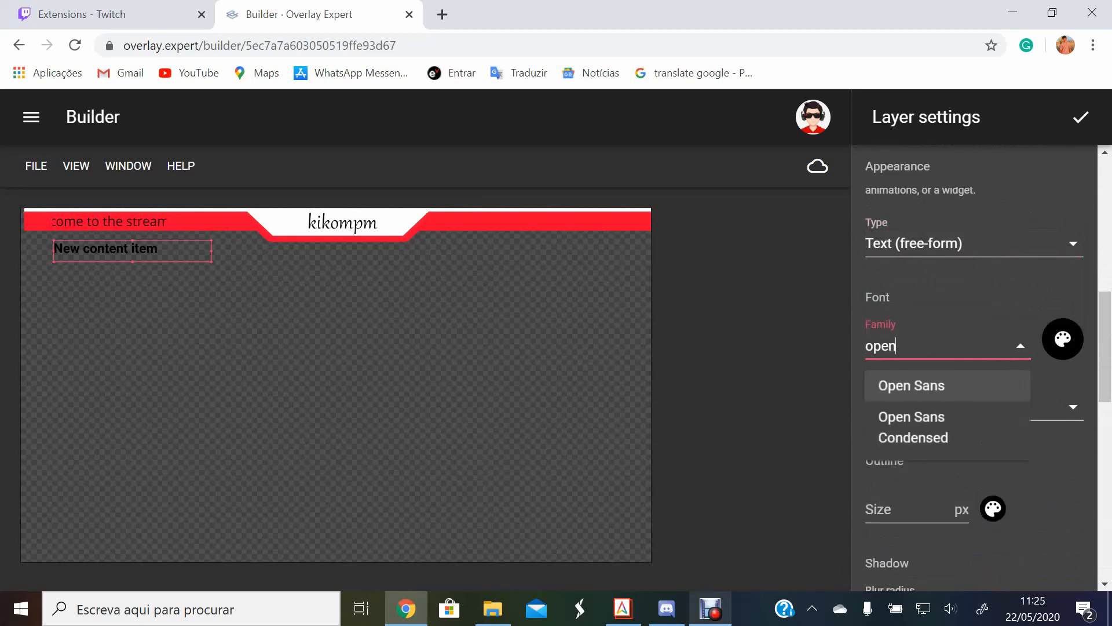
{"action": "key", "text": "Return"}
{"action": "scroll", "coordinate": [948, 345], "scroll_direction": "down", "scroll_amount": 4}
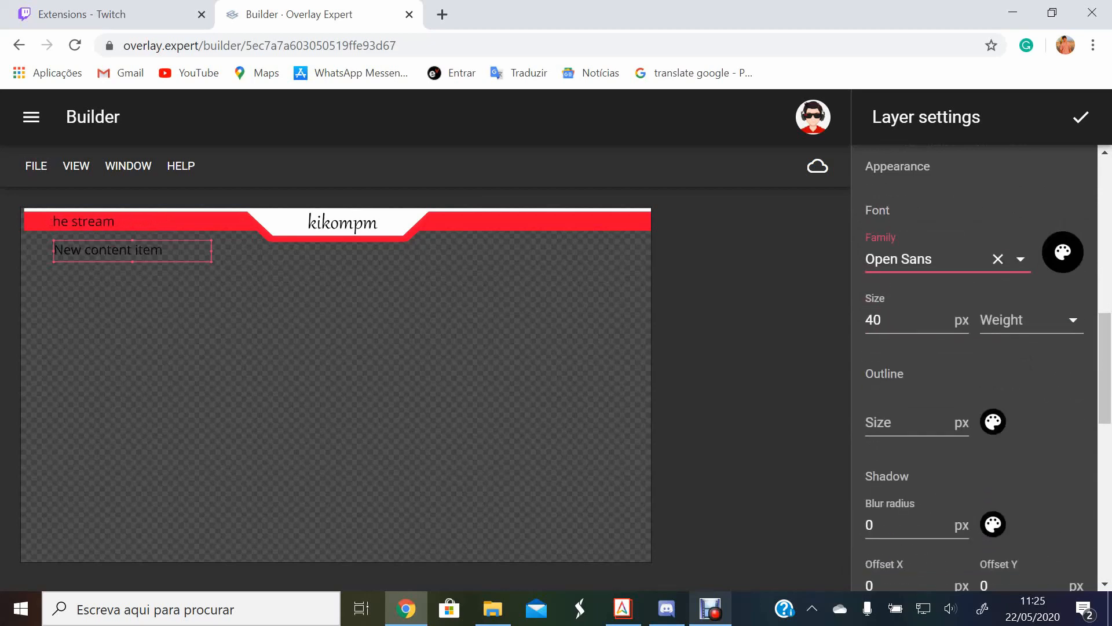
{"action": "scroll", "coordinate": [948, 346], "scroll_direction": "up", "scroll_amount": 1}
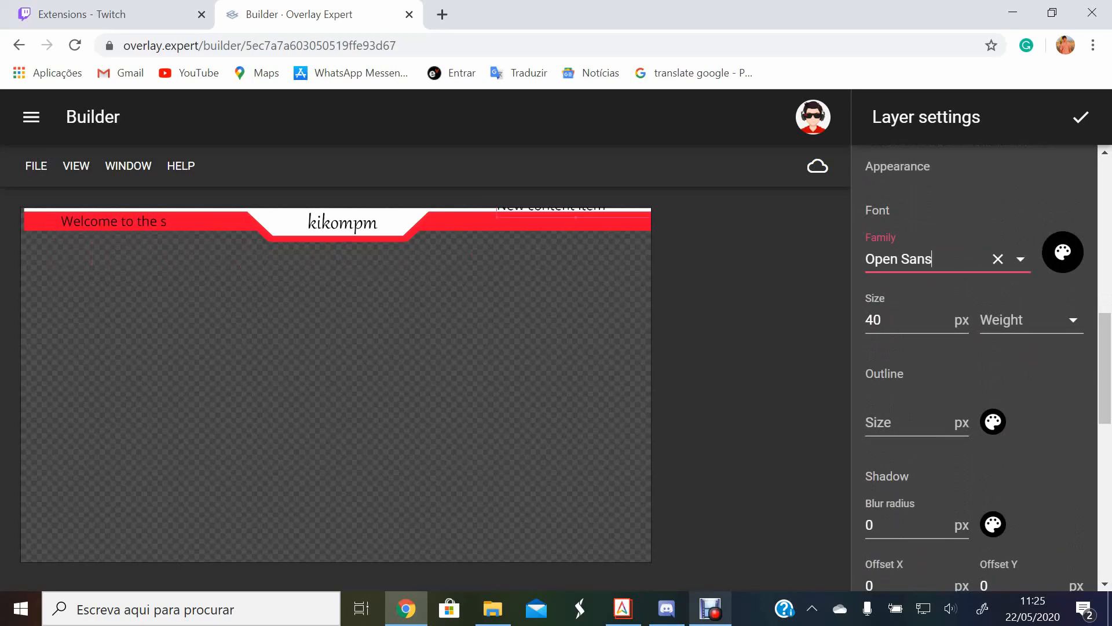
{"action": "scroll", "coordinate": [953, 356], "scroll_direction": "down", "scroll_amount": 4}
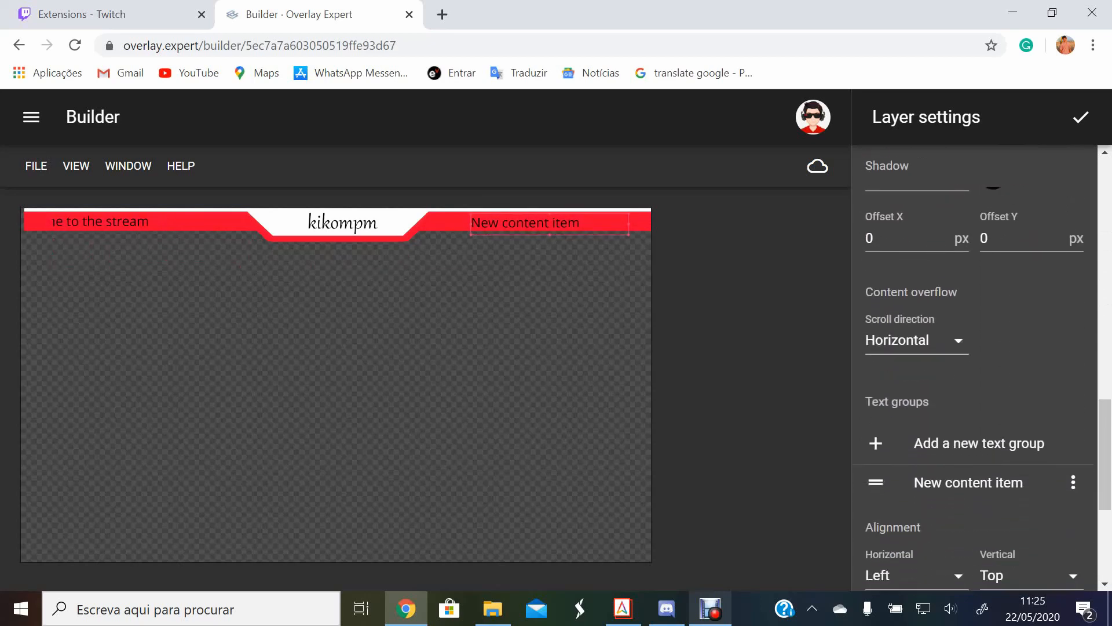
{"action": "left_click", "coordinate": [953, 356]}
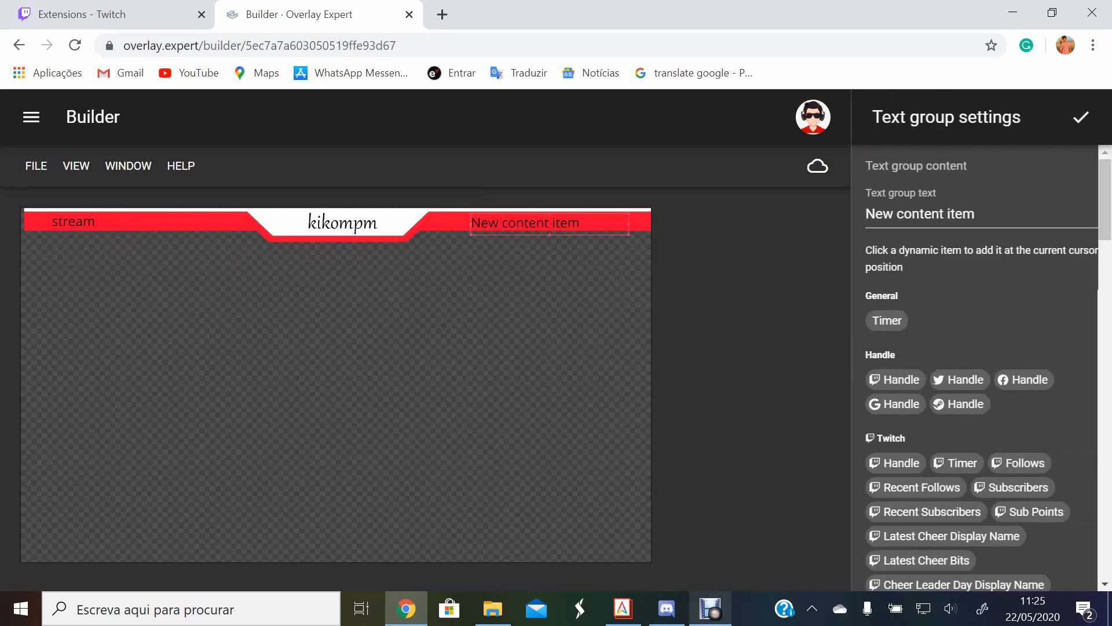
{"action": "left_click", "coordinate": [1081, 117]}
{"action": "left_click", "coordinate": [1073, 395]}
{"action": "left_click", "coordinate": [1064, 433]}
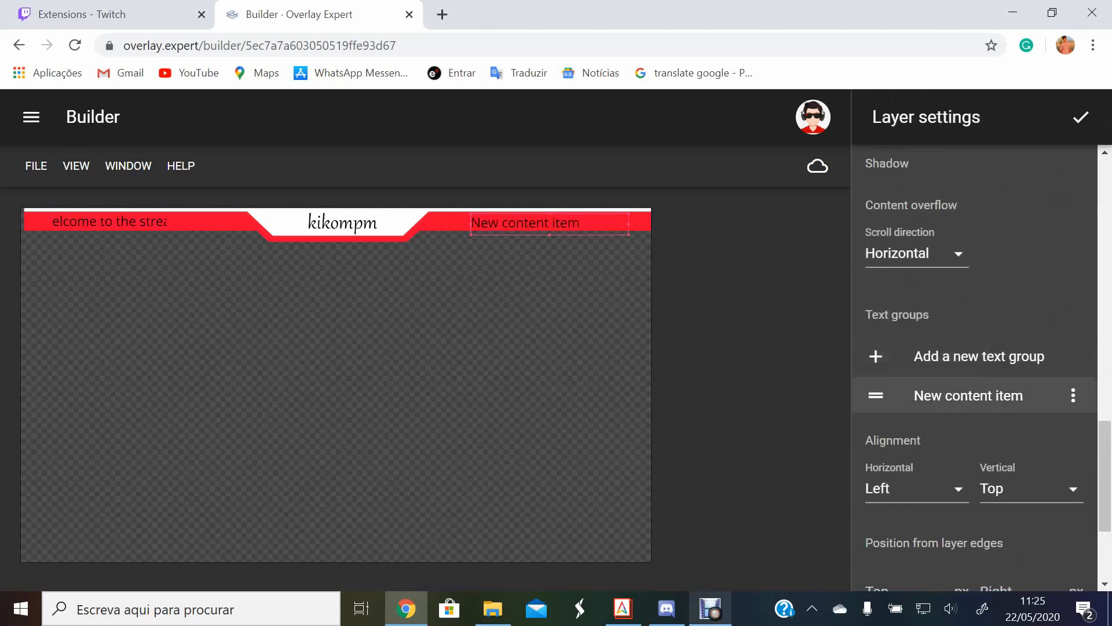
- Replace the Follow me layer's placeholder text with "Dont forget to follow me"
{"action": "left_click", "coordinate": [975, 396]}
{"action": "left_click", "coordinate": [979, 214]}
{"action": "key", "text": "BackSpace"}
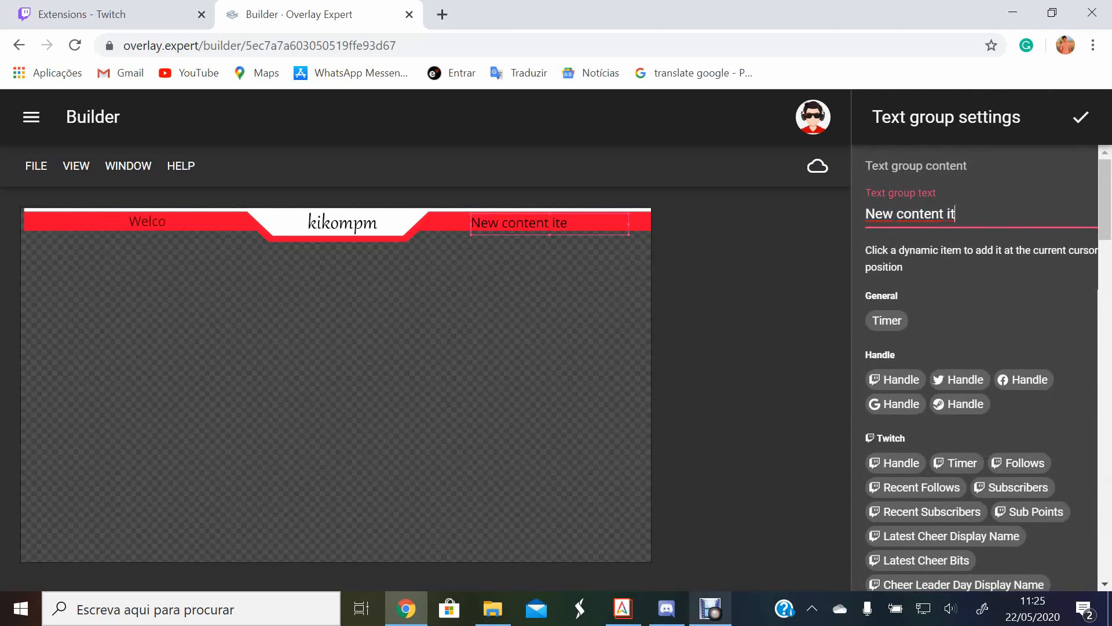
{"action": "key", "text": "BackSpace"}
{"action": "key", "text": "BackSpace"}
{"action": "key", "text": "BackSpace"}
{"action": "key", "text": "BackSpace"}
{"action": "key", "text": "BackSpace"}
{"action": "key", "text": "BackSpace"}
{"action": "key", "text": "BackSpace"}
{"action": "key", "text": "BackSpace"}
{"action": "key", "text": "BackSpace"}
{"action": "key", "text": "BackSpace"}
{"action": "key", "text": "BackSpace"}
{"action": "key", "text": "BackSpace"}
{"action": "key", "text": "BackSpace"}
{"action": "key", "text": "BackSpace"}
{"action": "type", "text": "Dont forget to follow me"}
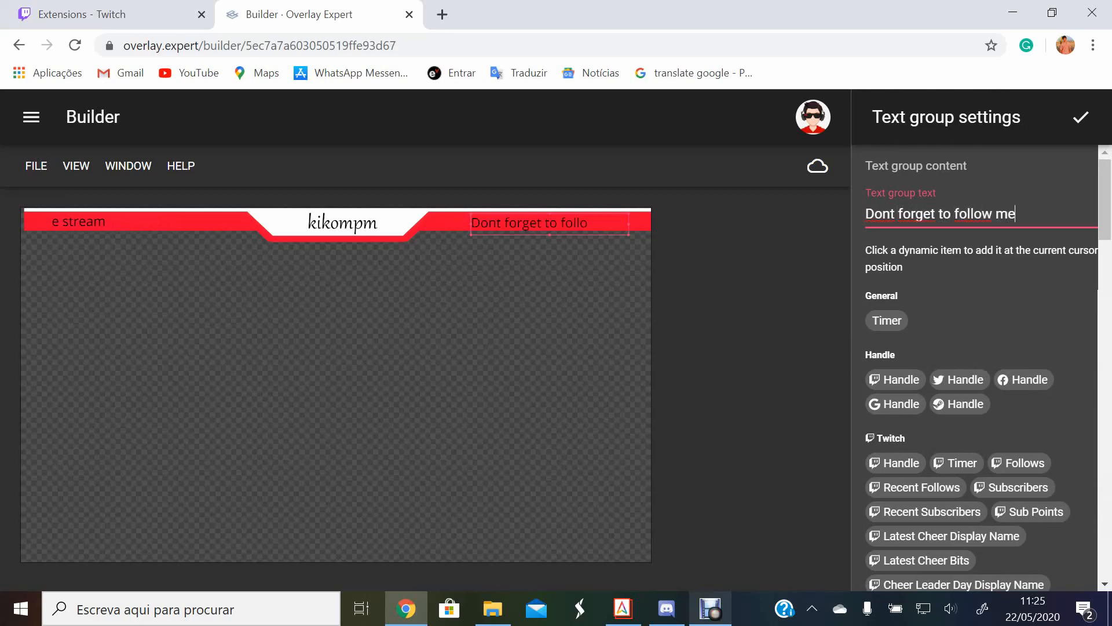
{"action": "left_click", "coordinate": [1081, 117]}
- Narrow the Follow me layer's text box on the banner's right red strip and finish its settings
{"action": "scroll", "coordinate": [975, 368], "scroll_direction": "down", "scroll_amount": 1}
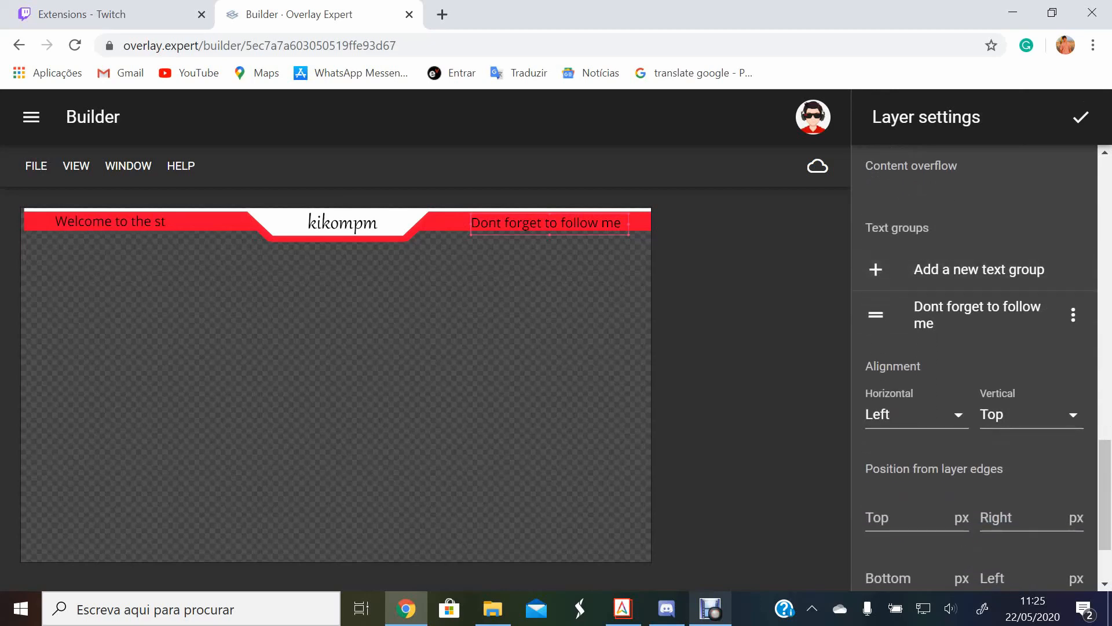
{"action": "scroll", "coordinate": [975, 369], "scroll_direction": "down", "scroll_amount": 2}
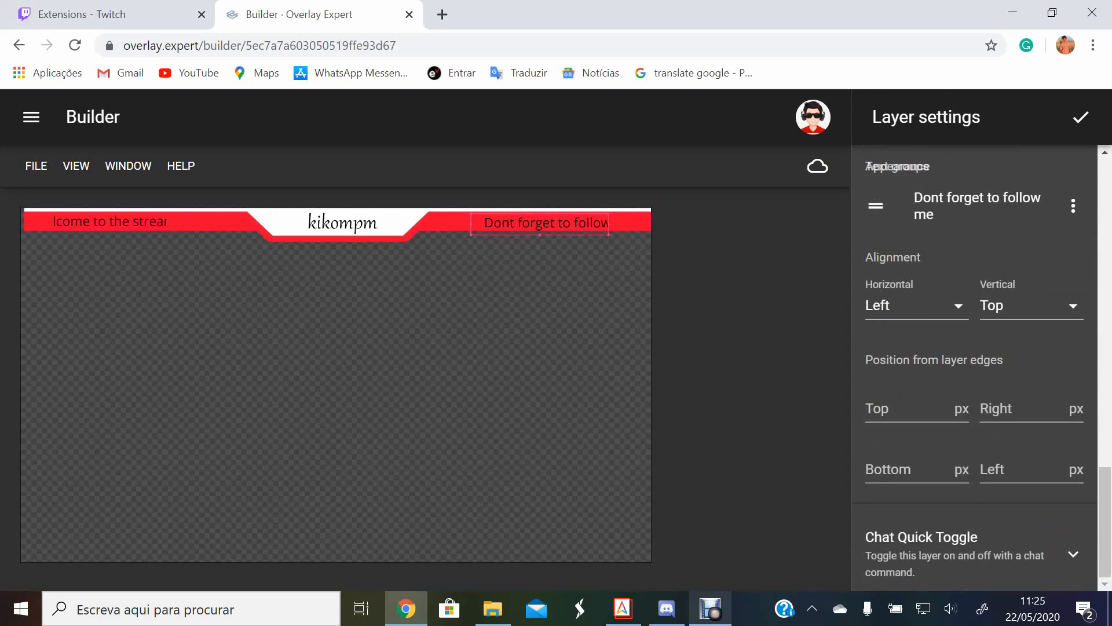
{"action": "left_click", "coordinate": [1081, 117]}
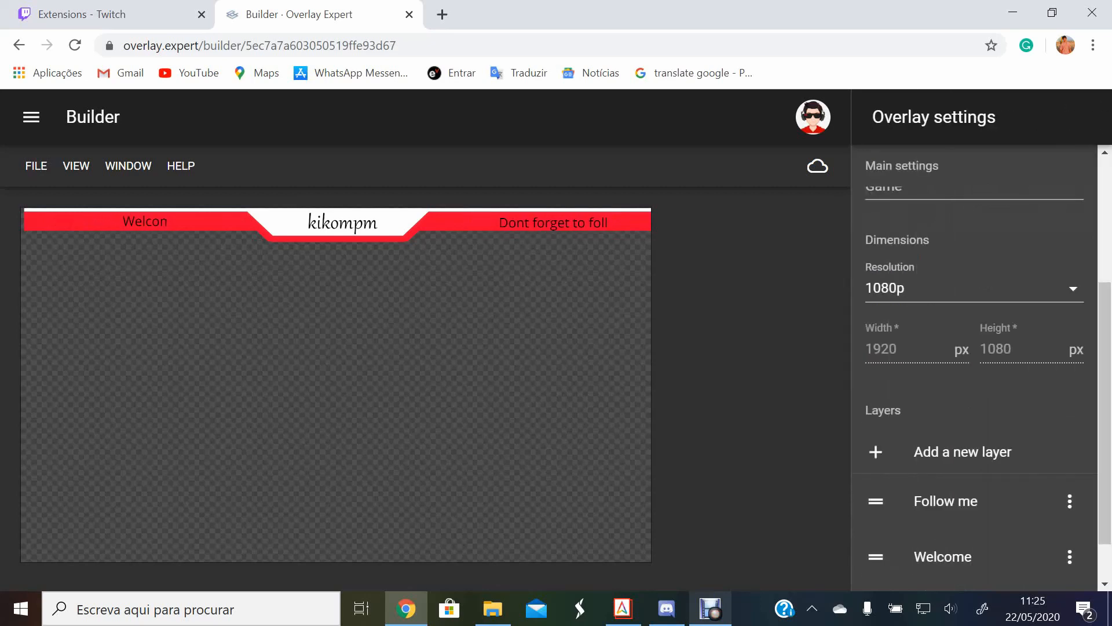
- Add another new layer to the overlay and set its description to Follow alert
{"action": "scroll", "coordinate": [988, 387], "scroll_direction": "down", "scroll_amount": 1}
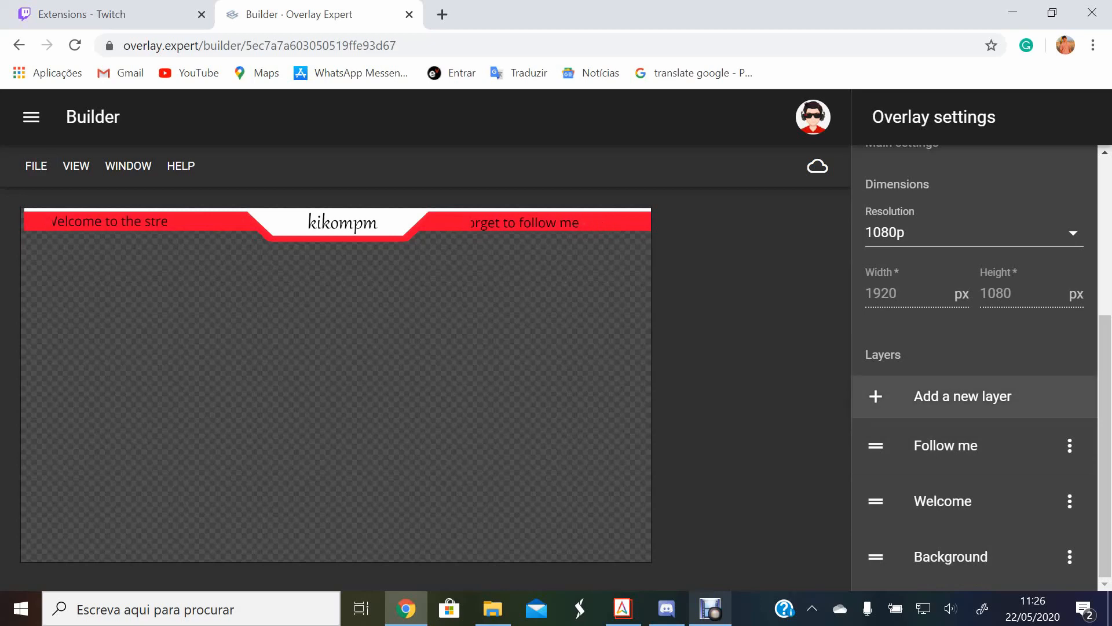
{"action": "left_click", "coordinate": [962, 396]}
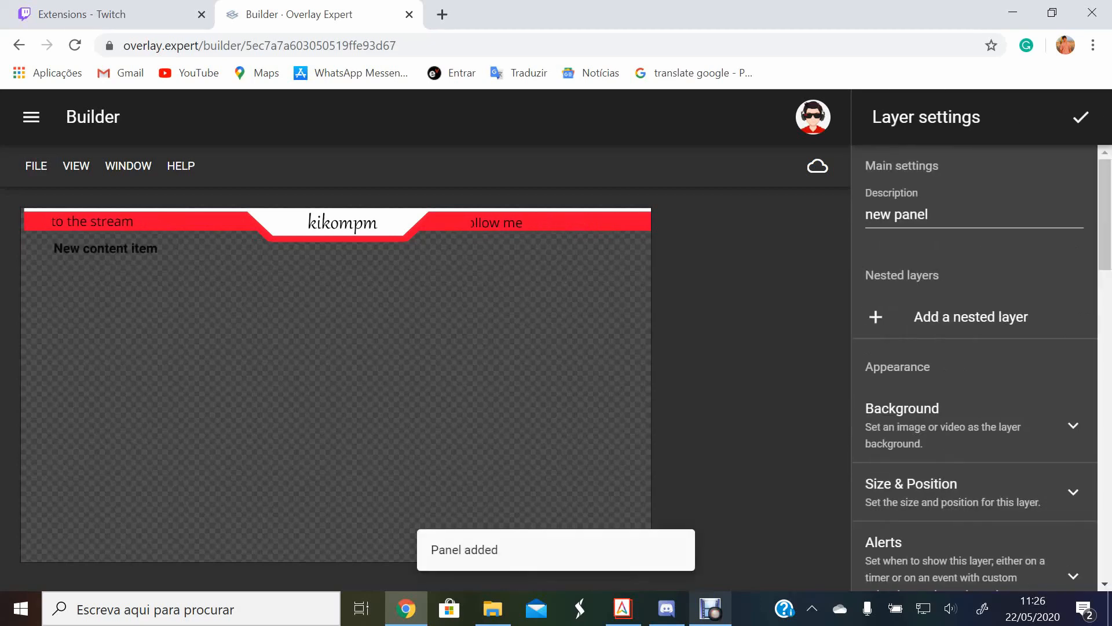
{"action": "left_click_drag", "start_coordinate": [939, 215], "coordinate": [891, 214]}
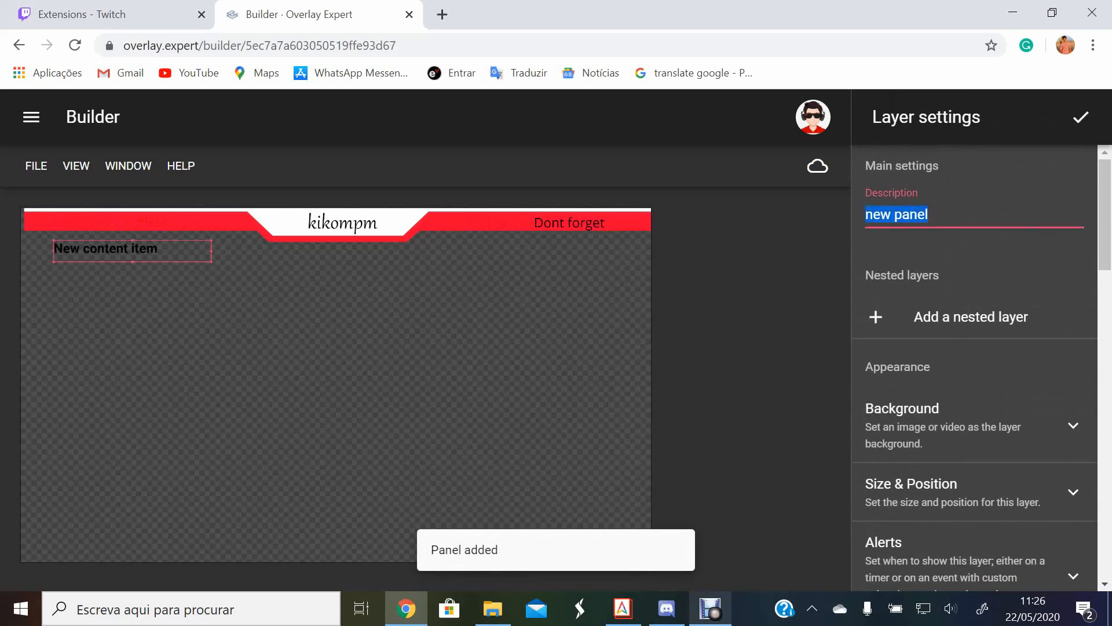
{"action": "key", "text": "ctrl+a"}
{"action": "key", "text": "BackSpace"}
{"action": "type", "text": "Fo"}
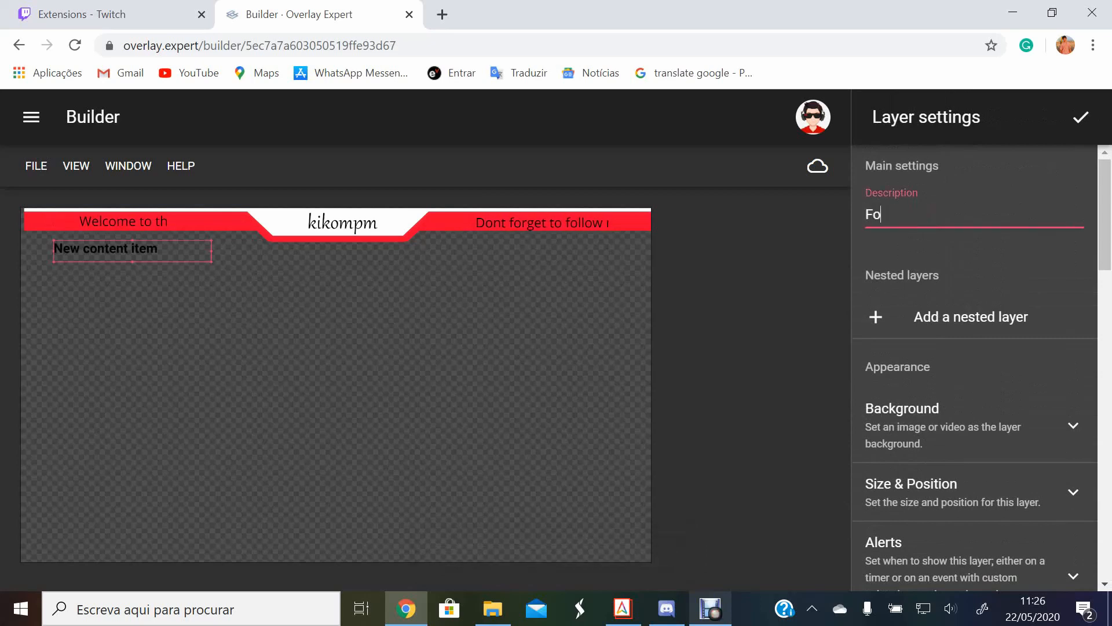
{"action": "type", "text": "llow alrert"}
- Set the new layer's background to the uploaded Alert sub image with the red new-subscriber banner
{"action": "scroll", "coordinate": [982, 372], "scroll_direction": "down", "scroll_amount": 1}
{"action": "scroll", "coordinate": [975, 365], "scroll_direction": "down", "scroll_amount": 1}
{"action": "left_click", "coordinate": [1073, 338]}
{"action": "scroll", "coordinate": [975, 365], "scroll_direction": "down", "scroll_amount": 1}
{"action": "left_click", "coordinate": [895, 337]}
{"action": "scroll", "coordinate": [915, 382], "scroll_direction": "down", "scroll_amount": 6}
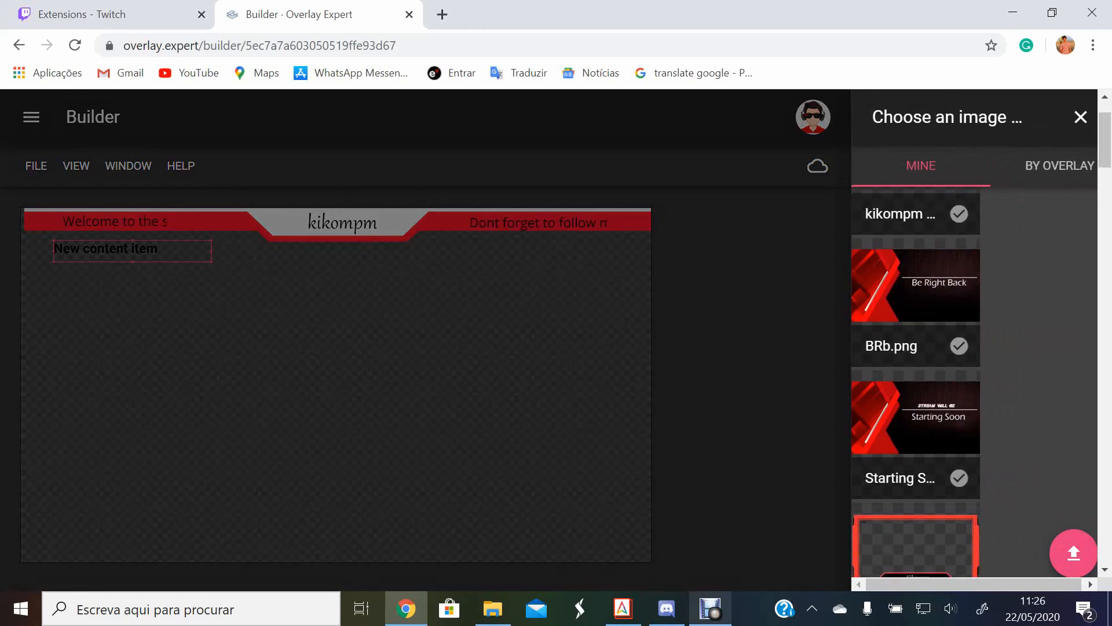
{"action": "scroll", "coordinate": [915, 382], "scroll_direction": "down", "scroll_amount": 5}
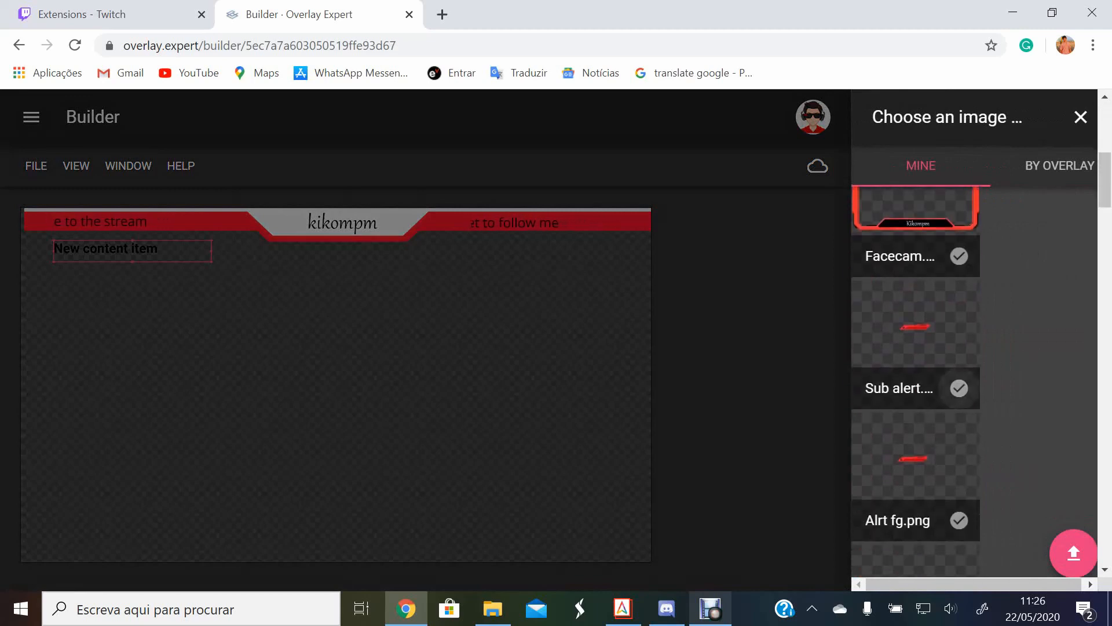
{"action": "scroll", "coordinate": [950, 388], "scroll_direction": "down", "scroll_amount": 5}
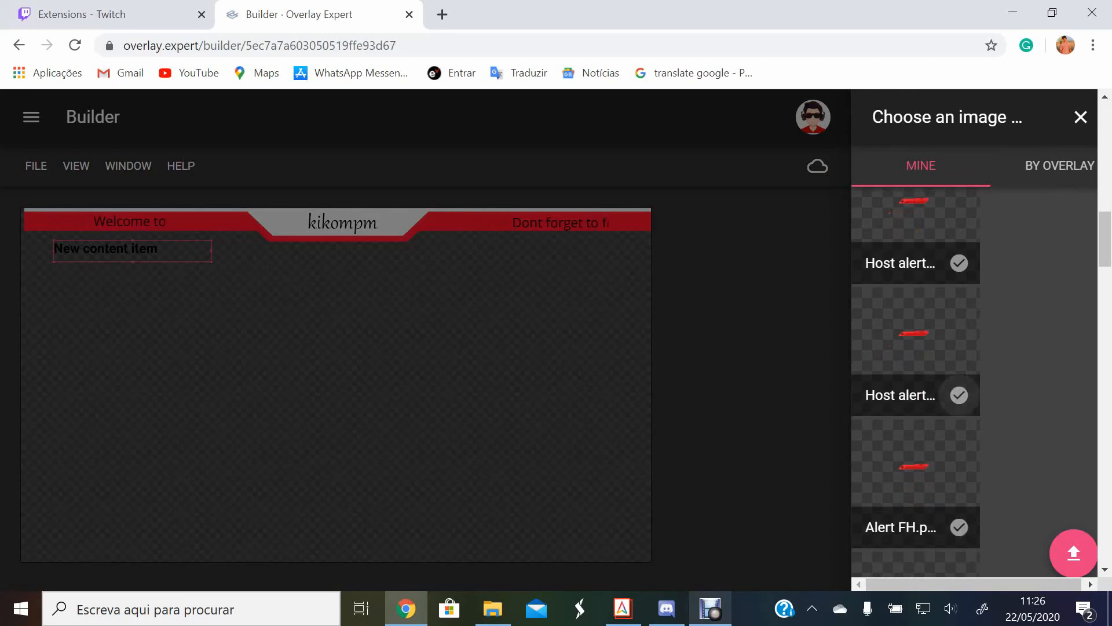
{"action": "scroll", "coordinate": [915, 382], "scroll_direction": "down", "scroll_amount": 10}
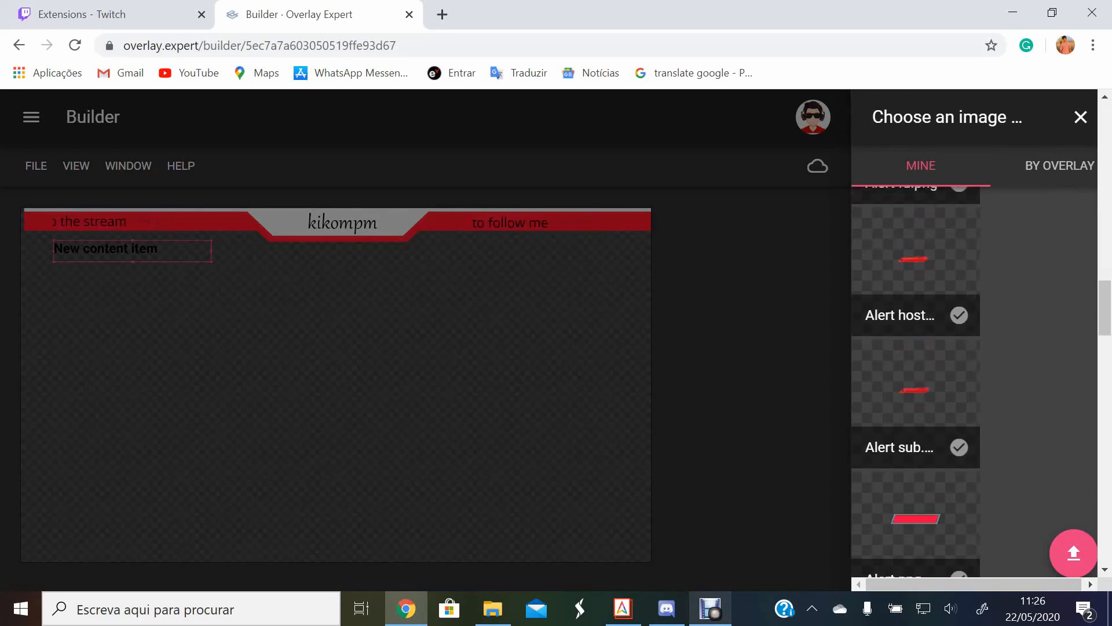
{"action": "scroll", "coordinate": [915, 383], "scroll_direction": "down", "scroll_amount": 5}
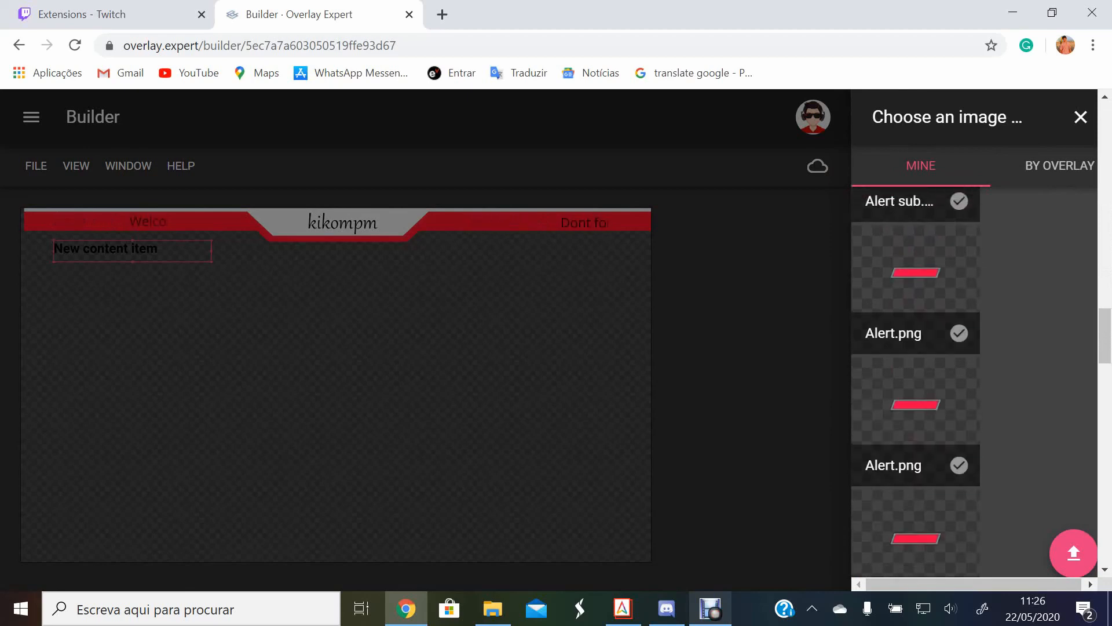
{"action": "scroll", "coordinate": [960, 270], "scroll_direction": "up", "scroll_amount": 1}
{"action": "left_click", "coordinate": [959, 271]}
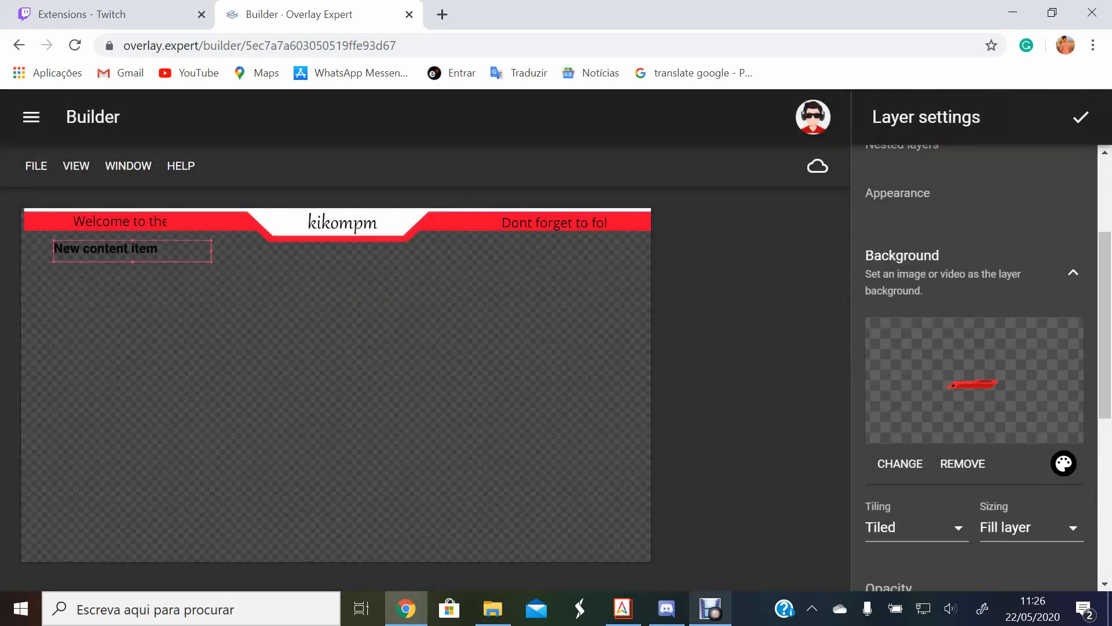
- Change the new alert layer's description to Sub alert
{"action": "double_click", "coordinate": [887, 214]}
{"action": "key", "text": "BackSpace"}
{"action": "type", "text": "Sub alert"}
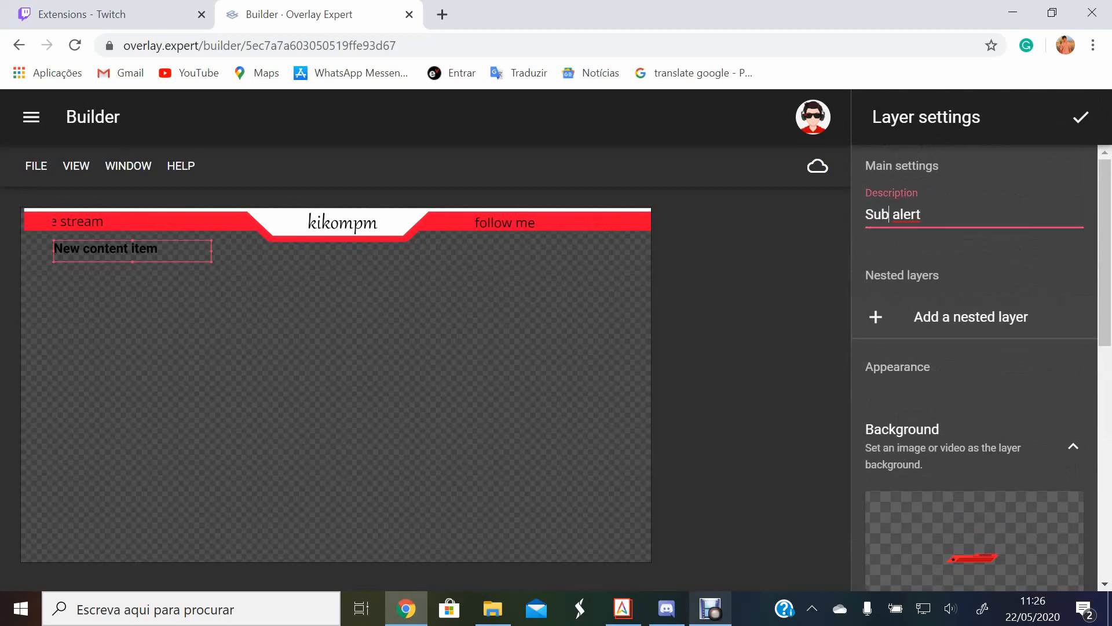
- Enlarge the Sub alert layer from both corners so it fills the whole overlay canvas
{"action": "scroll", "coordinate": [975, 371], "scroll_direction": "down", "scroll_amount": 4}
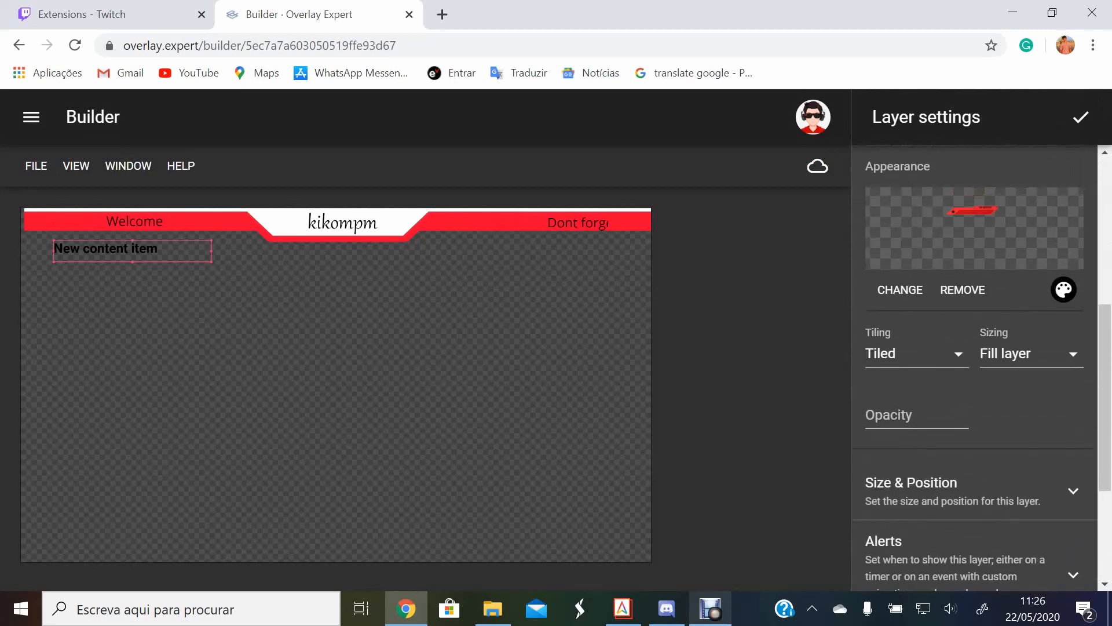
{"action": "left_click_drag", "start_coordinate": [212, 262], "coordinate": [649, 562]}
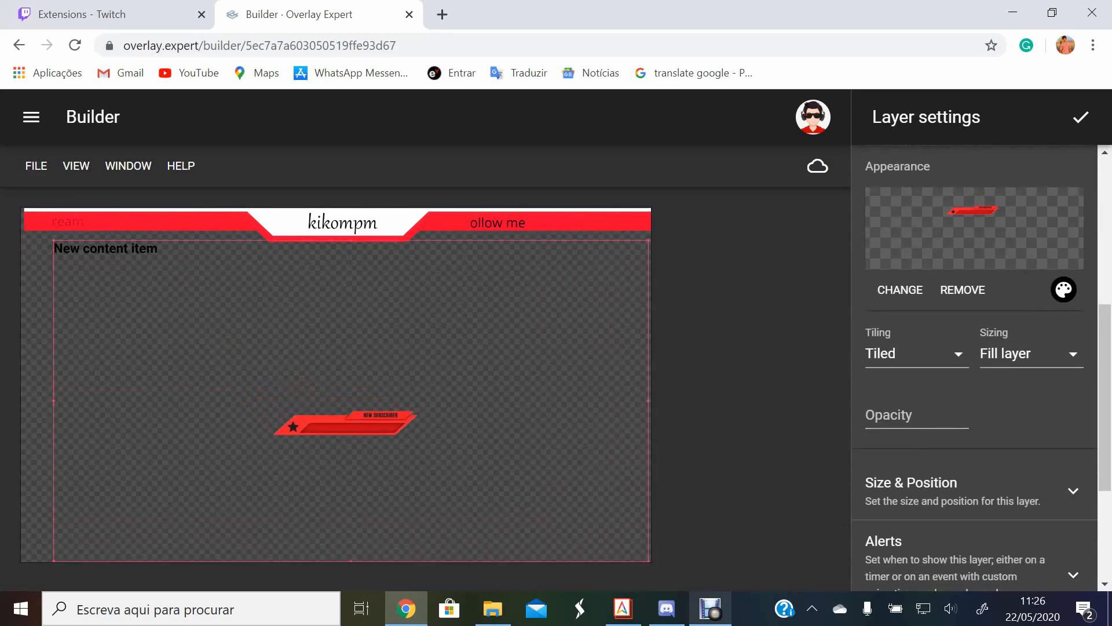
{"action": "left_click_drag", "start_coordinate": [53, 240], "coordinate": [21, 209]}
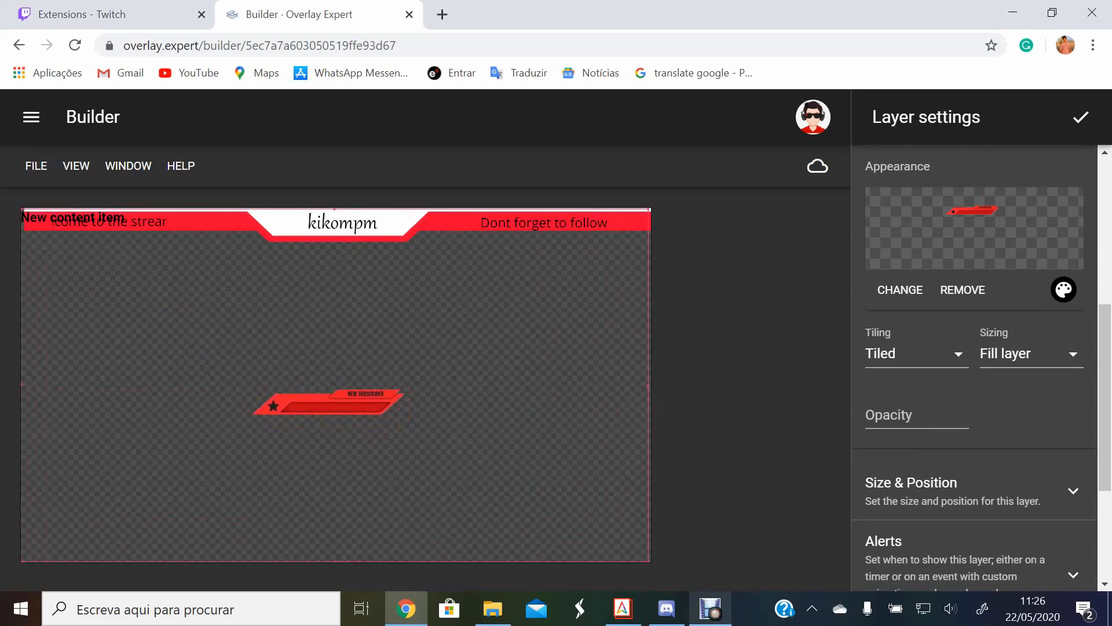
- Make the Sub alert layer event-based, triggered by the Twitch Subscribe event
{"action": "scroll", "coordinate": [975, 371], "scroll_direction": "down", "scroll_amount": 3}
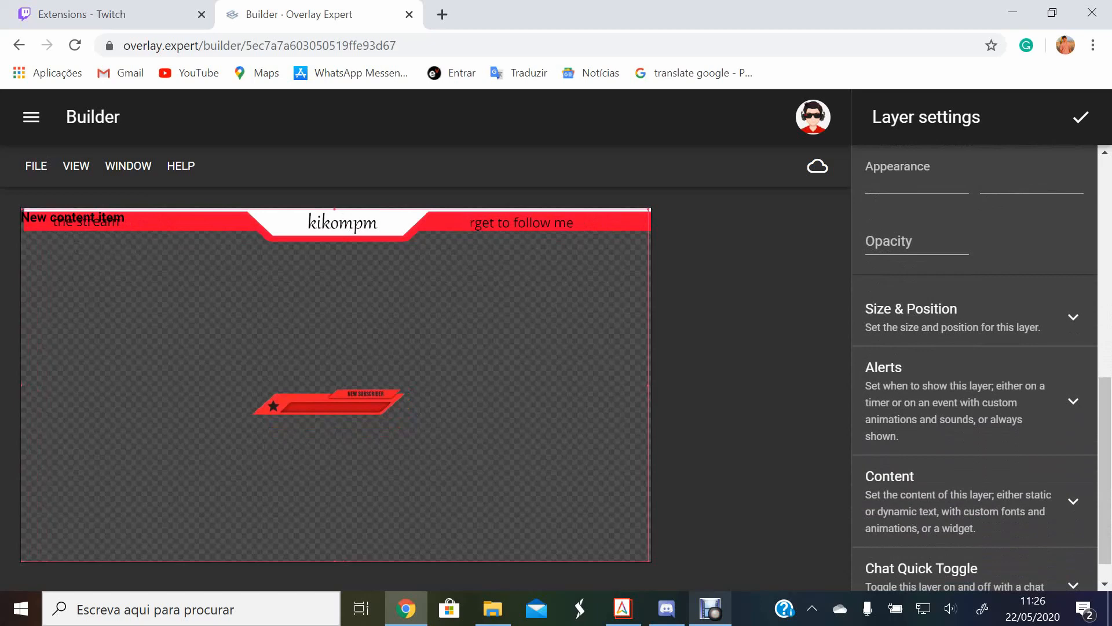
{"action": "scroll", "coordinate": [975, 371], "scroll_direction": "down", "scroll_amount": 1}
{"action": "left_click", "coordinate": [975, 370]}
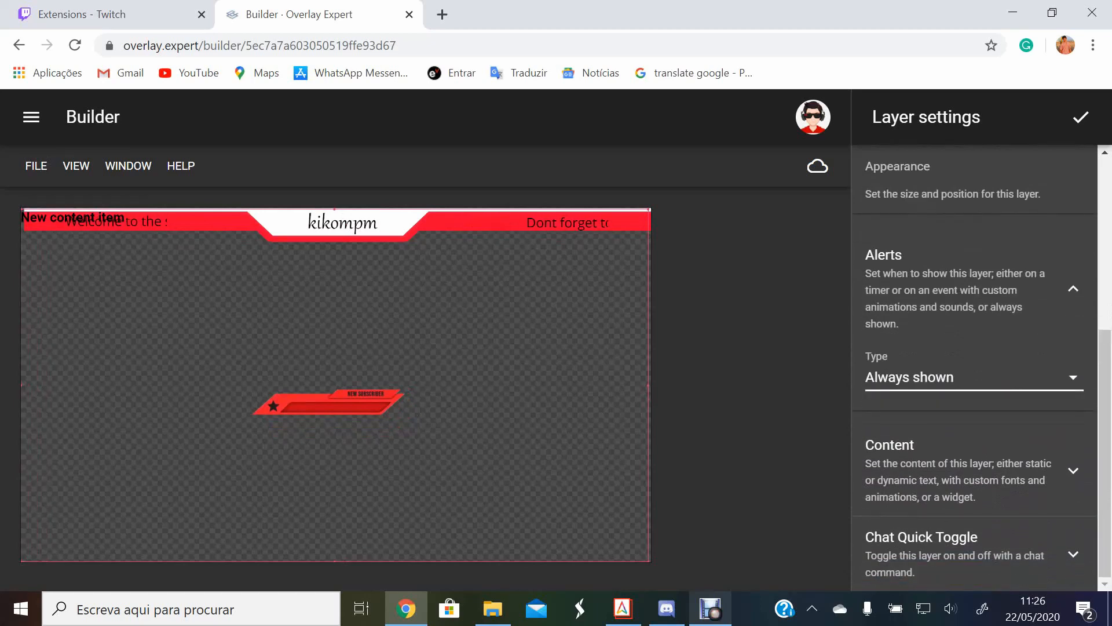
{"action": "left_click", "coordinate": [975, 377]}
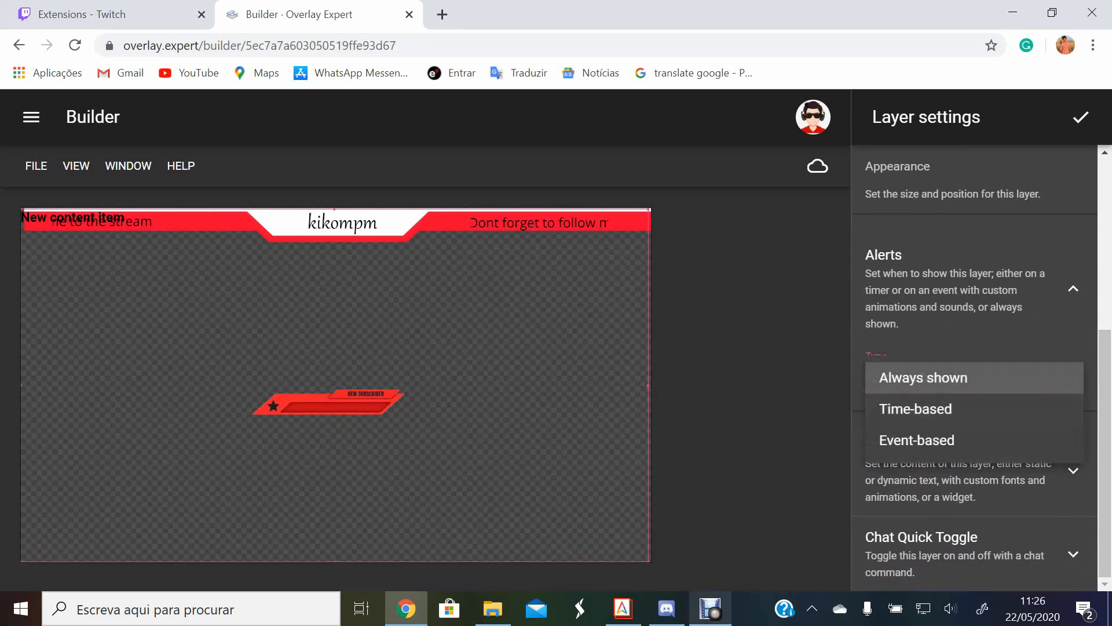
{"action": "left_click", "coordinate": [917, 440]}
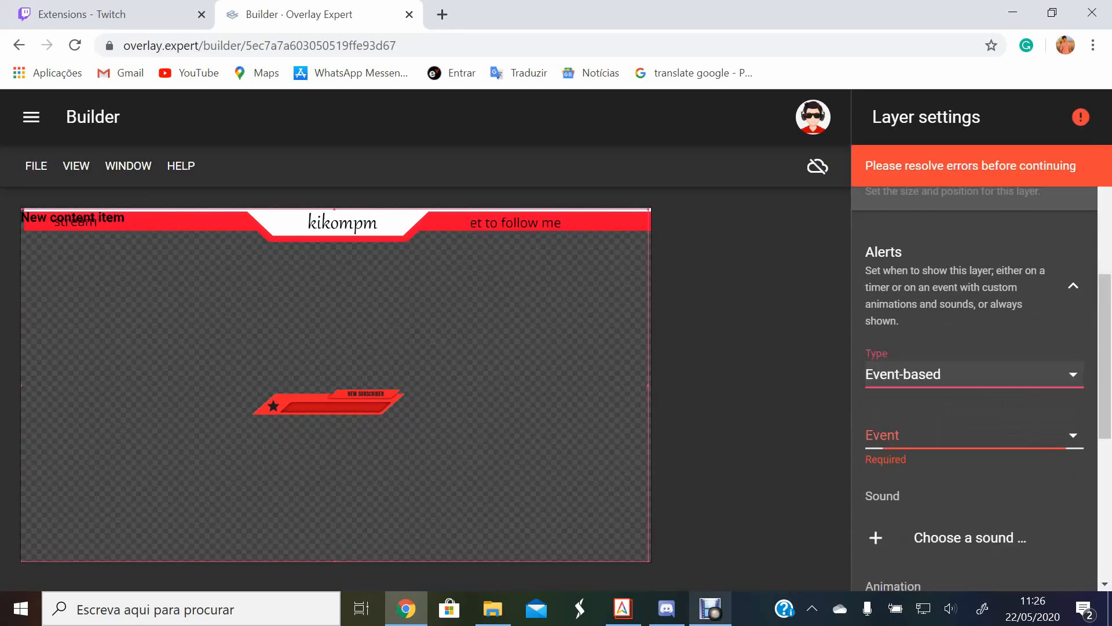
{"action": "left_click", "coordinate": [975, 435]}
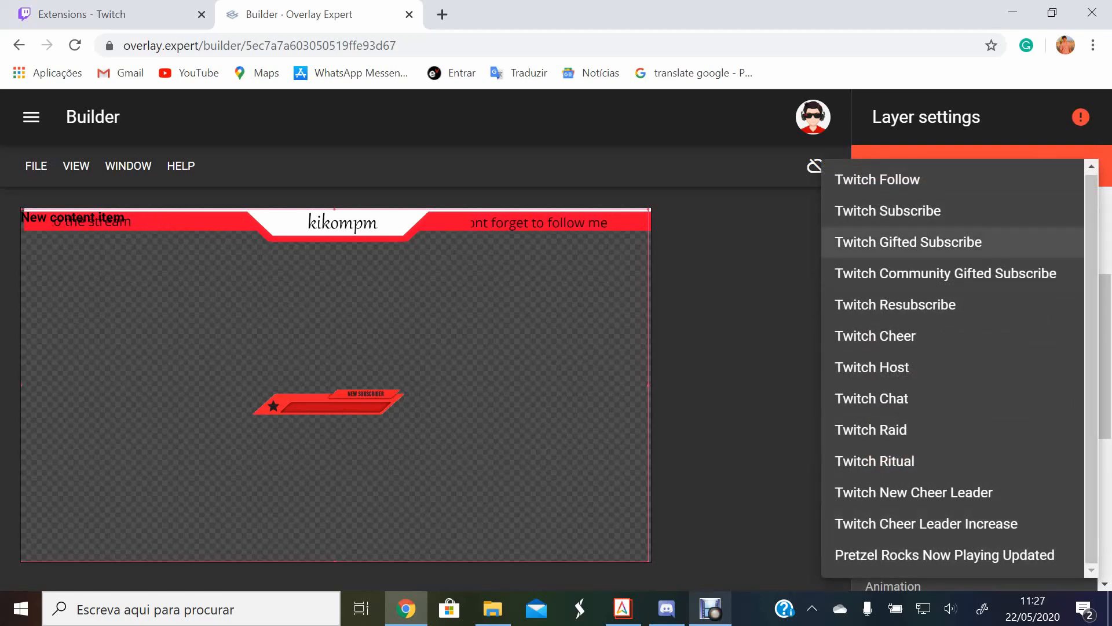
{"action": "left_click", "coordinate": [888, 211]}
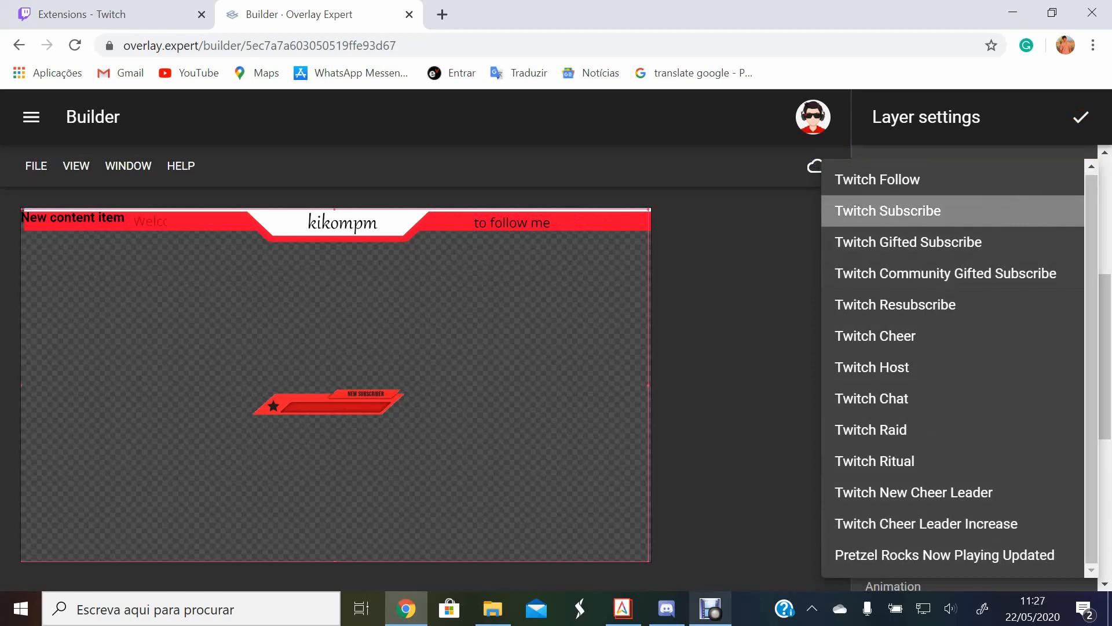
- Choose the public magical-shimmer-sparkle sound as the Sub alert's sound
{"action": "scroll", "coordinate": [970, 363], "scroll_direction": "down", "scroll_amount": 1}
{"action": "left_click", "coordinate": [971, 363]}
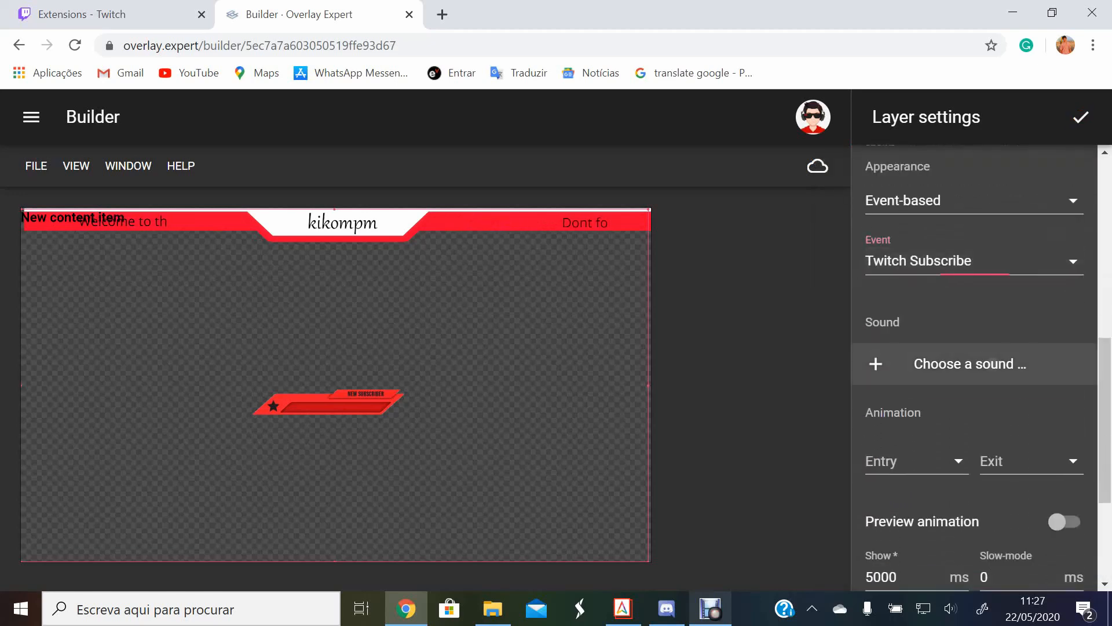
{"action": "left_click", "coordinate": [1019, 164]}
{"action": "scroll", "coordinate": [1069, 495], "scroll_direction": "down", "scroll_amount": 7}
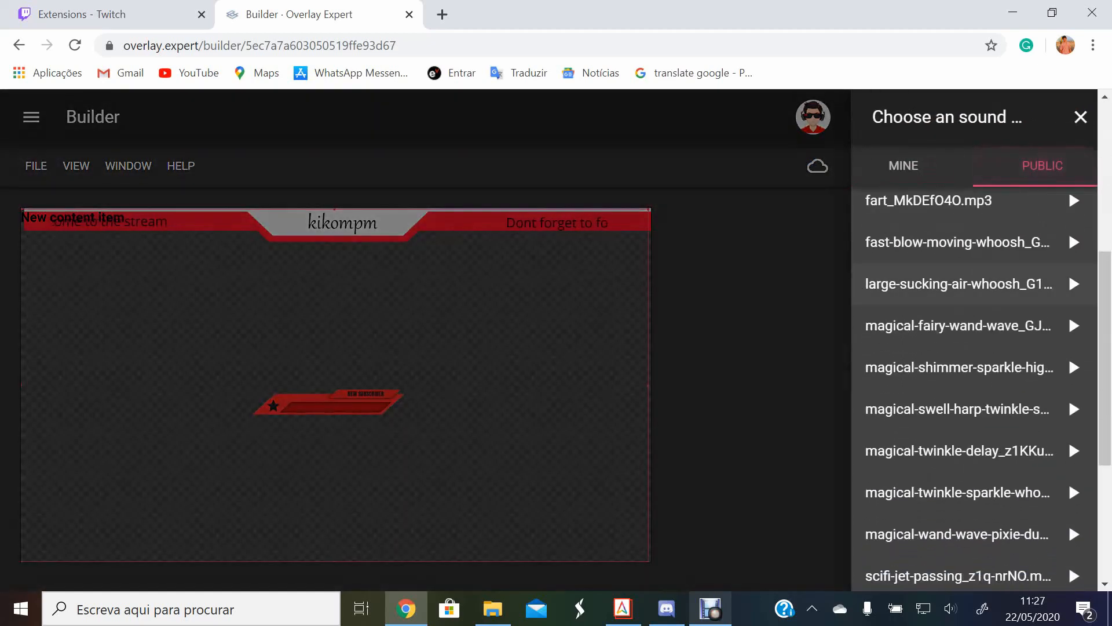
{"action": "left_click", "coordinate": [1073, 280]}
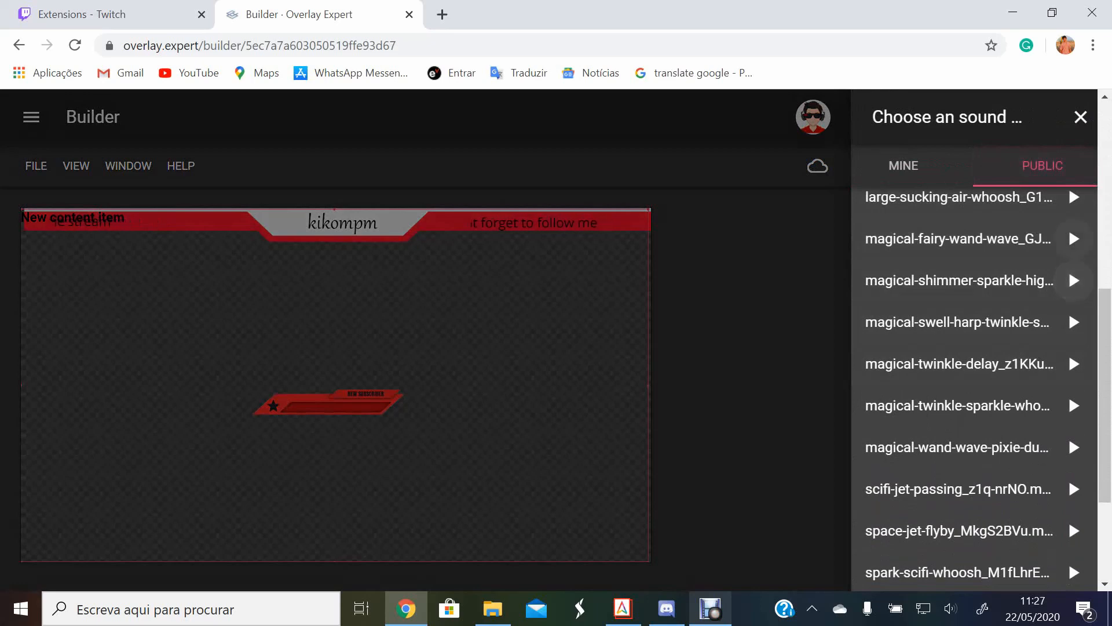
{"action": "left_click", "coordinate": [1008, 280]}
- Set the Sub alert's entry animation to Swap and its exit to a Space Out animation, and turn on the animation preview
{"action": "scroll", "coordinate": [950, 360], "scroll_direction": "down", "scroll_amount": 1}
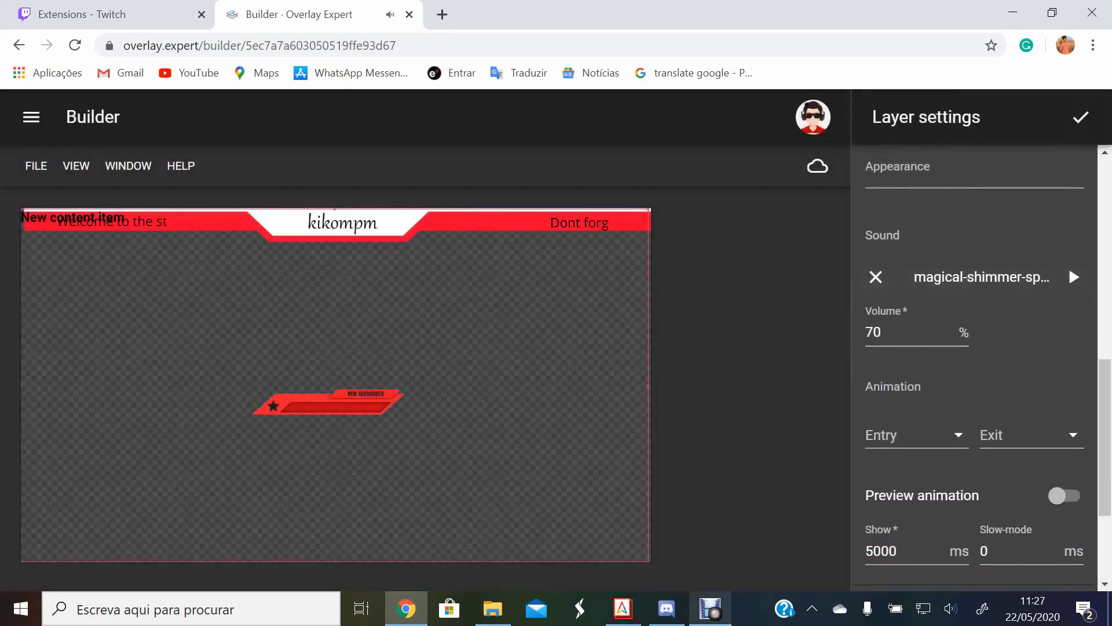
{"action": "left_click", "coordinate": [913, 435]}
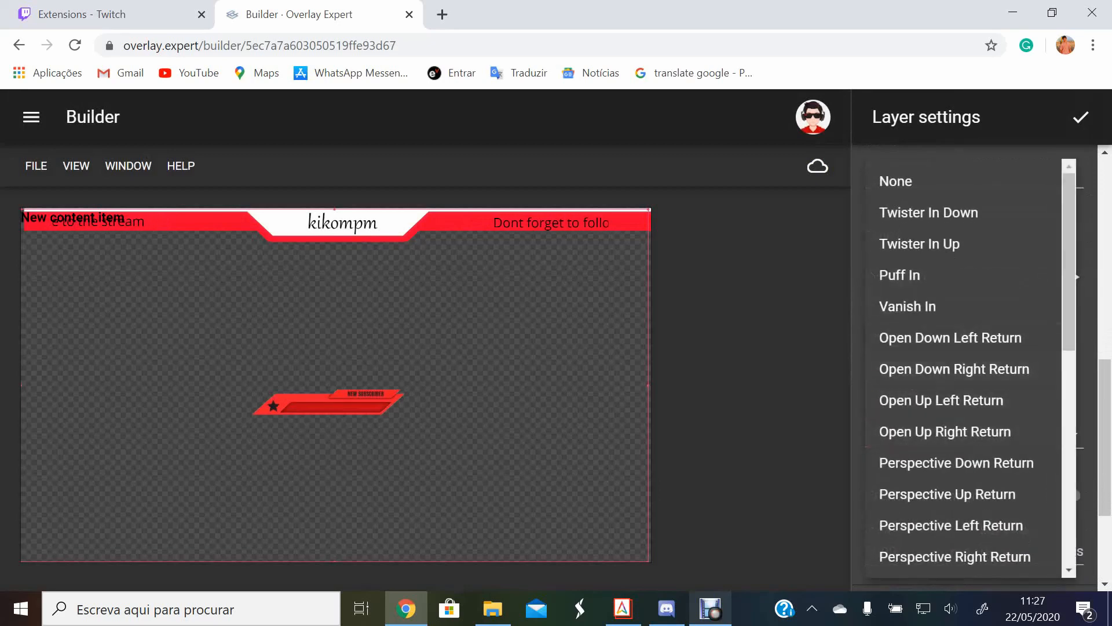
{"action": "scroll", "coordinate": [962, 370], "scroll_direction": "down", "scroll_amount": 9}
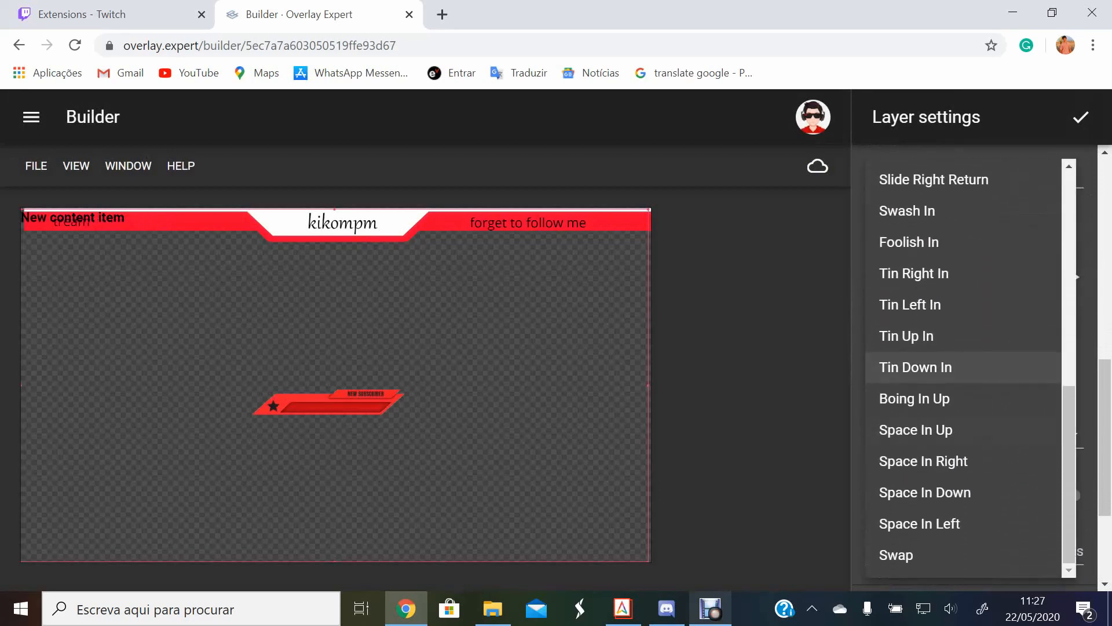
{"action": "left_click", "coordinate": [896, 555]}
{"action": "left_click", "coordinate": [985, 435]}
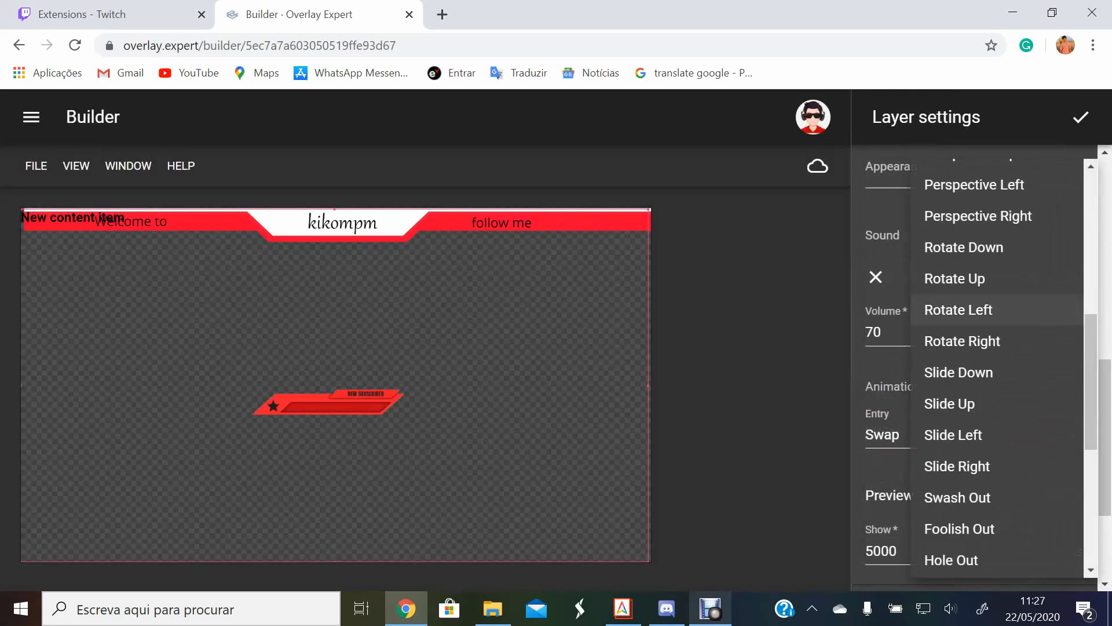
{"action": "scroll", "coordinate": [985, 432], "scroll_direction": "down", "scroll_amount": 5}
{"action": "left_click", "coordinate": [966, 461]}
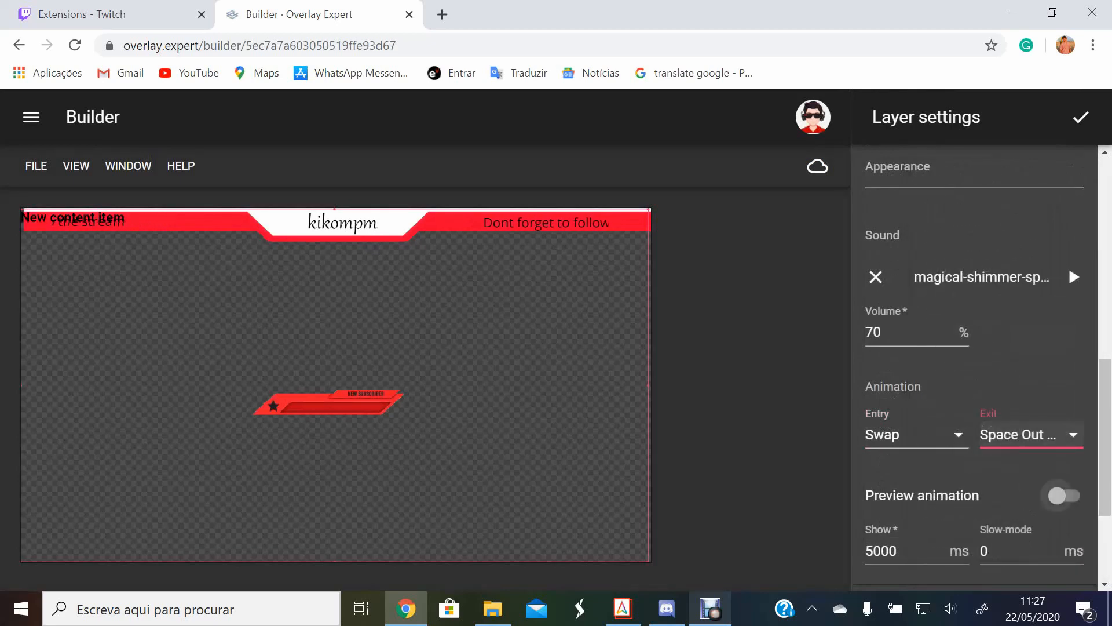
{"action": "left_click", "coordinate": [1064, 495]}
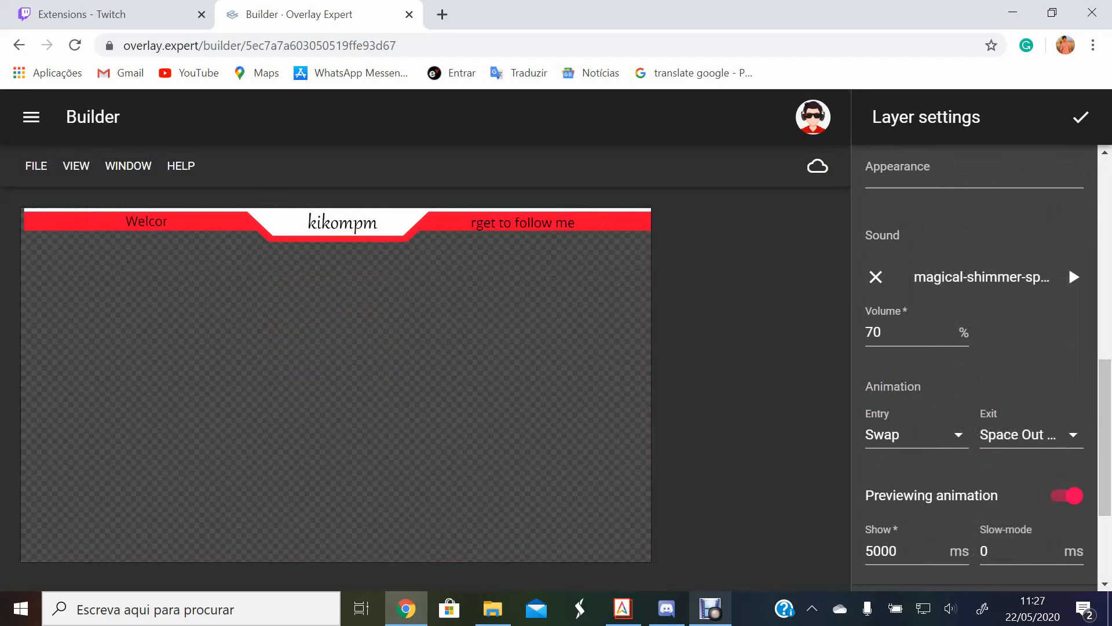
- Clear the Sub alert's show duration and re-enter it as 5000 ms
{"action": "scroll", "coordinate": [1069, 267], "scroll_direction": "down", "scroll_amount": 1}
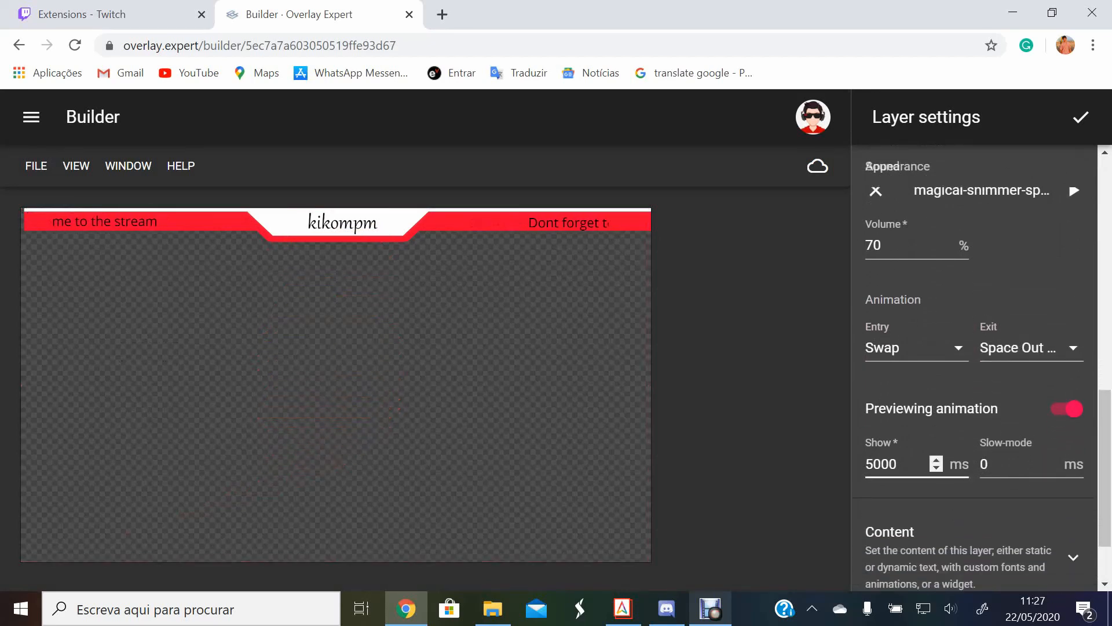
{"action": "left_click", "coordinate": [1008, 464]}
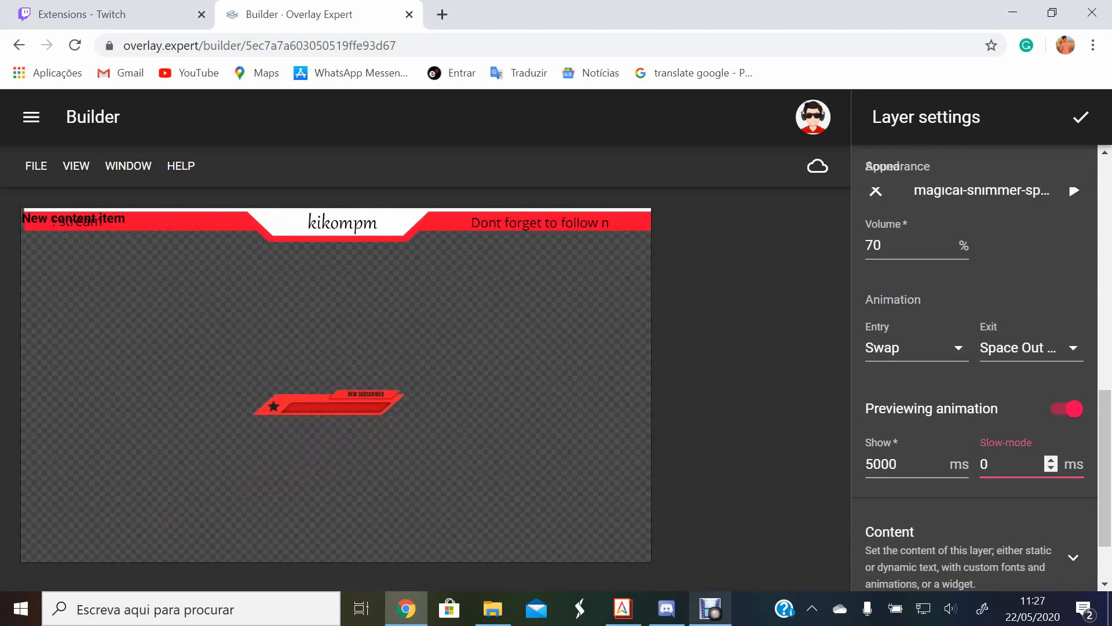
{"action": "left_click", "coordinate": [897, 464]}
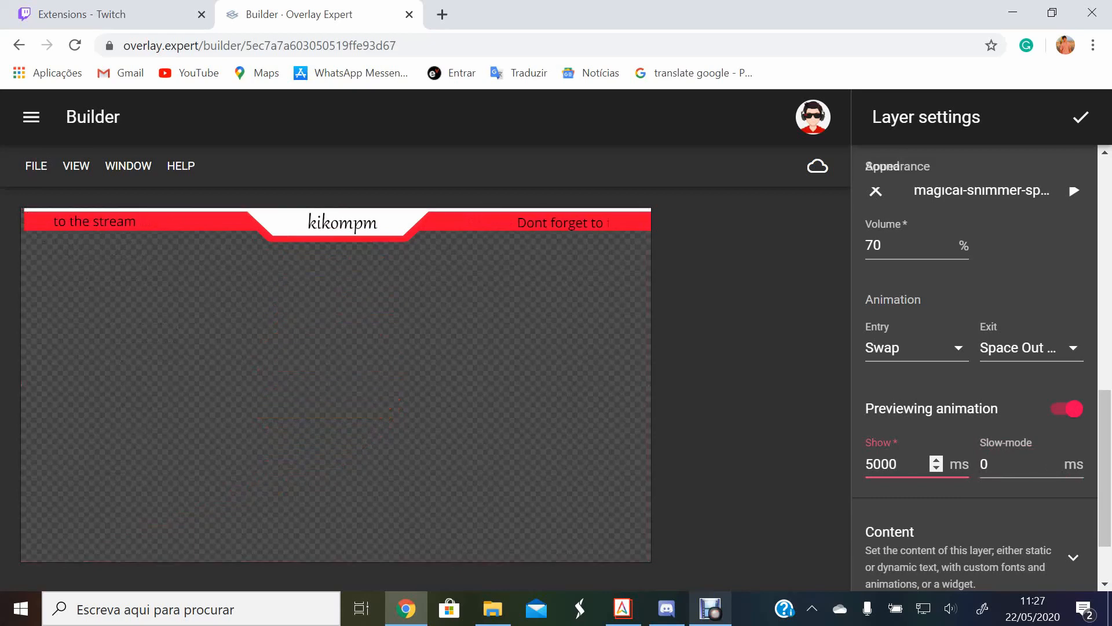
{"action": "key", "text": "Down"}
{"action": "key", "text": "Down"}
{"action": "scroll", "coordinate": [974, 376], "scroll_direction": "down", "scroll_amount": 1}
{"action": "key", "text": "ctrl+a"}
{"action": "key", "text": "BackSpace"}
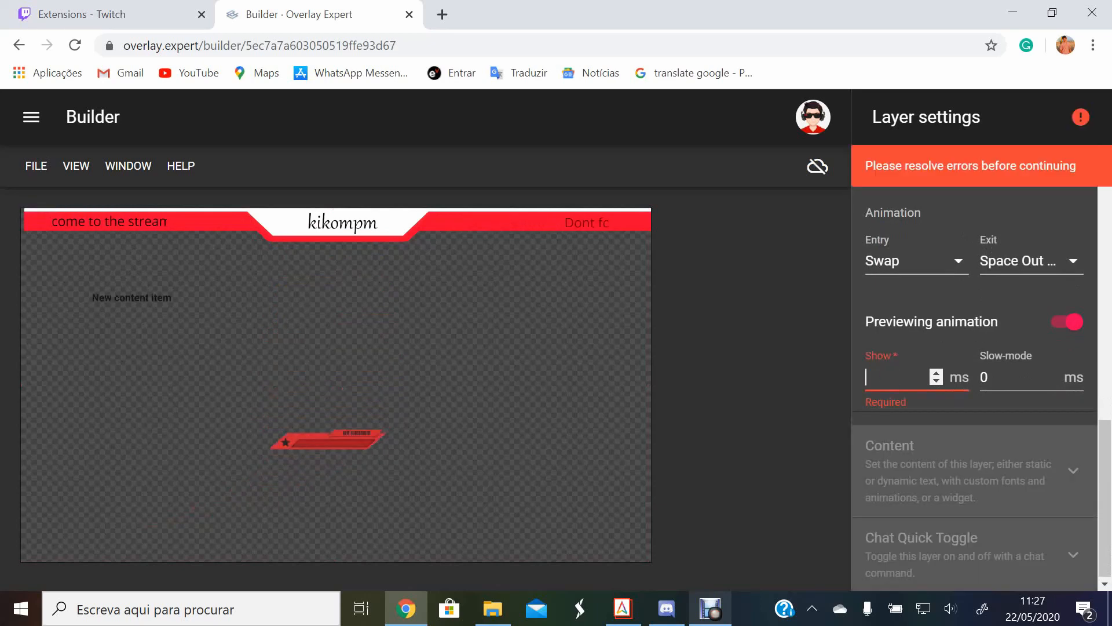
{"action": "type", "text": "5000"}
- Set the Sub alert's content font to Open Sans with a size of 30 px
{"action": "left_click", "coordinate": [975, 470]}
{"action": "scroll", "coordinate": [974, 376], "scroll_direction": "down", "scroll_amount": 3}
{"action": "scroll", "coordinate": [975, 369], "scroll_direction": "down", "scroll_amount": 2}
{"action": "scroll", "coordinate": [974, 368], "scroll_direction": "up", "scroll_amount": 4}
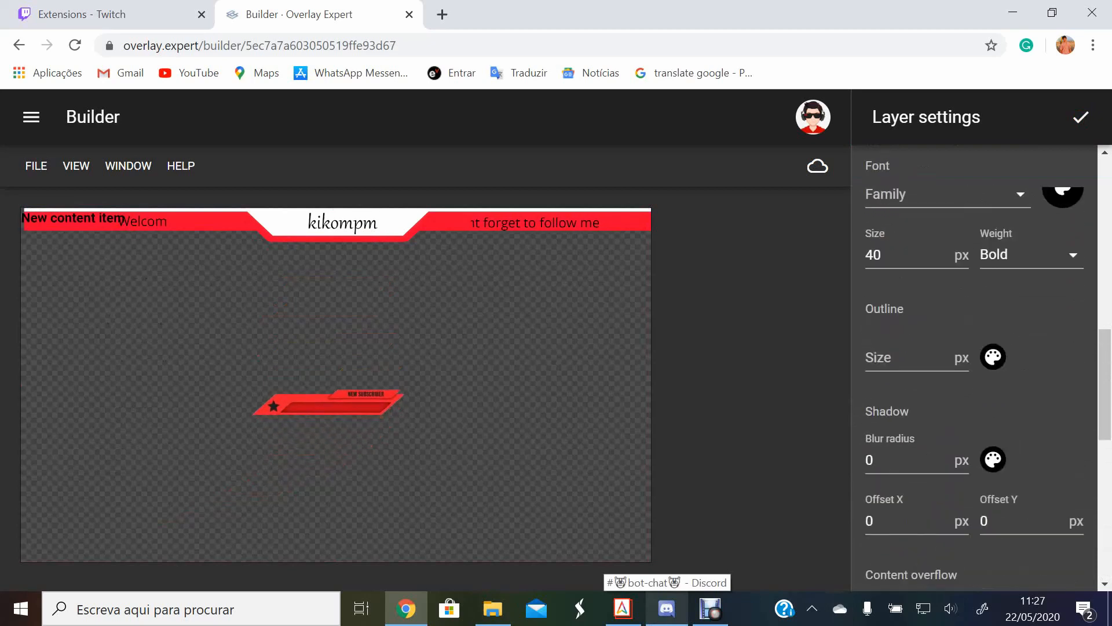
{"action": "left_click", "coordinate": [1063, 274]}
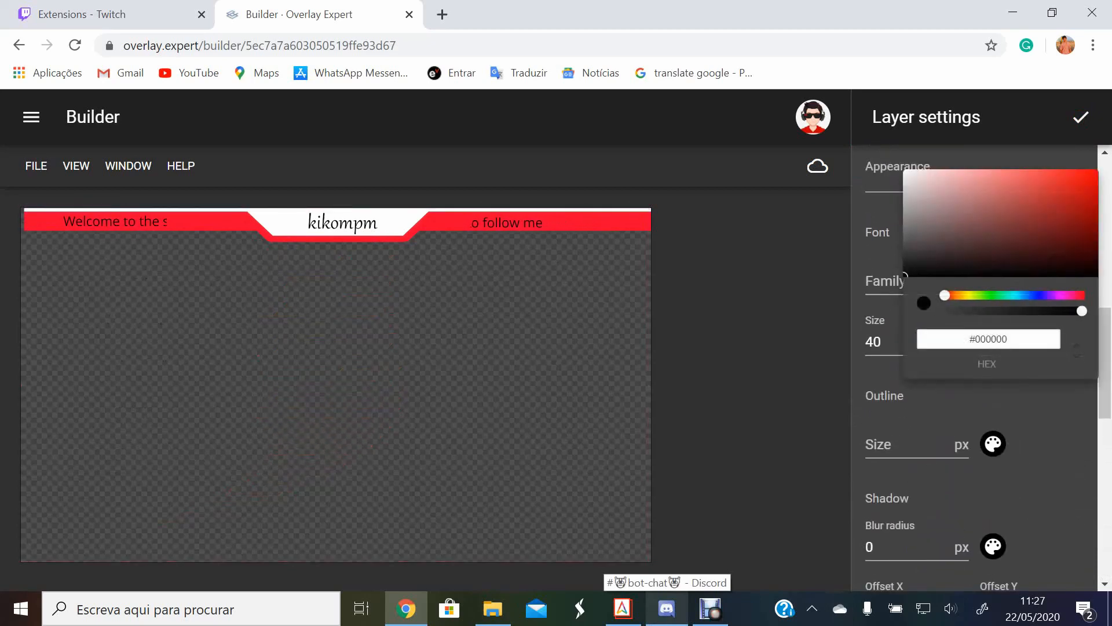
{"action": "left_click", "coordinate": [884, 281]}
{"action": "left_click", "coordinate": [938, 281]}
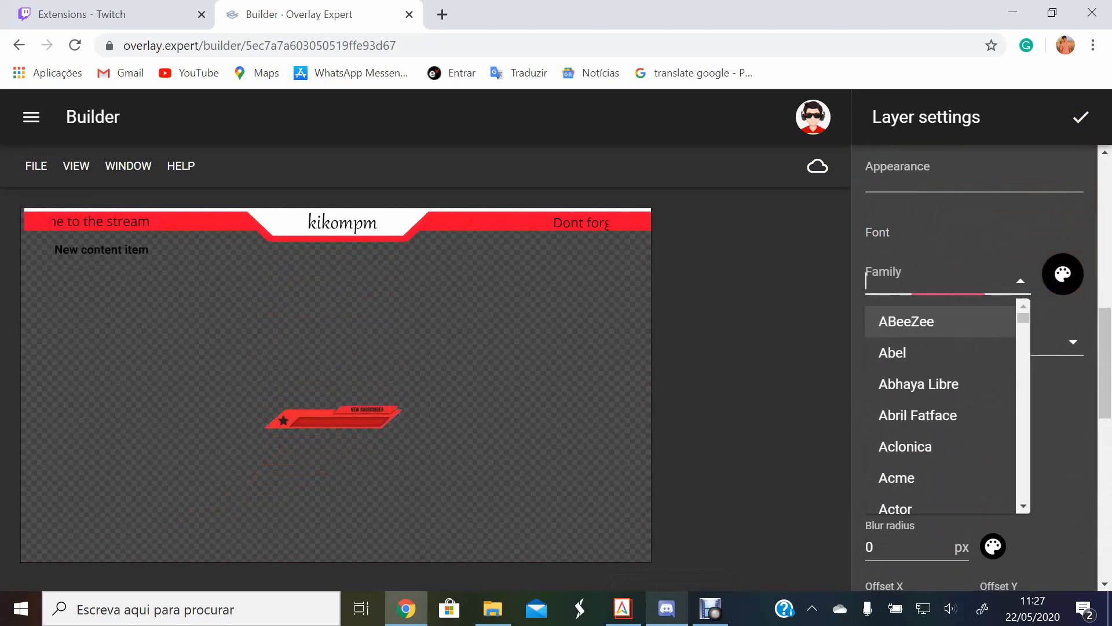
{"action": "type", "text": "open"}
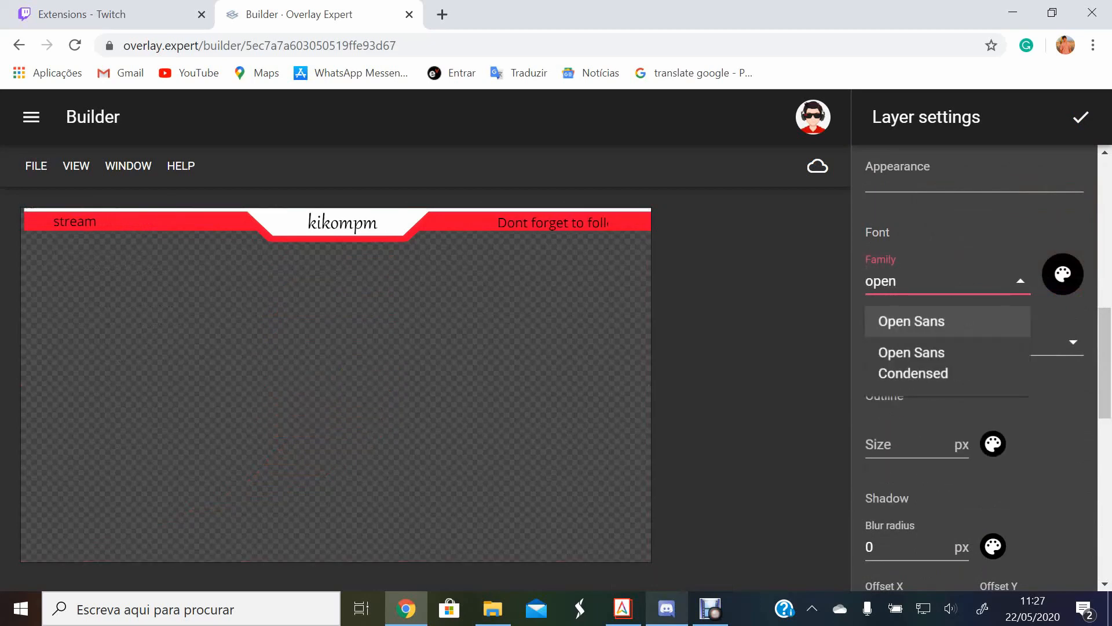
{"action": "key", "text": "Return"}
{"action": "left_click", "coordinate": [895, 342]}
{"action": "key", "text": "BackSpace"}
{"action": "key", "text": "BackSpace"}
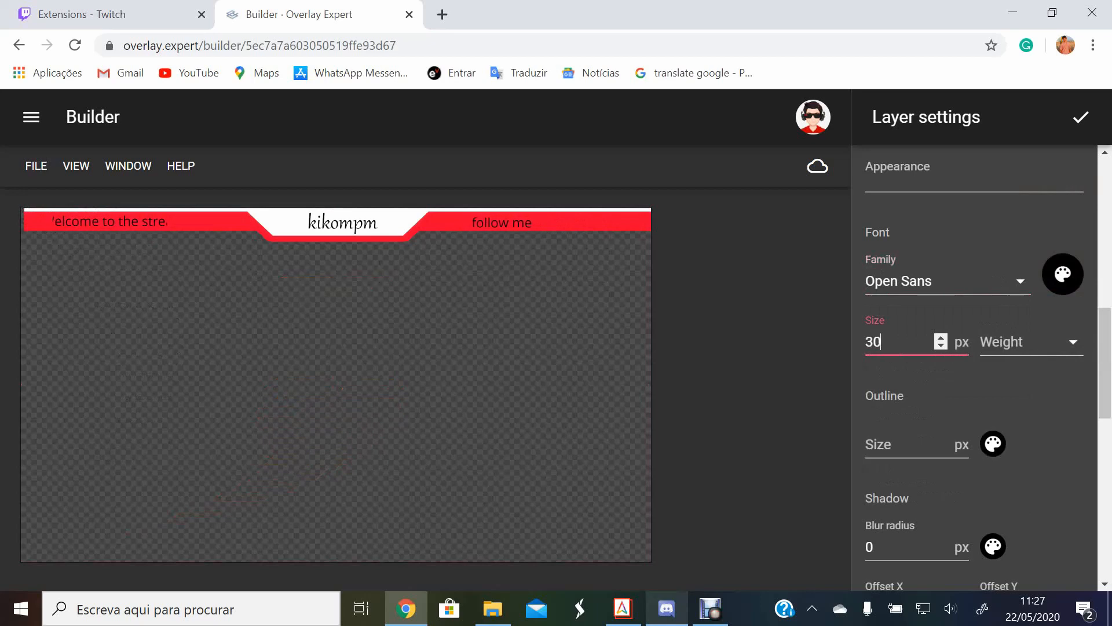
- Replace the Sub alert's text group content with "New Sub" followed by the dynamic Subscribe Display Name item
{"action": "scroll", "coordinate": [979, 370], "scroll_direction": "down", "scroll_amount": 4}
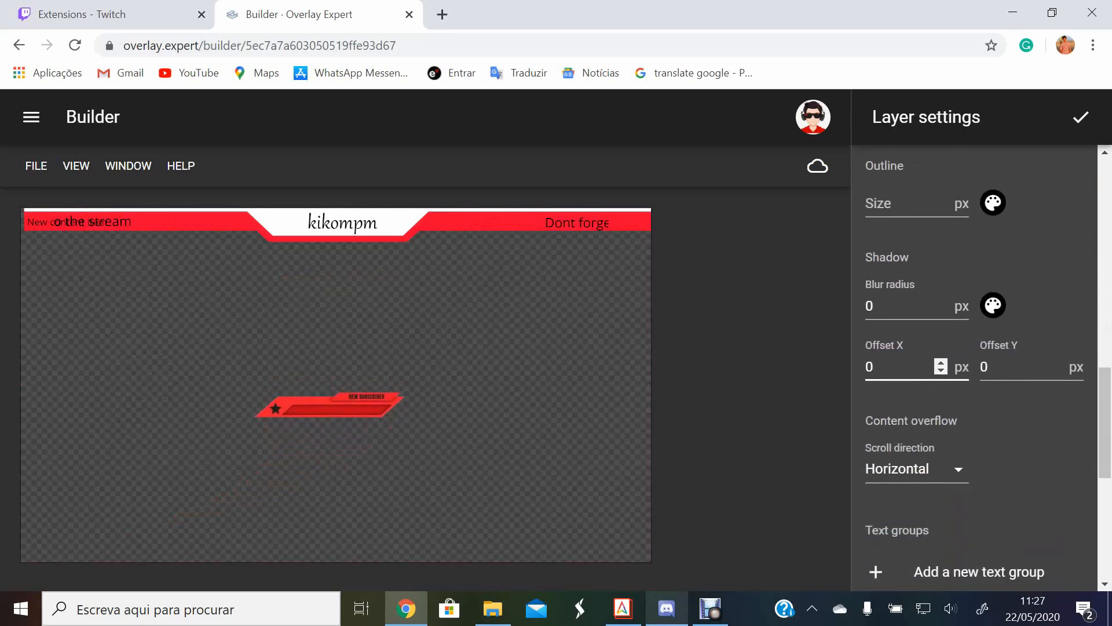
{"action": "scroll", "coordinate": [979, 371], "scroll_direction": "down", "scroll_amount": 2}
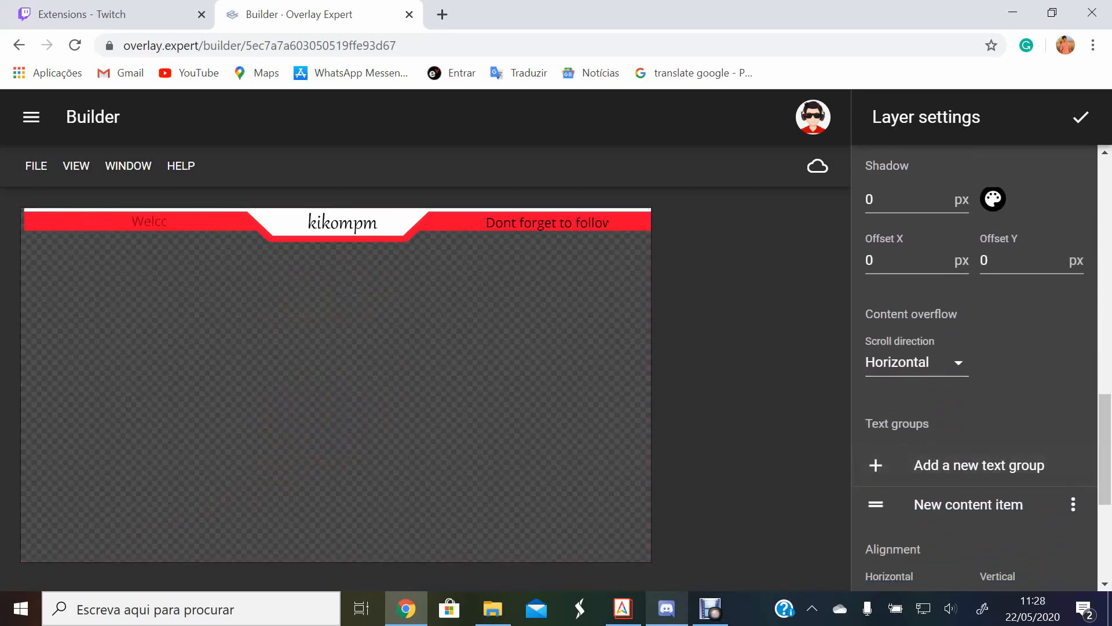
{"action": "left_click", "coordinate": [969, 504]}
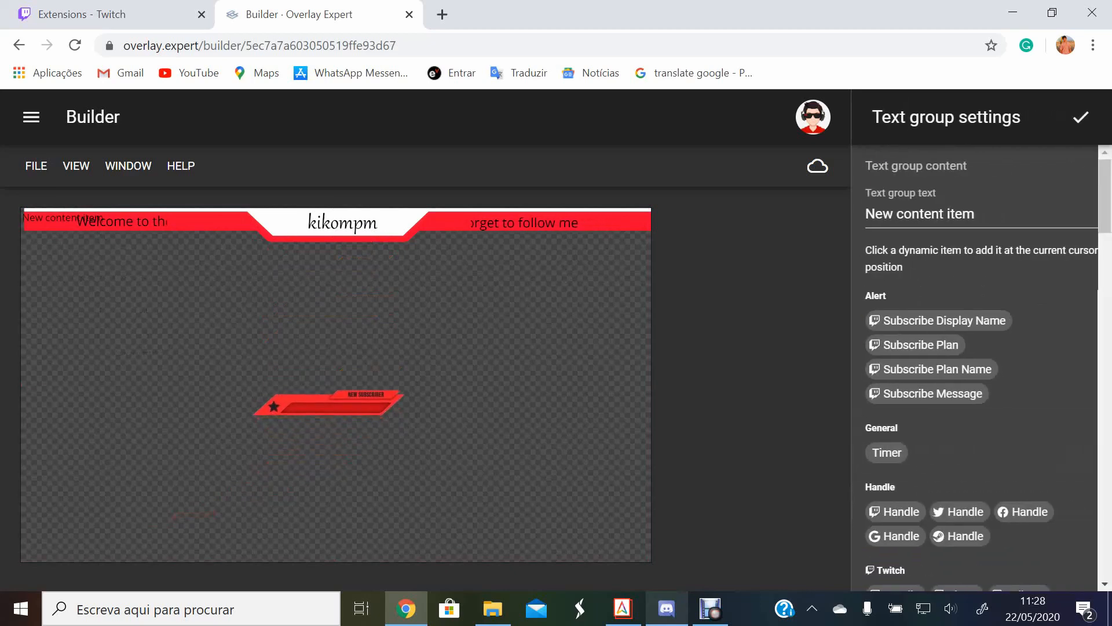
{"action": "key", "text": "ctrl+a"}
{"action": "key", "text": "BackSpace"}
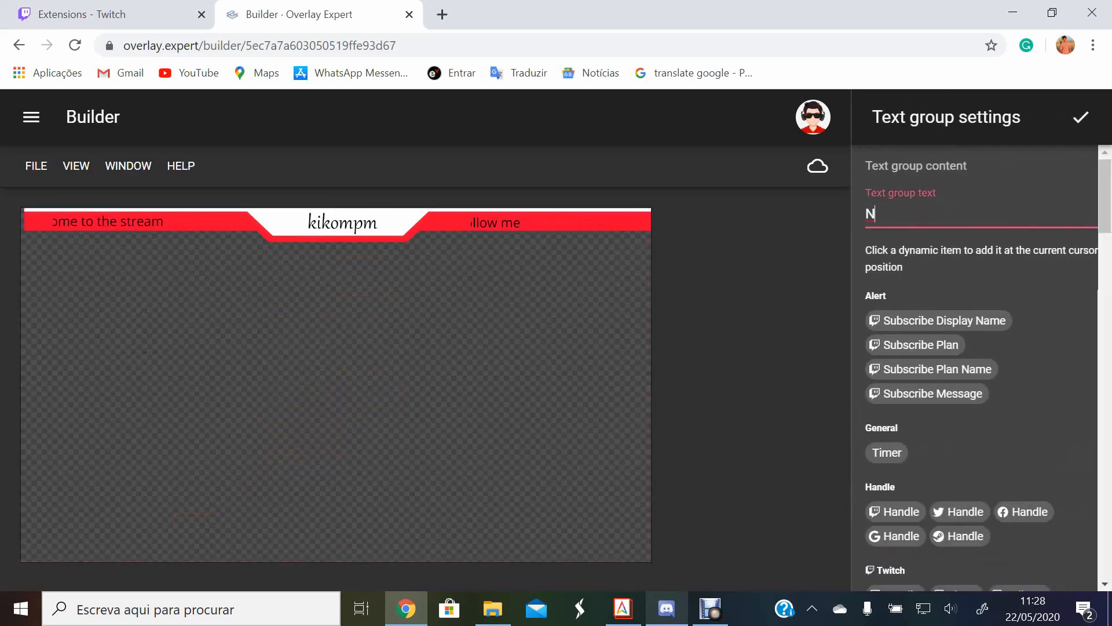
{"action": "type", "text": "New Sub"}
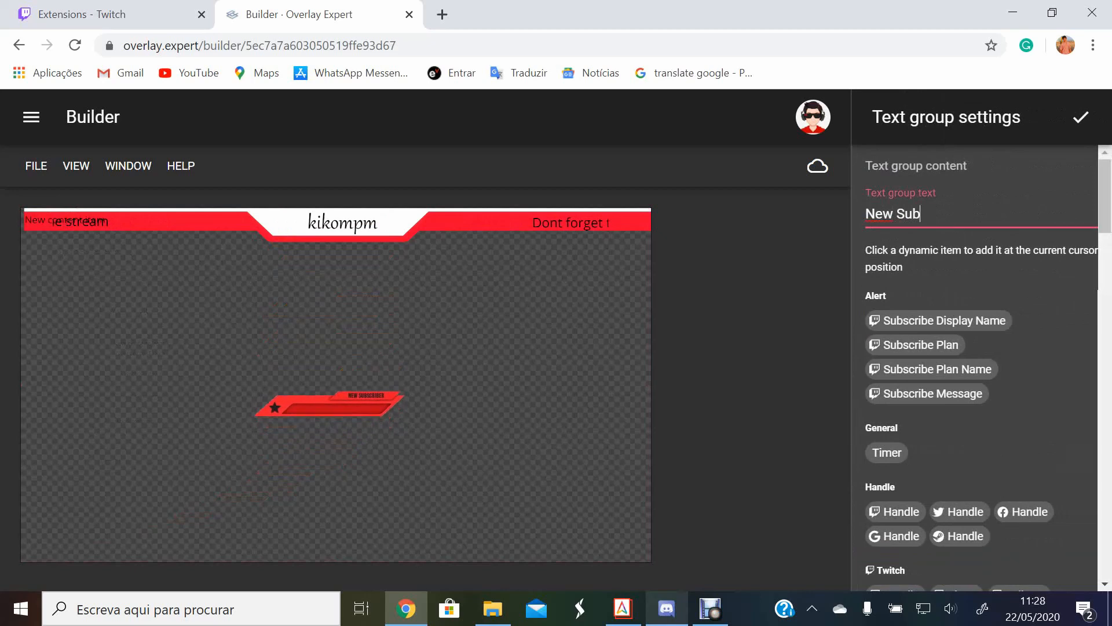
{"action": "left_click", "coordinate": [938, 320]}
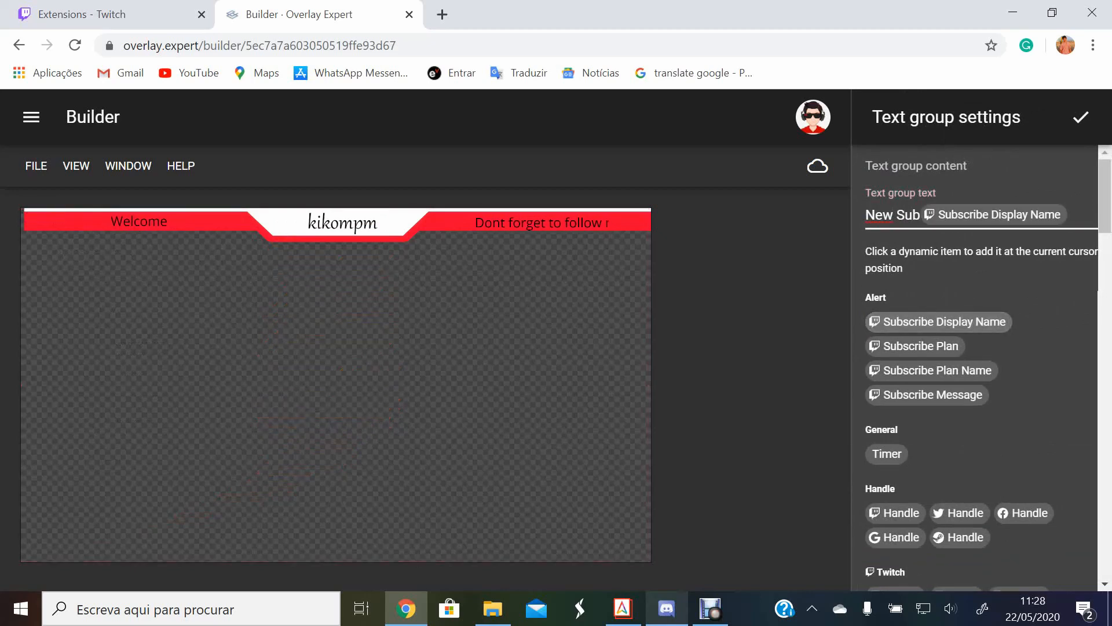
{"action": "scroll", "coordinate": [979, 406], "scroll_direction": "down", "scroll_amount": 3}
{"action": "left_click", "coordinate": [1085, 118]}
- Align the Sub alert's text to Center both horizontally and vertically, and finish the layer's settings
{"action": "scroll", "coordinate": [979, 348], "scroll_direction": "down", "scroll_amount": 4}
{"action": "left_click", "coordinate": [915, 306]}
{"action": "left_click", "coordinate": [886, 335]}
{"action": "left_click", "coordinate": [1031, 306]}
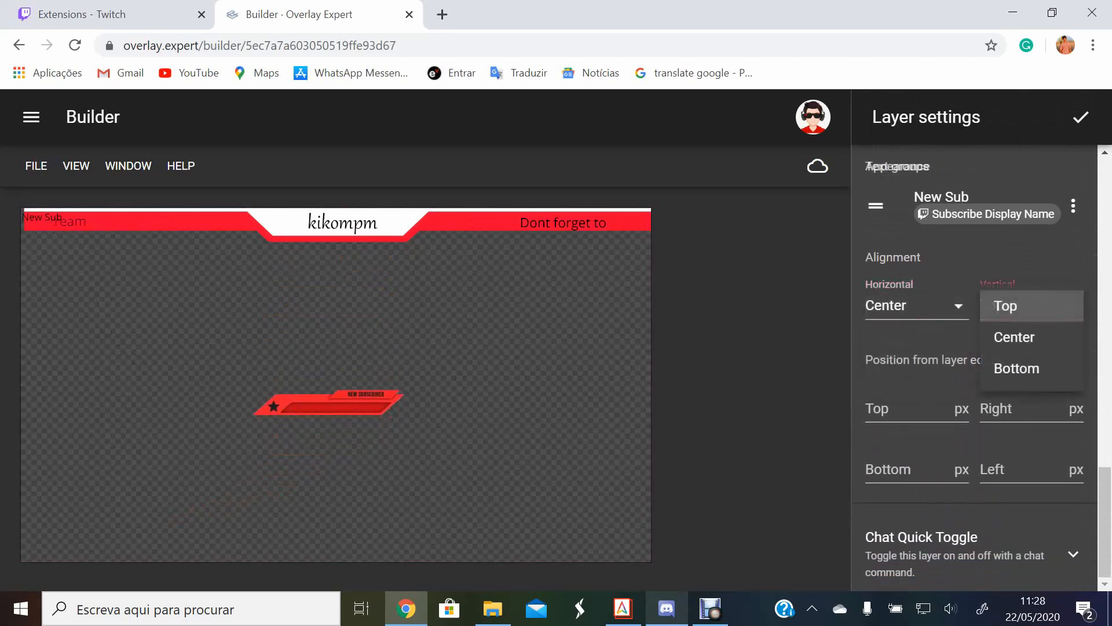
{"action": "left_click", "coordinate": [1013, 336]}
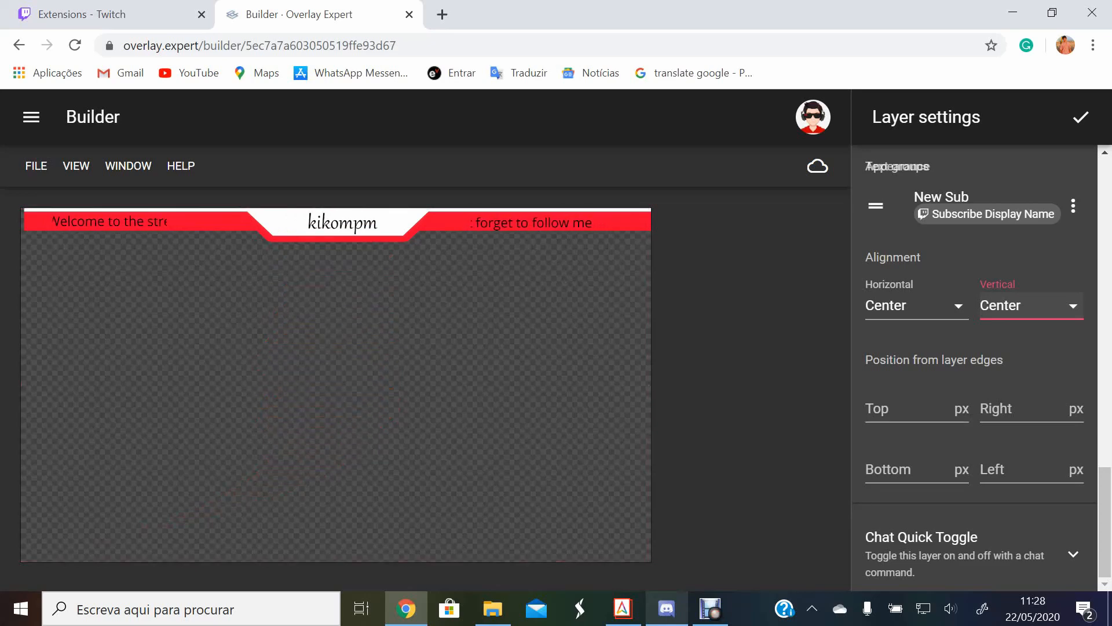
{"action": "left_click", "coordinate": [1081, 117]}
- Add another new layer to the overlay and set its description to BRB
{"action": "scroll", "coordinate": [975, 505], "scroll_direction": "down", "scroll_amount": 2}
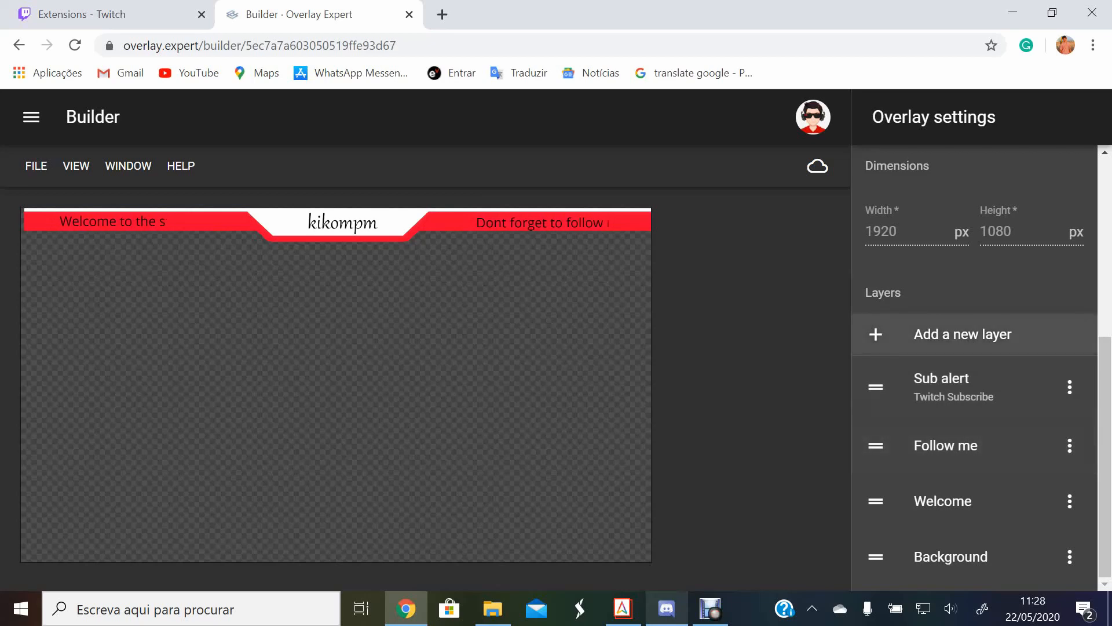
{"action": "left_click", "coordinate": [961, 335]}
{"action": "scroll", "coordinate": [973, 376], "scroll_direction": "down", "scroll_amount": 2}
{"action": "scroll", "coordinate": [974, 376], "scroll_direction": "up", "scroll_amount": 1}
{"action": "triple_click", "coordinate": [898, 214]}
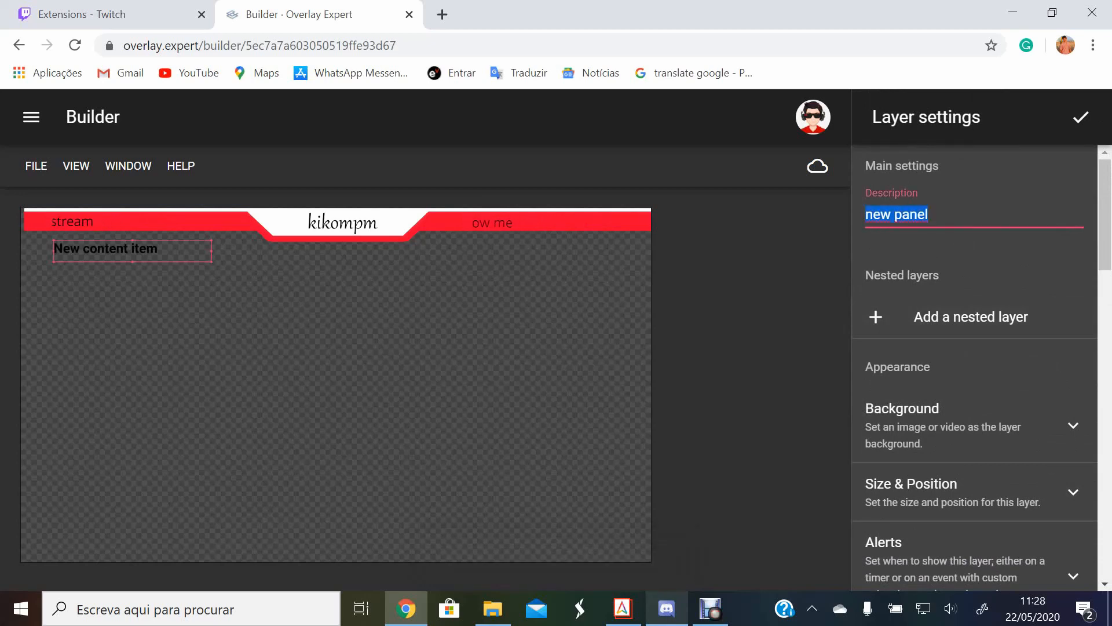
{"action": "key", "text": "BackSpace"}
{"action": "type", "text": "BRB"}
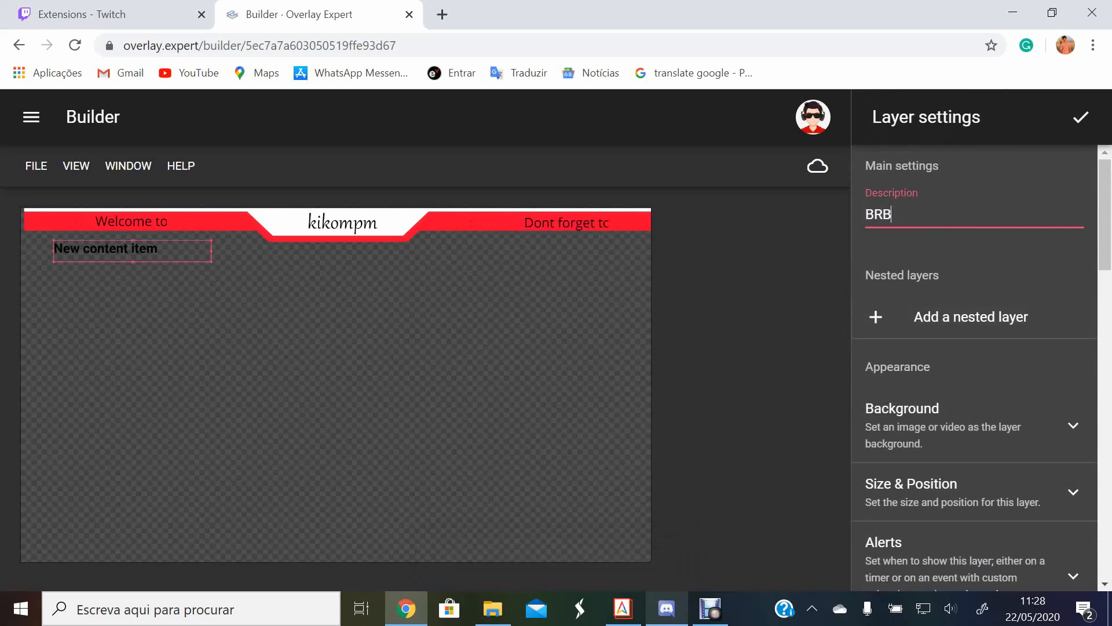
- Set the BRb.png image as the BRB layer's background
{"action": "left_click", "coordinate": [962, 426]}
{"action": "scroll", "coordinate": [962, 426], "scroll_direction": "down", "scroll_amount": 1}
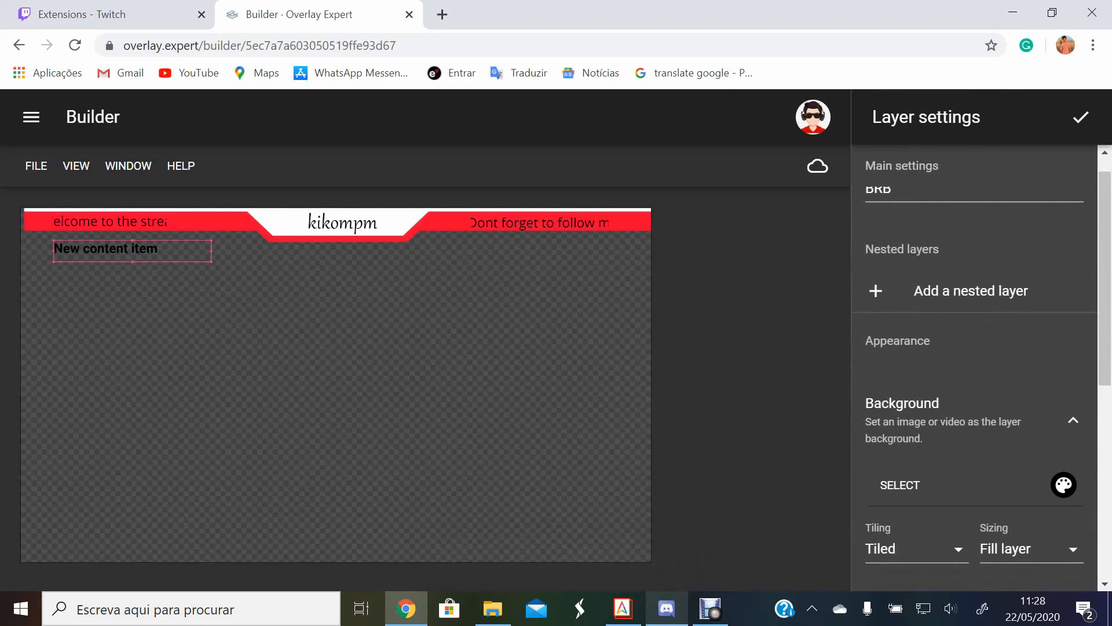
{"action": "left_click", "coordinate": [899, 424]}
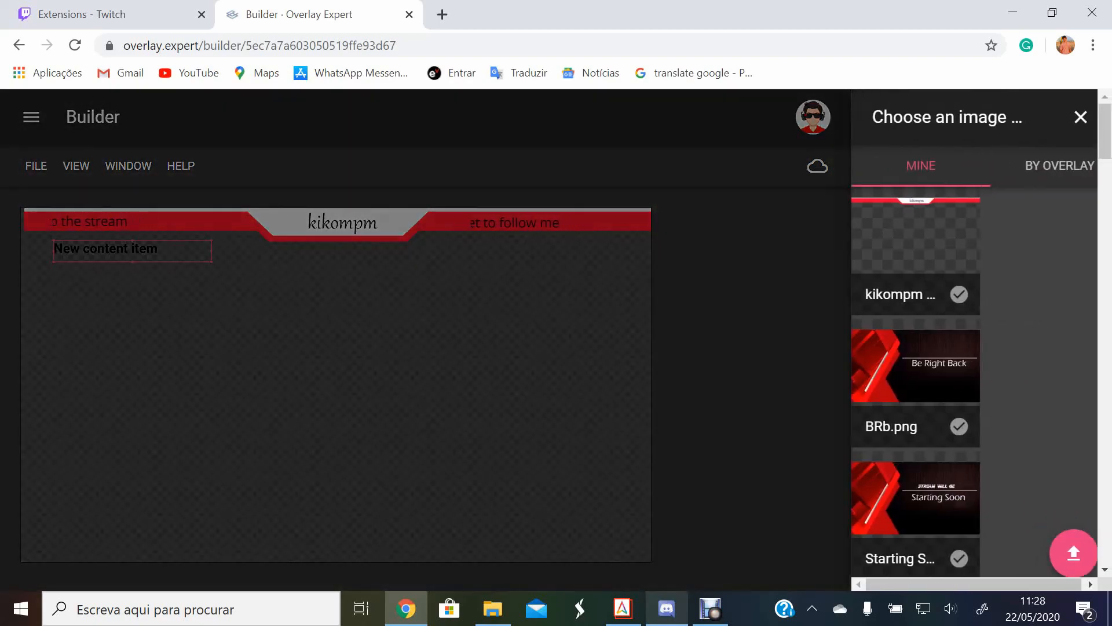
{"action": "left_click", "coordinate": [960, 426]}
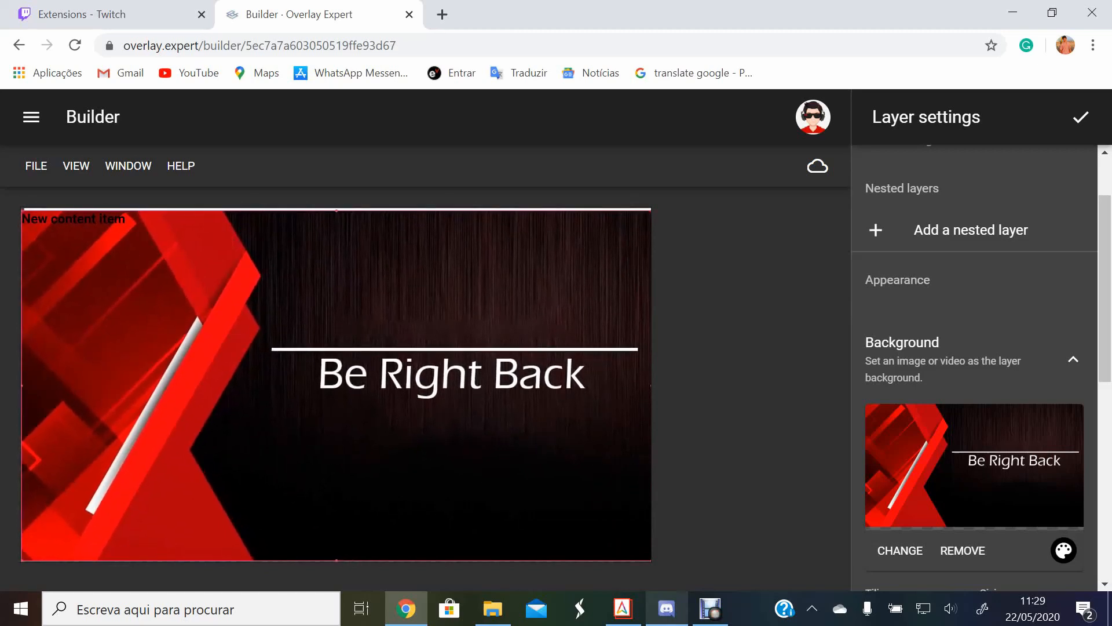
- Clear the default text from the BRB layer's text group in its free-form content
{"action": "scroll", "coordinate": [974, 358], "scroll_direction": "down", "scroll_amount": 5}
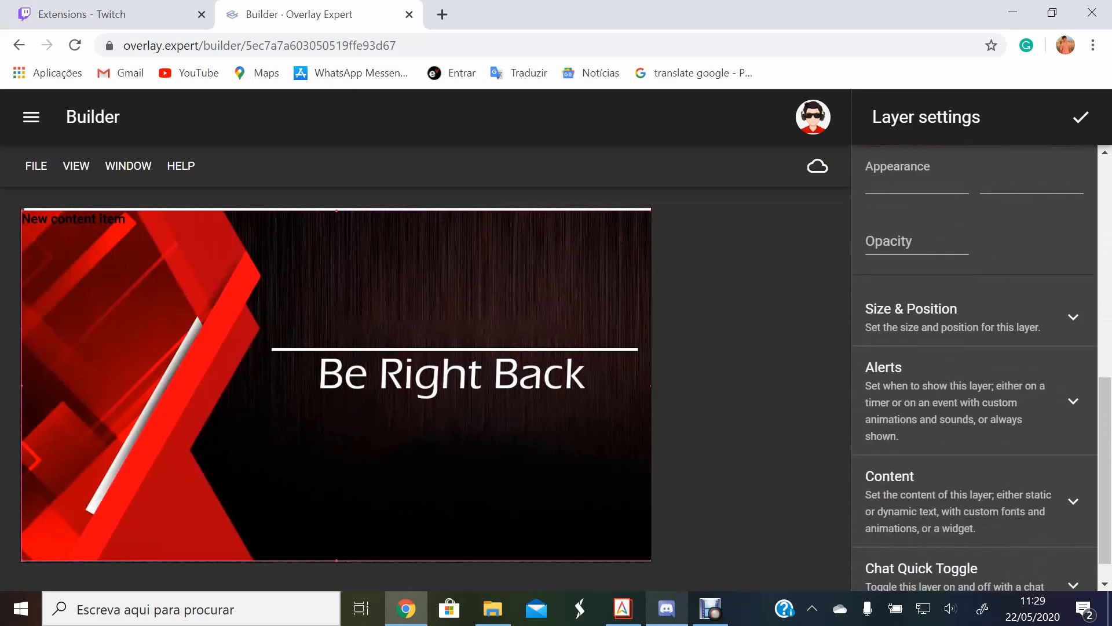
{"action": "left_click", "coordinate": [974, 401]}
{"action": "left_click", "coordinate": [974, 289]}
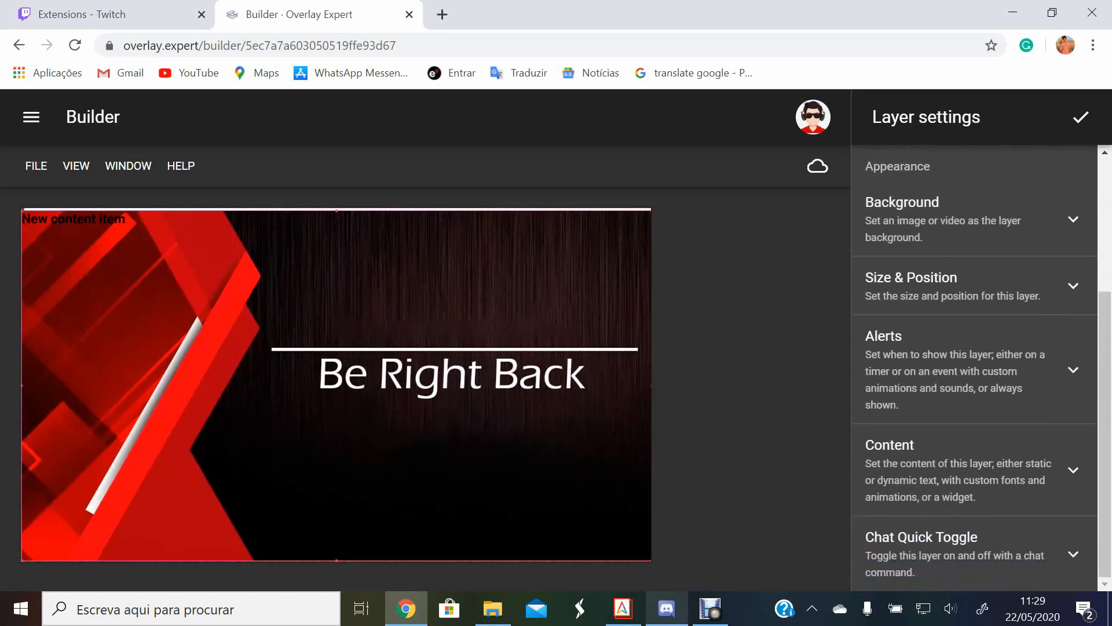
{"action": "left_click", "coordinate": [974, 470]}
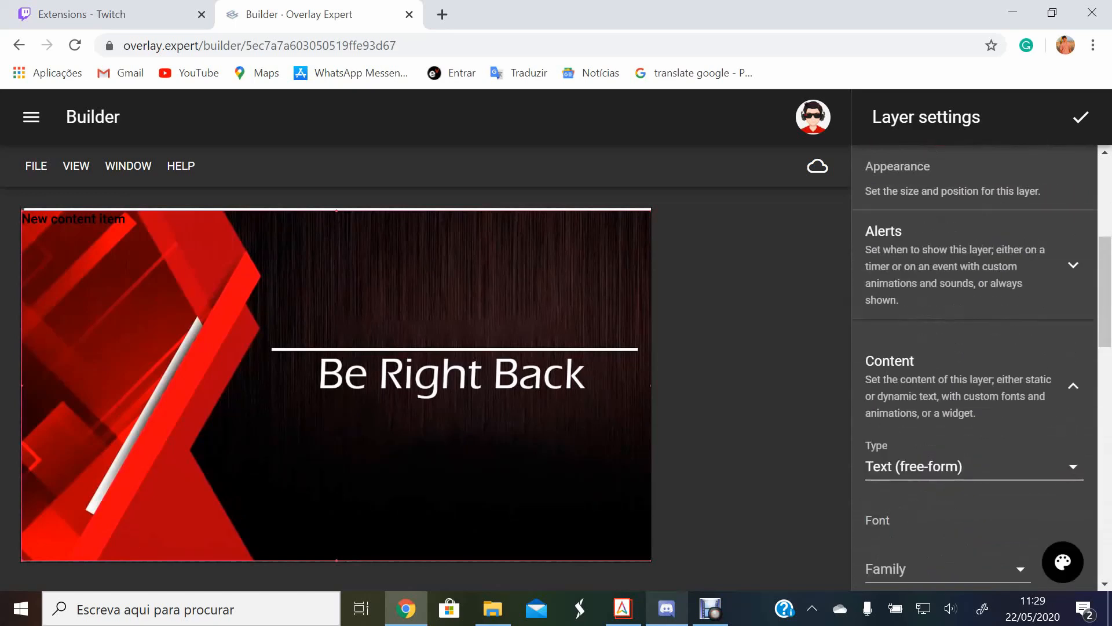
{"action": "scroll", "coordinate": [974, 371], "scroll_direction": "down", "scroll_amount": 10}
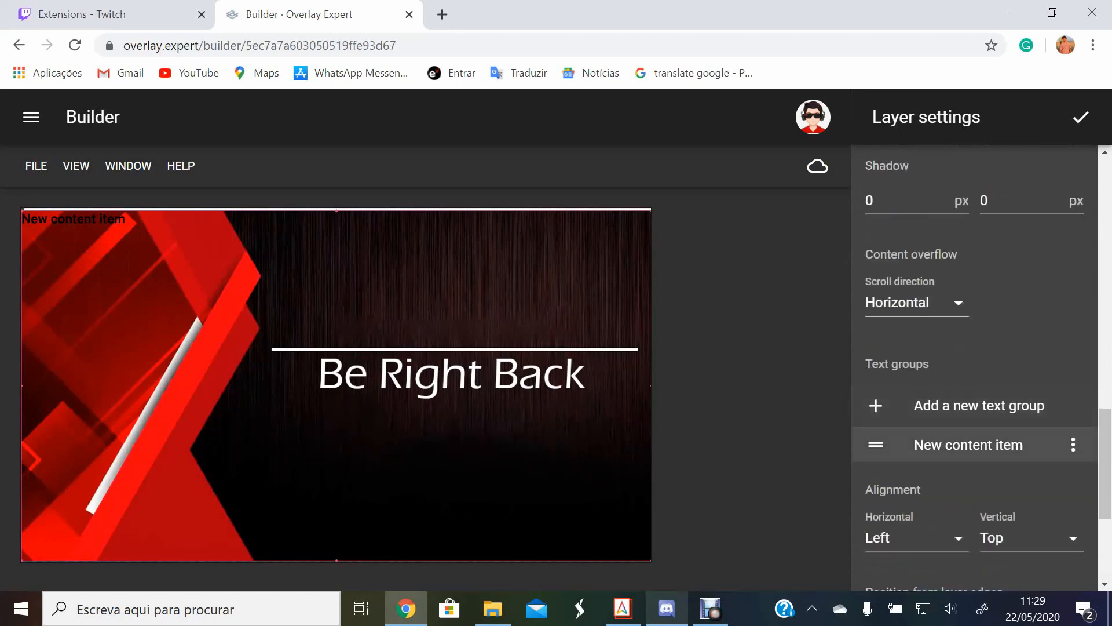
{"action": "left_click", "coordinate": [968, 444]}
{"action": "left_click", "coordinate": [979, 214]}
{"action": "key", "text": "ctrl+a"}
{"action": "key", "text": "BackSpace"}
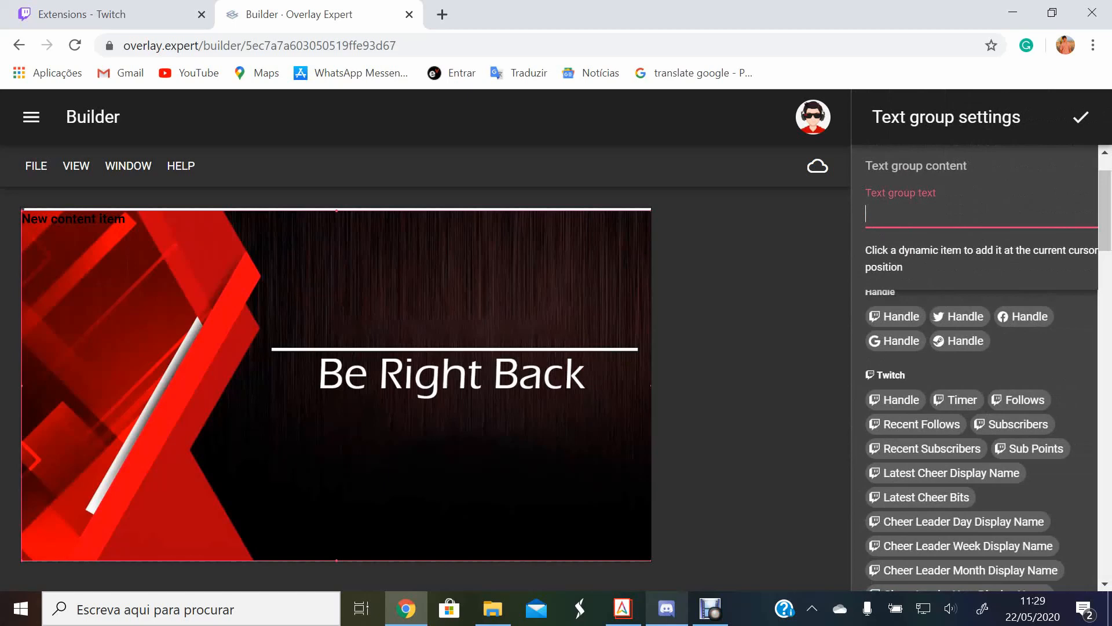
{"action": "left_click", "coordinate": [1081, 117]}
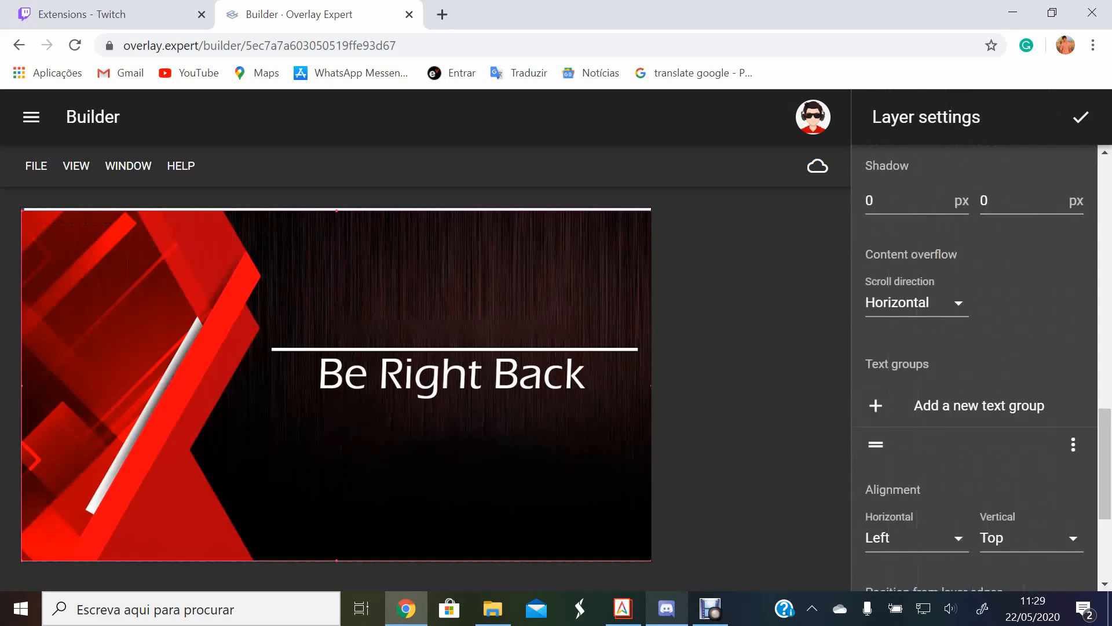
- Configure the BRB layer's Chat Quick Toggle for Twitch with toggle message !onbrb and toggle off message !offbrb, and finish the layer's settings
{"action": "scroll", "coordinate": [1037, 232], "scroll_direction": "down", "scroll_amount": 4}
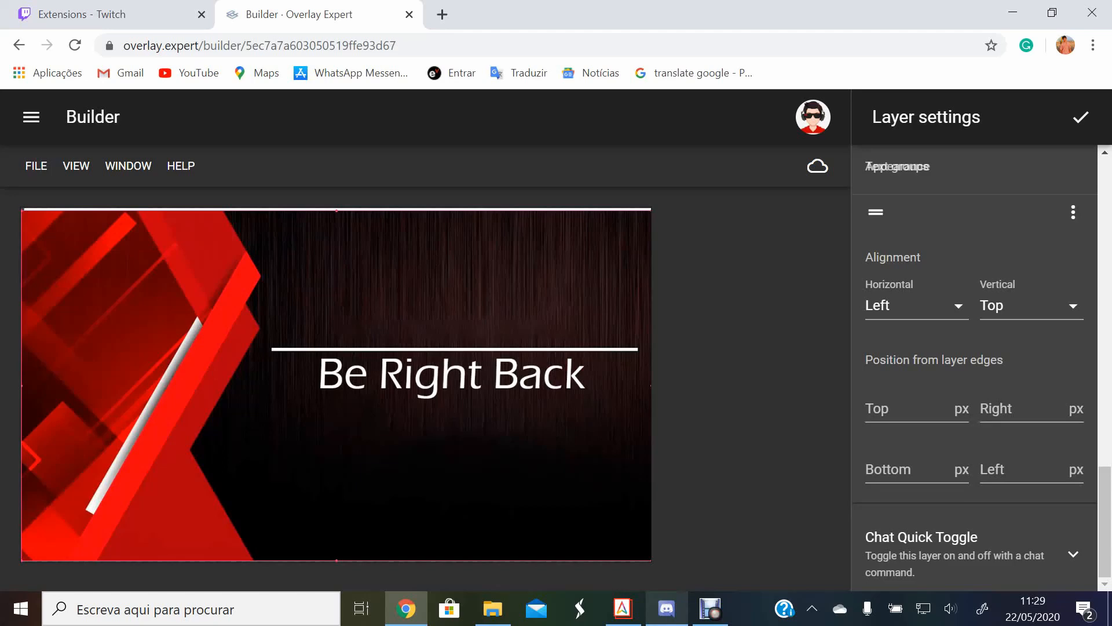
{"action": "left_click", "coordinate": [973, 560]}
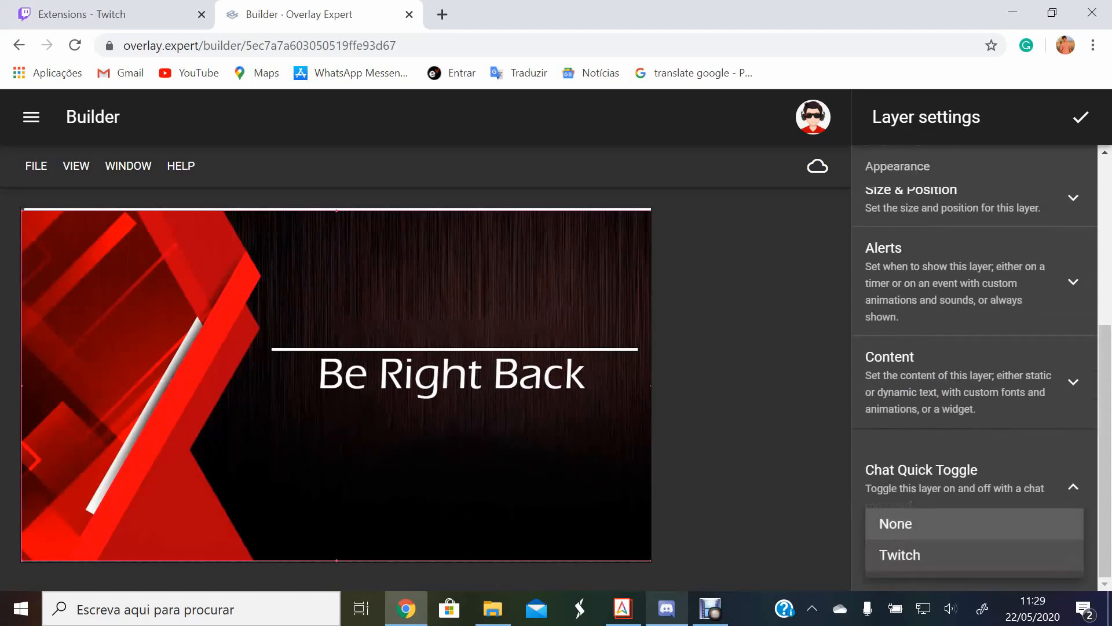
{"action": "left_click", "coordinate": [904, 554]}
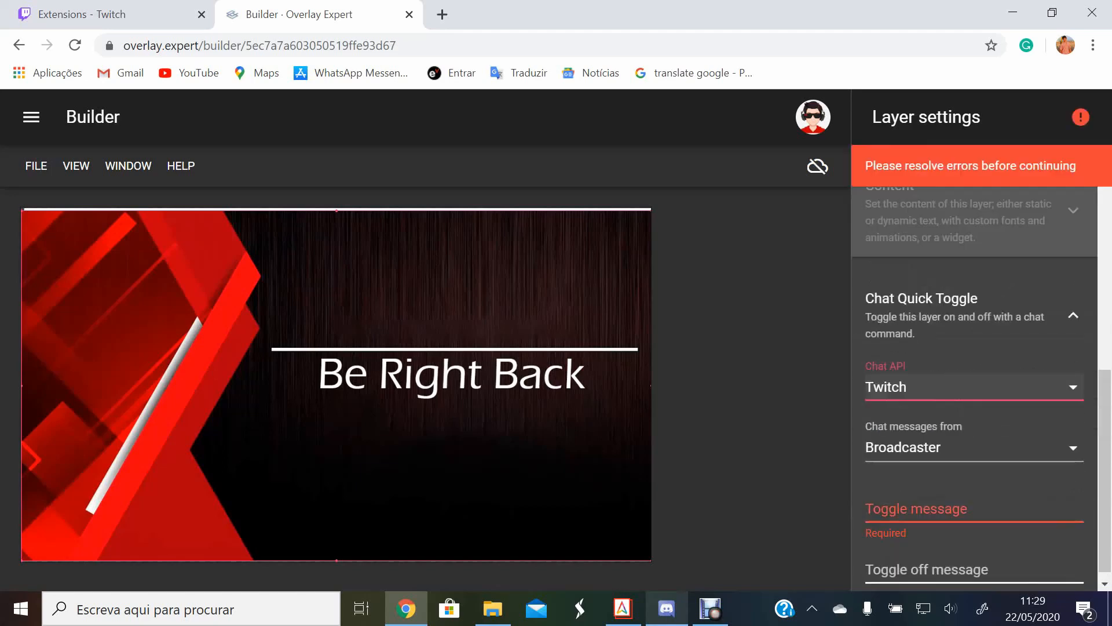
{"action": "left_click", "coordinate": [950, 570]}
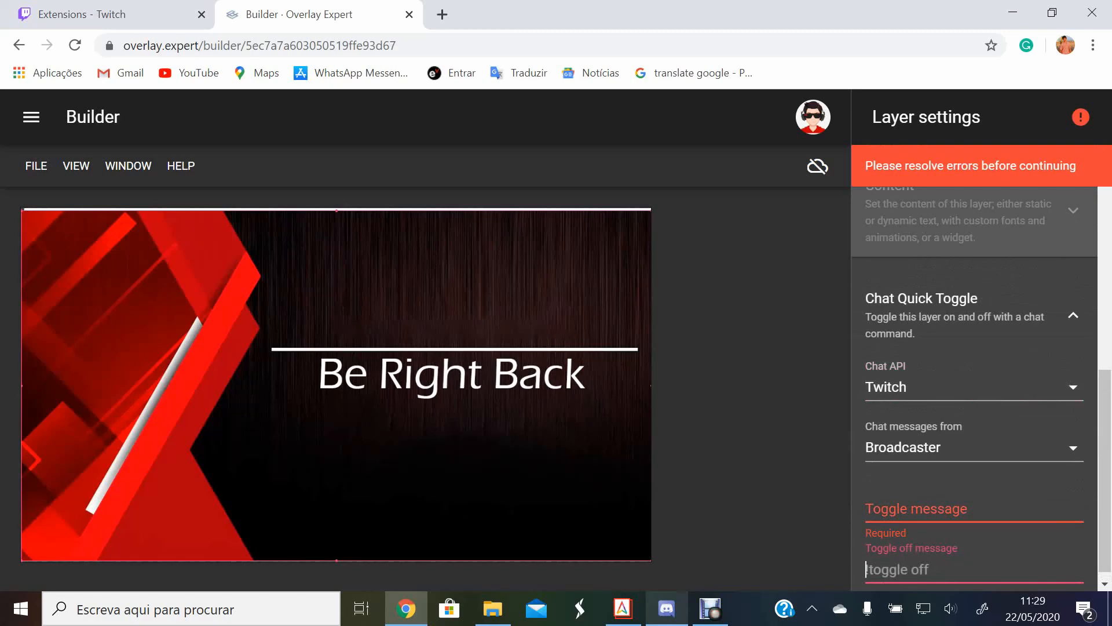
{"action": "left_click", "coordinate": [916, 508]}
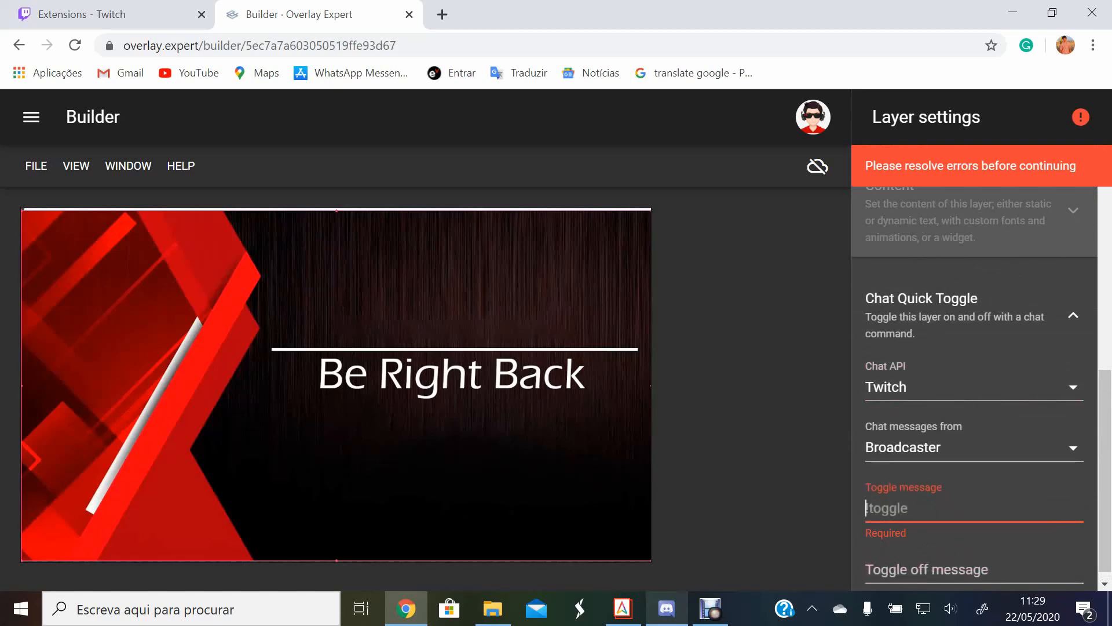
{"action": "type", "text": "!onbrb"}
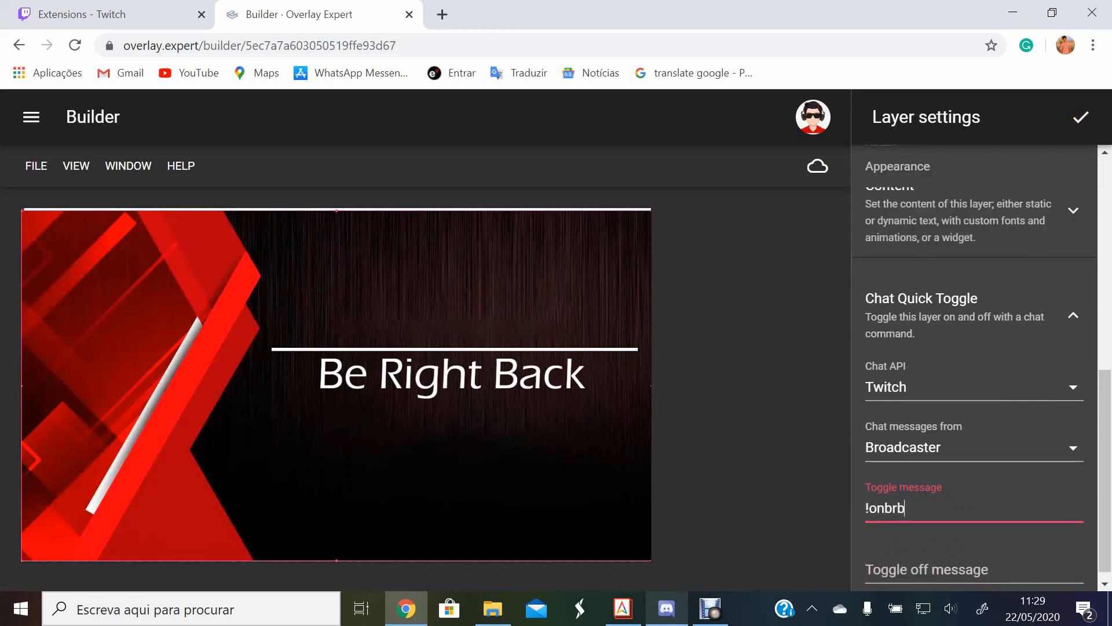
{"action": "left_click", "coordinate": [927, 569]}
{"action": "type", "text": "!offbrb"}
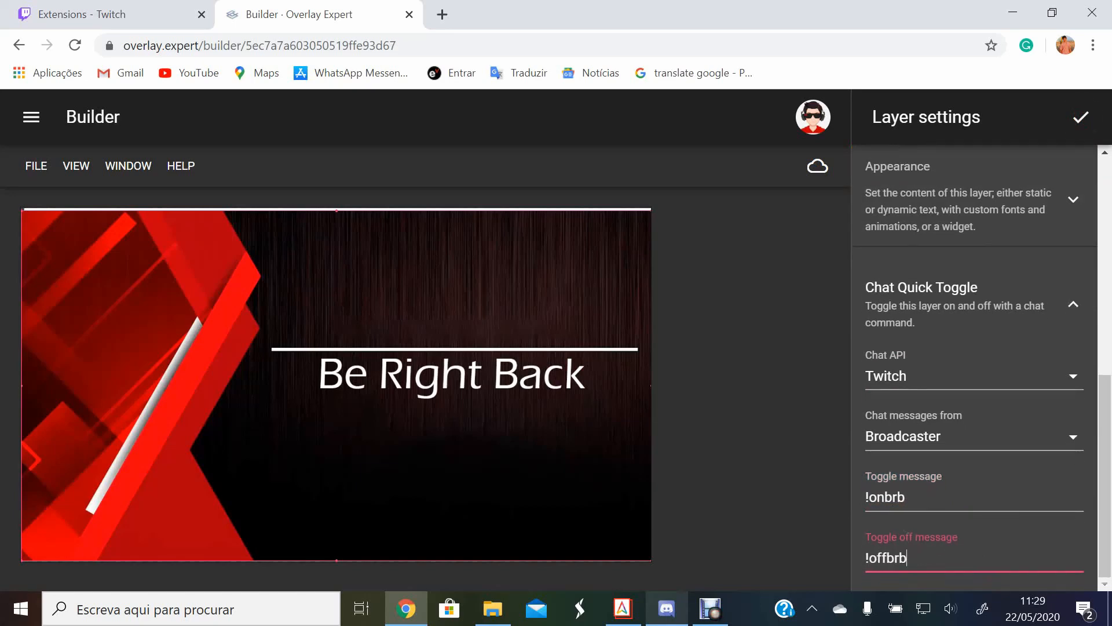
{"action": "left_click", "coordinate": [1081, 117]}
- Open the streamer's own Twitch channel page in a new browser tab
{"action": "left_click", "coordinate": [93, 14]}
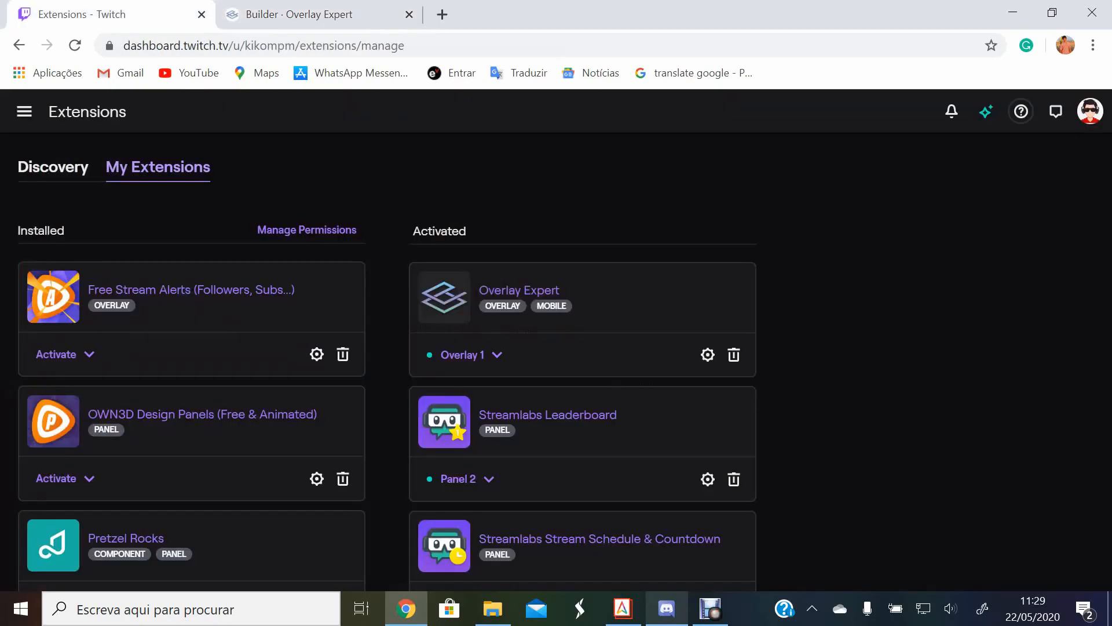
{"action": "key", "text": "ctrl+t"}
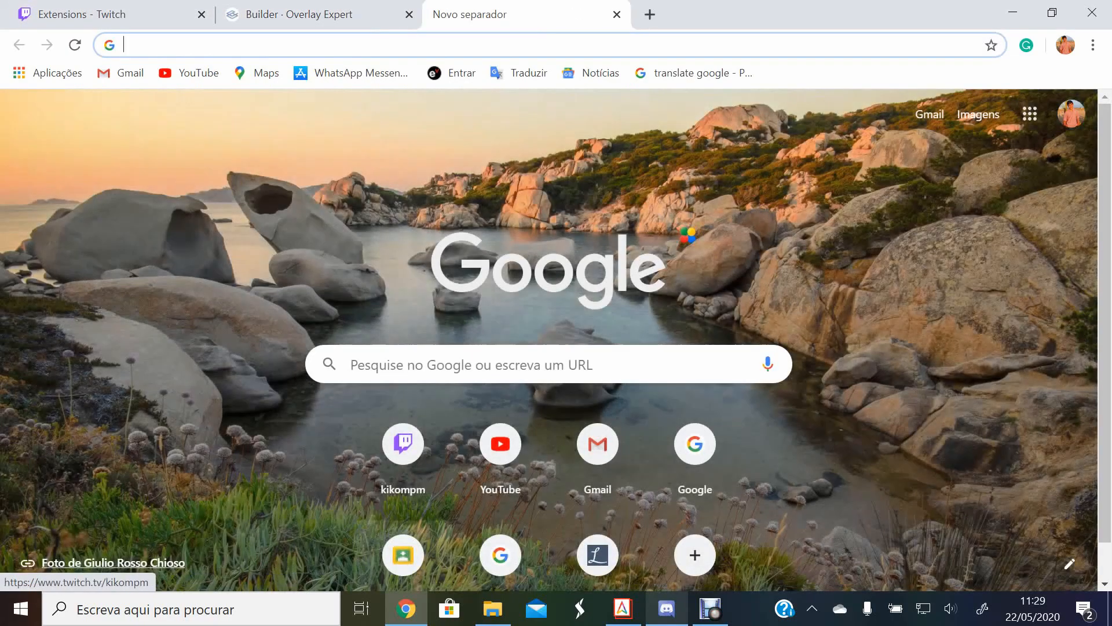
{"action": "left_click", "coordinate": [298, 14]}
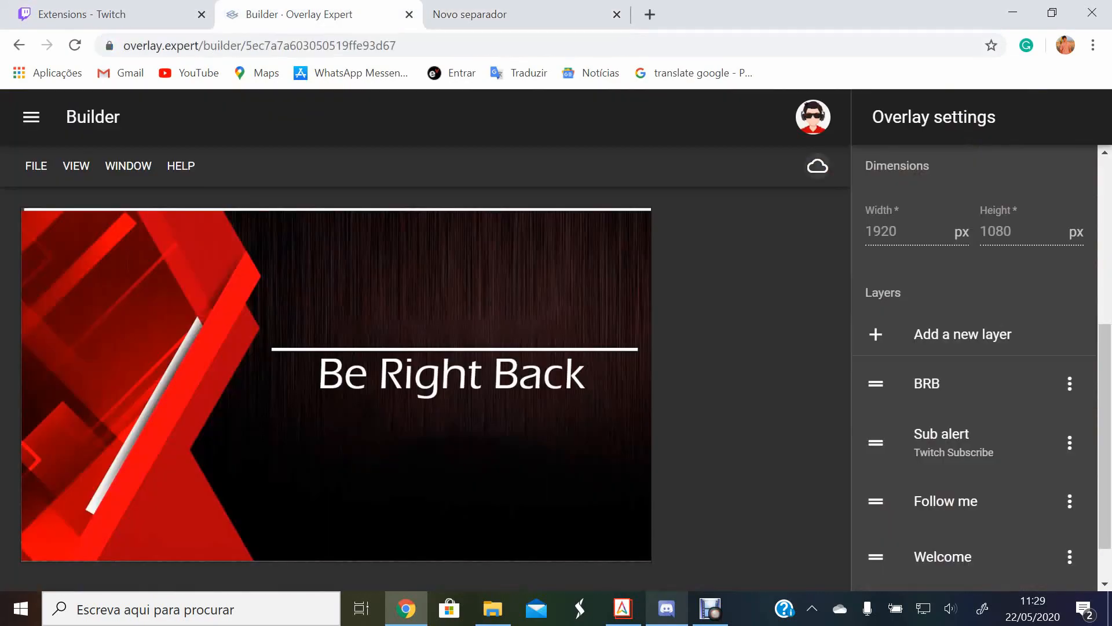
{"action": "left_click", "coordinate": [470, 14]}
{"action": "left_click", "coordinate": [403, 452]}
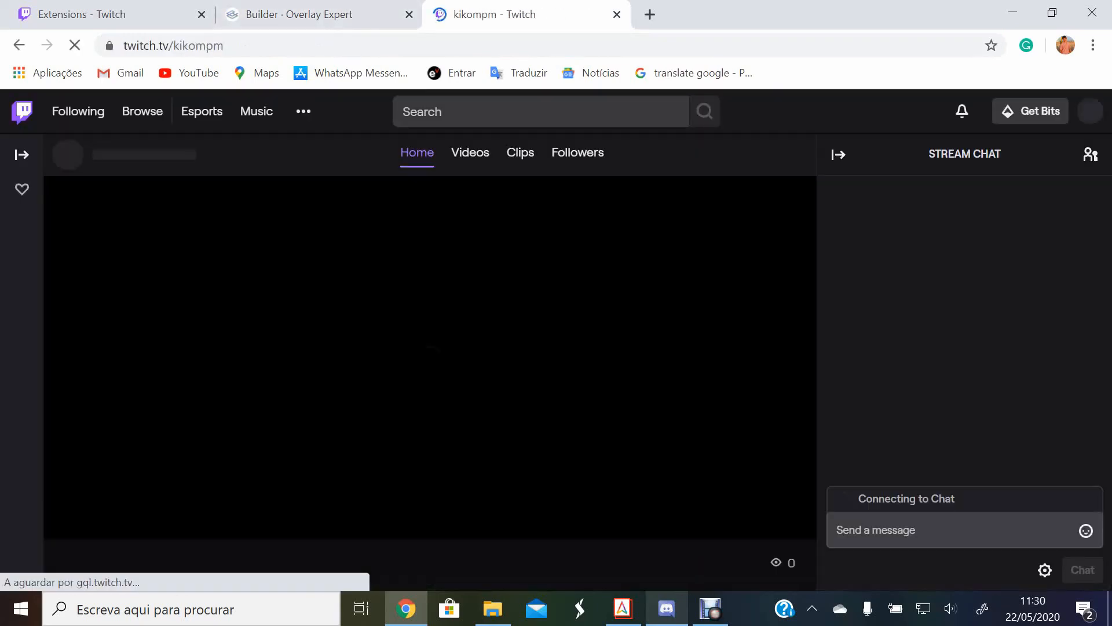
- Send the !onbrb command in the channel's stream chat
{"action": "left_click", "coordinate": [944, 530]}
{"action": "type", "text": "1"}
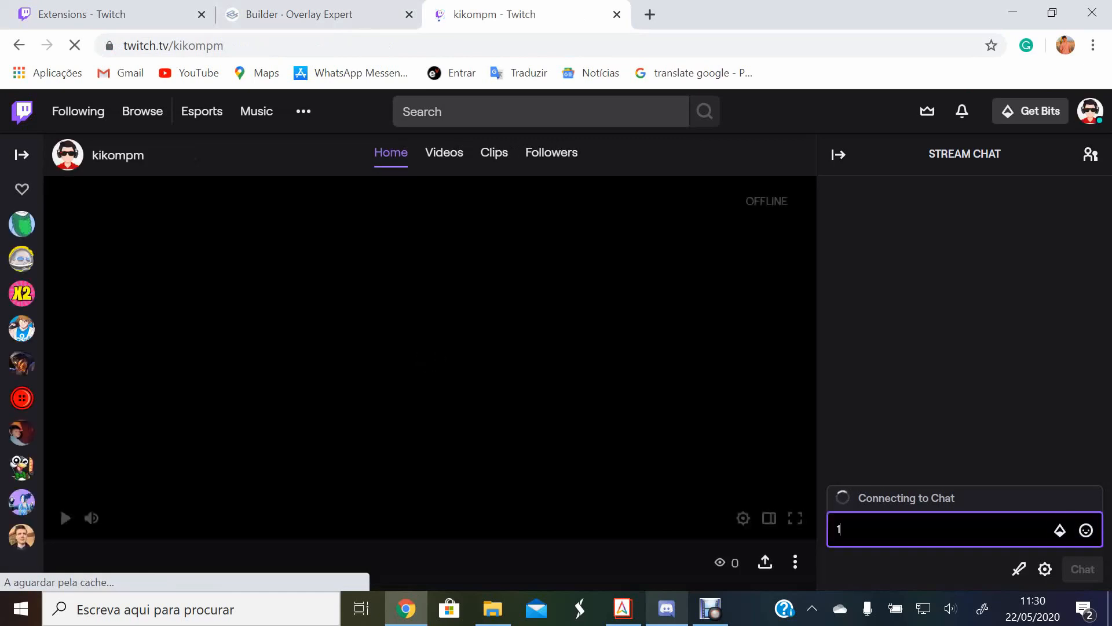
{"action": "type", "text": "o"}
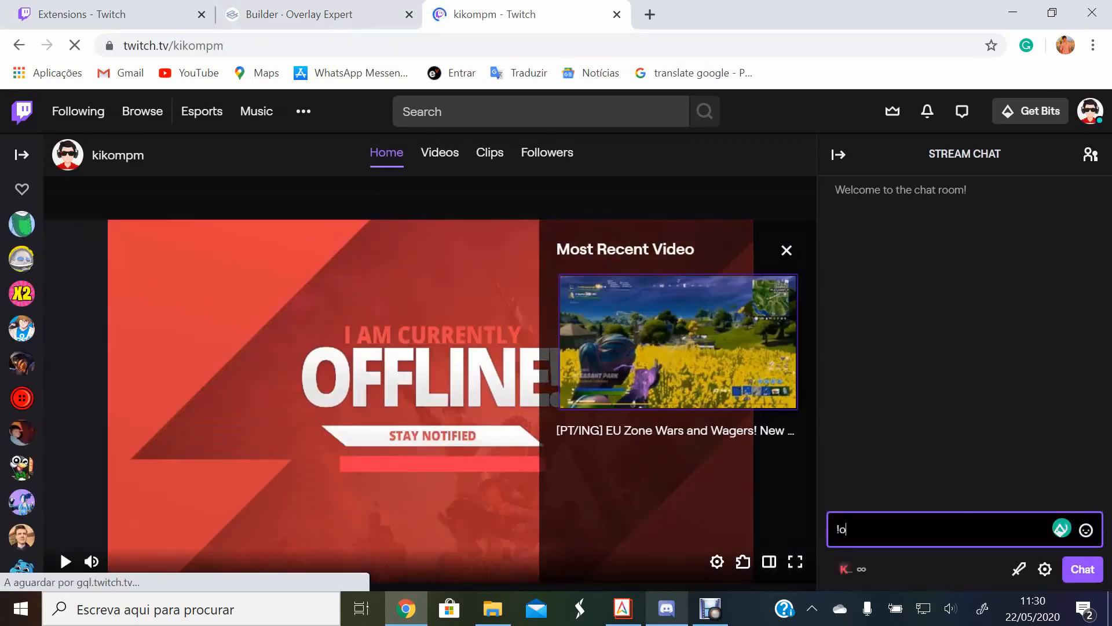
{"action": "type", "text": "nbot"}
{"action": "key", "text": "Return"}
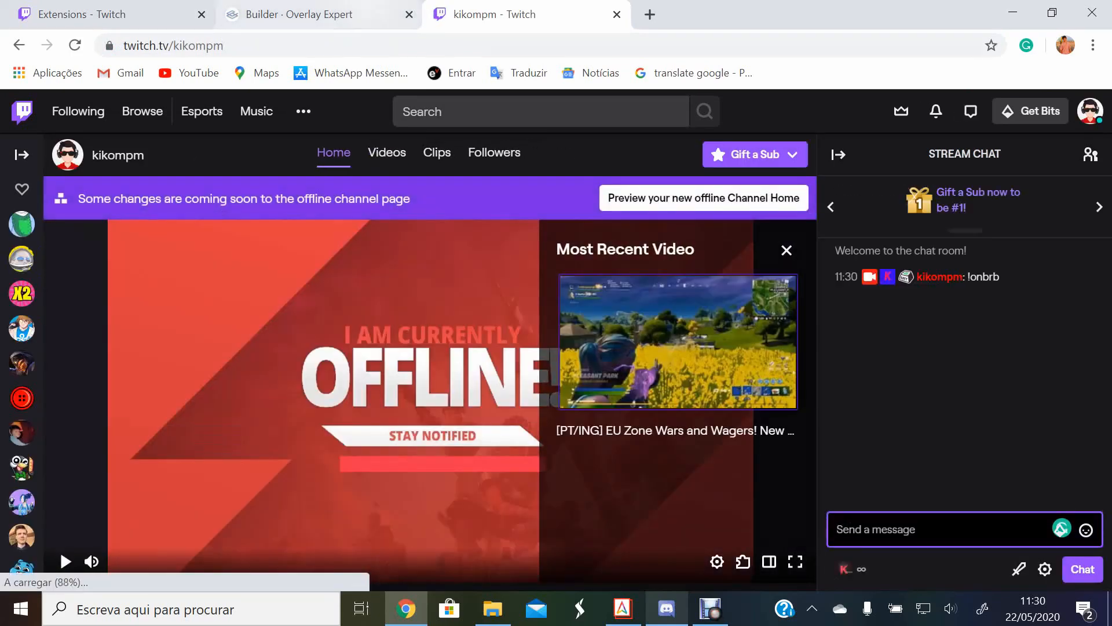
- Return to the overlay builder and hide the BRB layer
{"action": "key", "text": "ctrl+shift+Tab"}
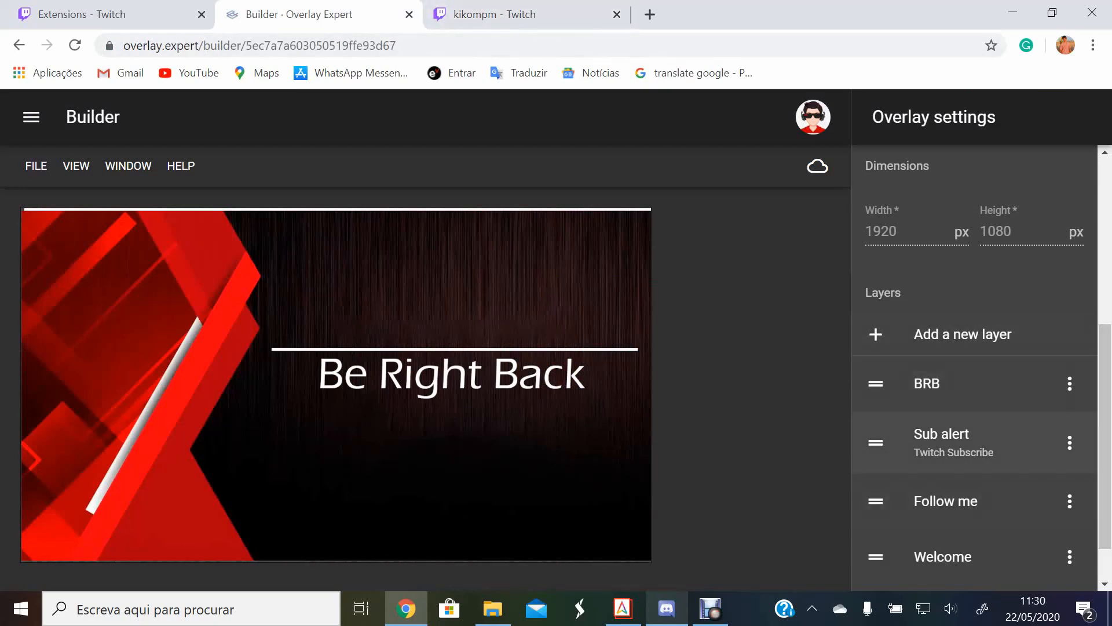
{"action": "scroll", "coordinate": [973, 445], "scroll_direction": "down", "scroll_amount": 1}
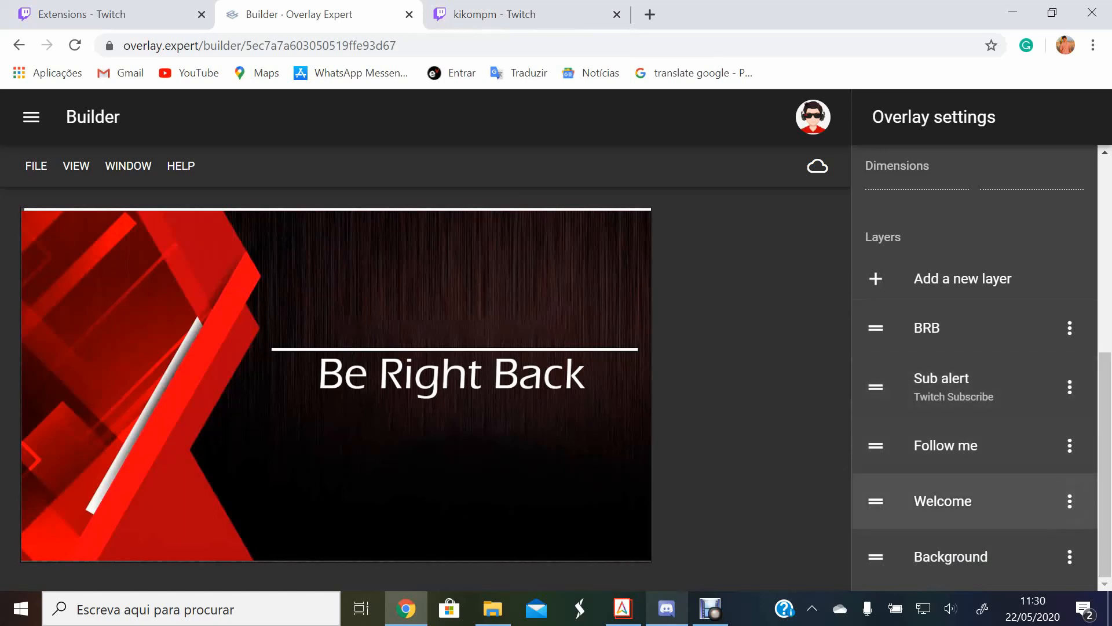
{"action": "left_click", "coordinate": [1070, 328]}
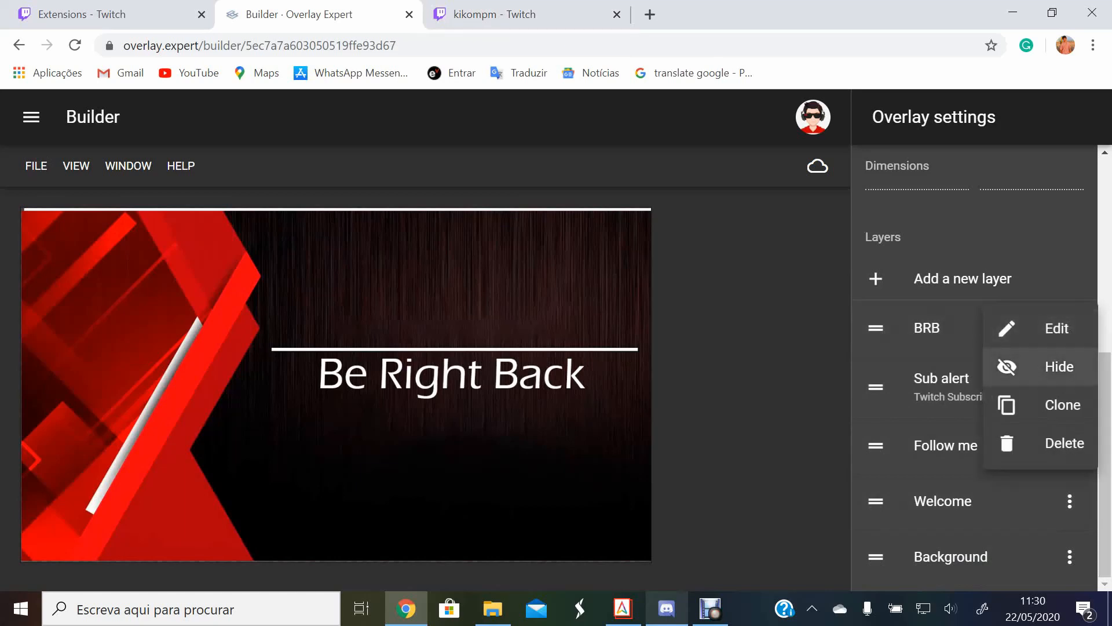
{"action": "left_click", "coordinate": [1060, 366]}
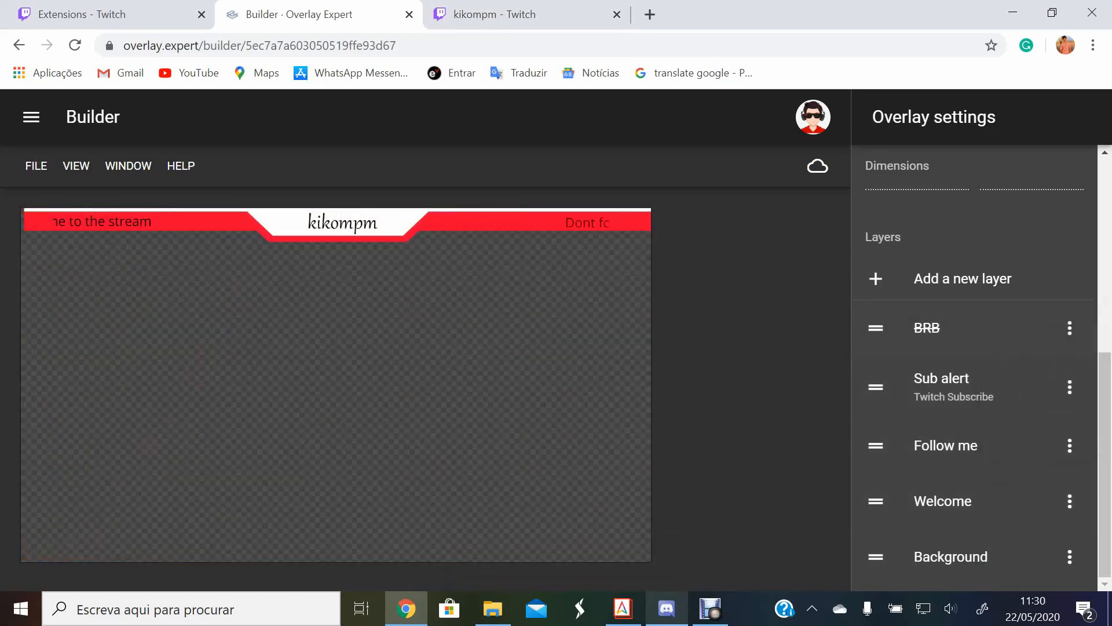
- Add another new layer to the overlay and set its description to "Follow number"
{"action": "left_click", "coordinate": [962, 279]}
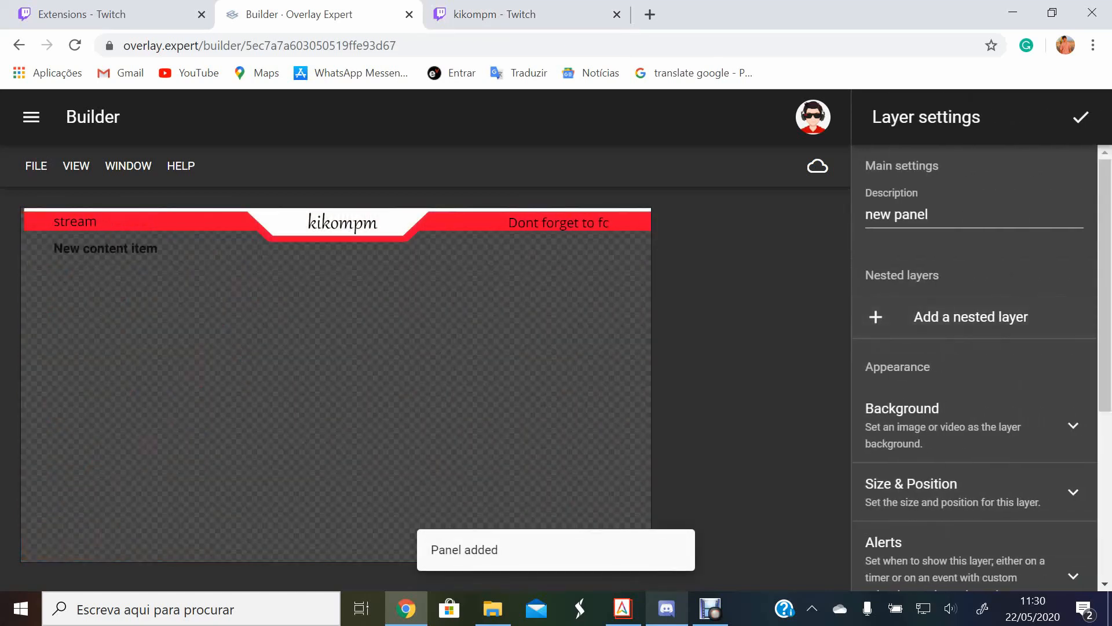
{"action": "left_click", "coordinate": [927, 214]}
{"action": "key", "text": "ctrl+a"}
{"action": "key", "text": "BackSpace"}
{"action": "type", "text": "Foll"}
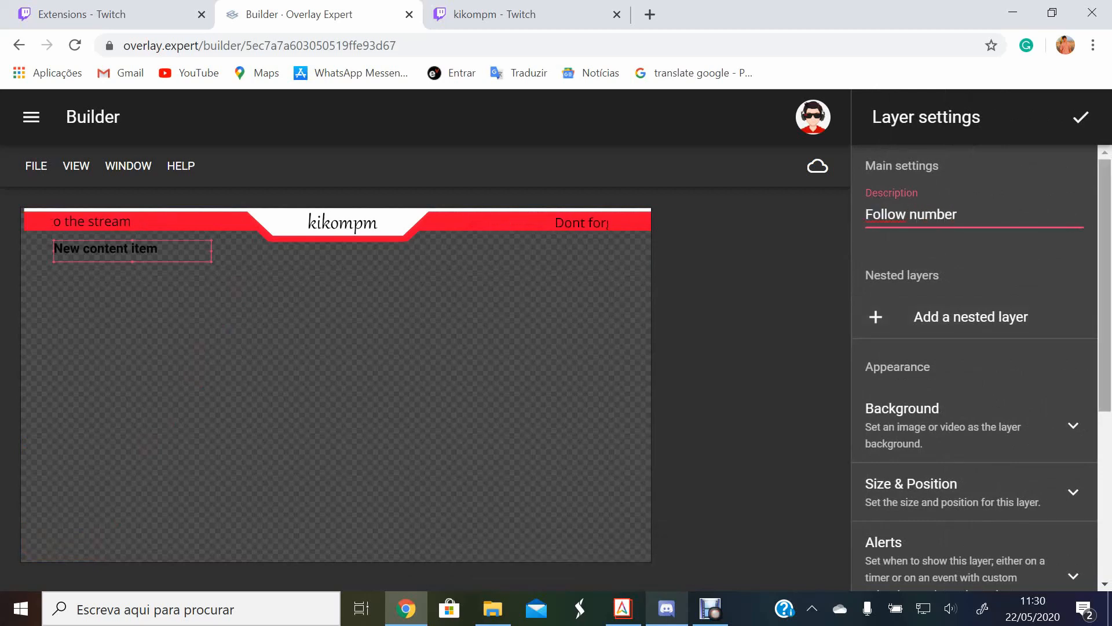
- Enlarge the Follow number layer to about twice its height and move it to the bottom centre of the overlay canvas
{"action": "scroll", "coordinate": [973, 371], "scroll_direction": "down", "scroll_amount": 1}
{"action": "left_click", "coordinate": [985, 342]}
{"action": "left_click", "coordinate": [984, 344]}
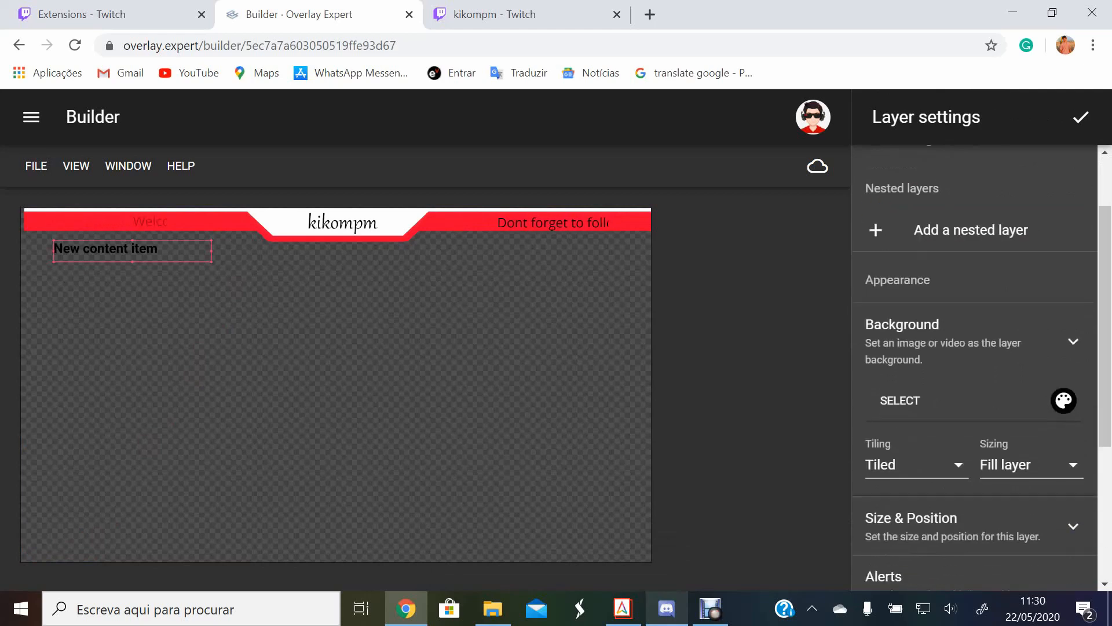
{"action": "scroll", "coordinate": [973, 371], "scroll_direction": "down", "scroll_amount": 1}
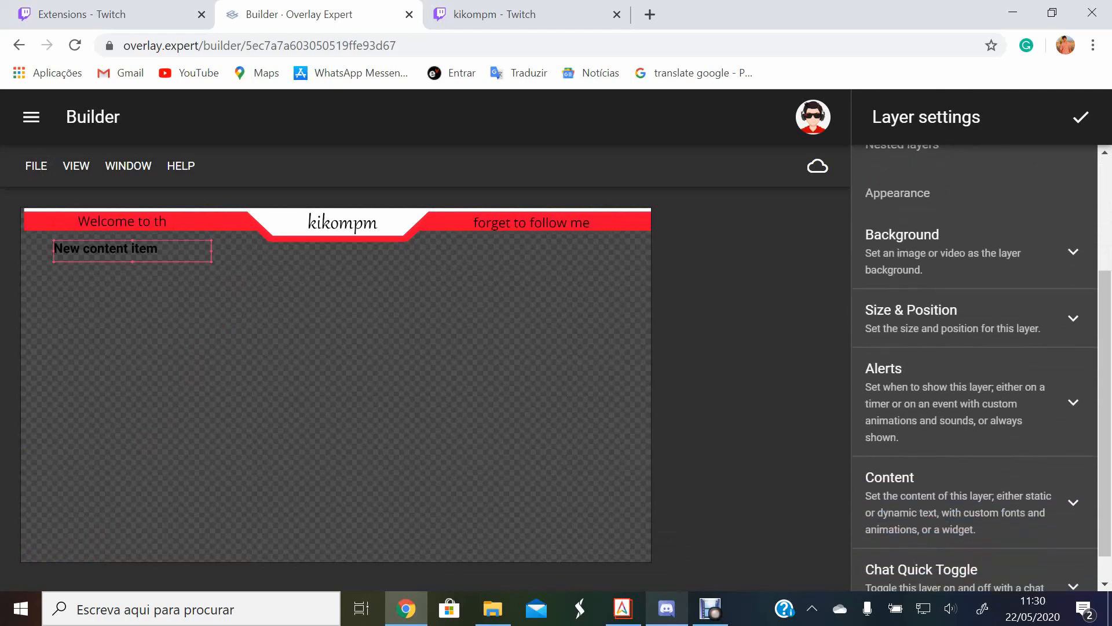
{"action": "left_click_drag", "start_coordinate": [212, 262], "coordinate": [215, 288]}
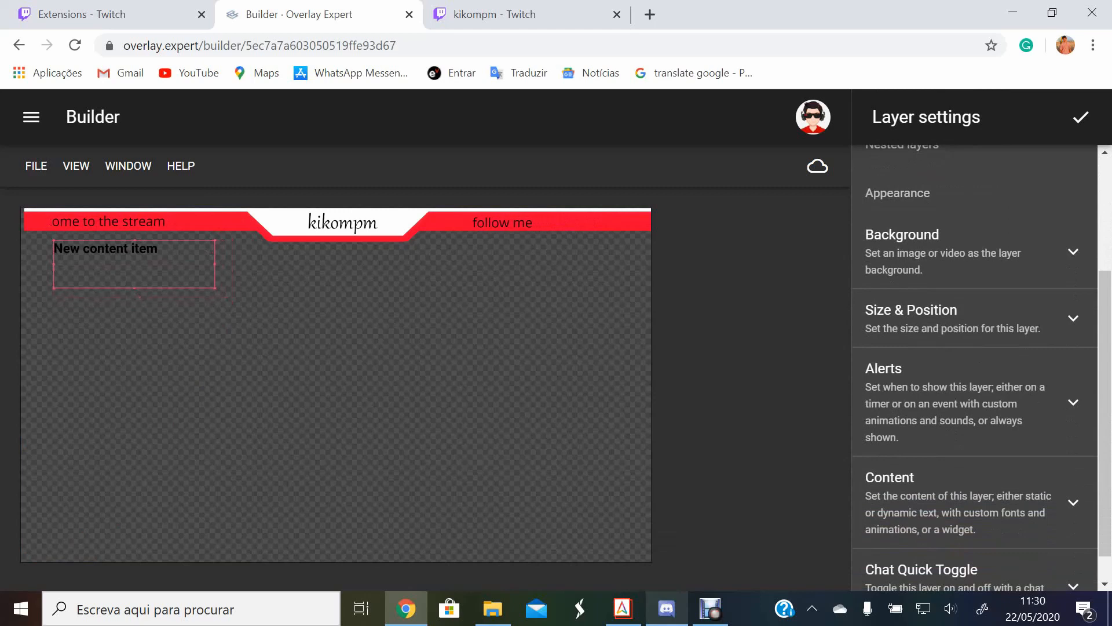
{"action": "left_click_drag", "start_coordinate": [133, 264], "coordinate": [328, 521]}
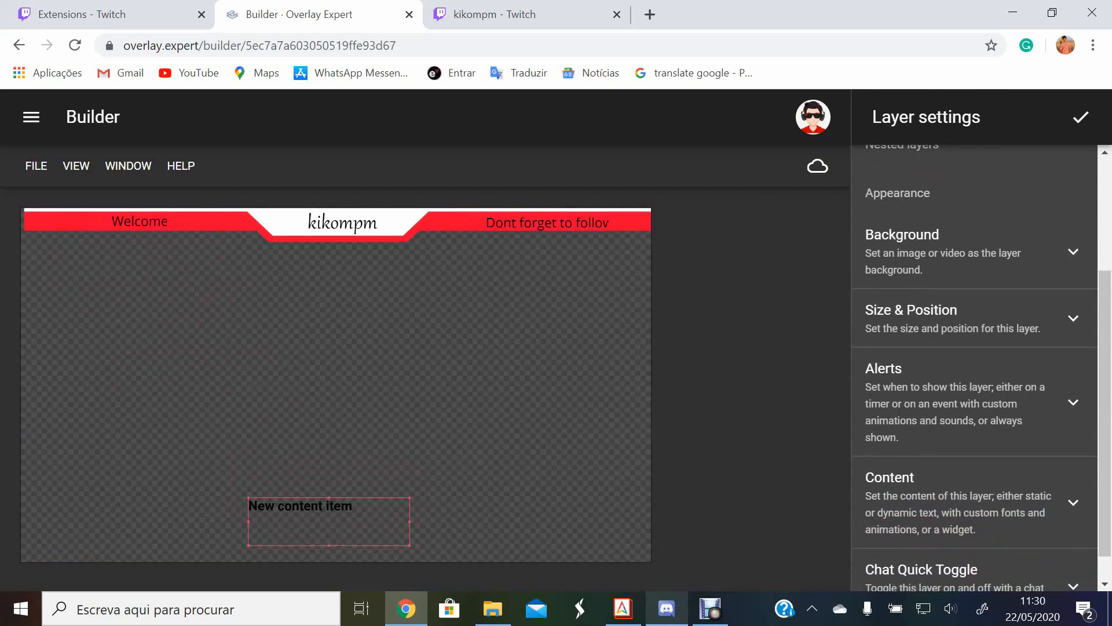
- Set the Follow number layer's content font family to Open Sans
{"action": "scroll", "coordinate": [975, 367], "scroll_direction": "down", "scroll_amount": 1}
{"action": "left_click", "coordinate": [959, 457]}
{"action": "scroll", "coordinate": [975, 368], "scroll_direction": "down", "scroll_amount": 4}
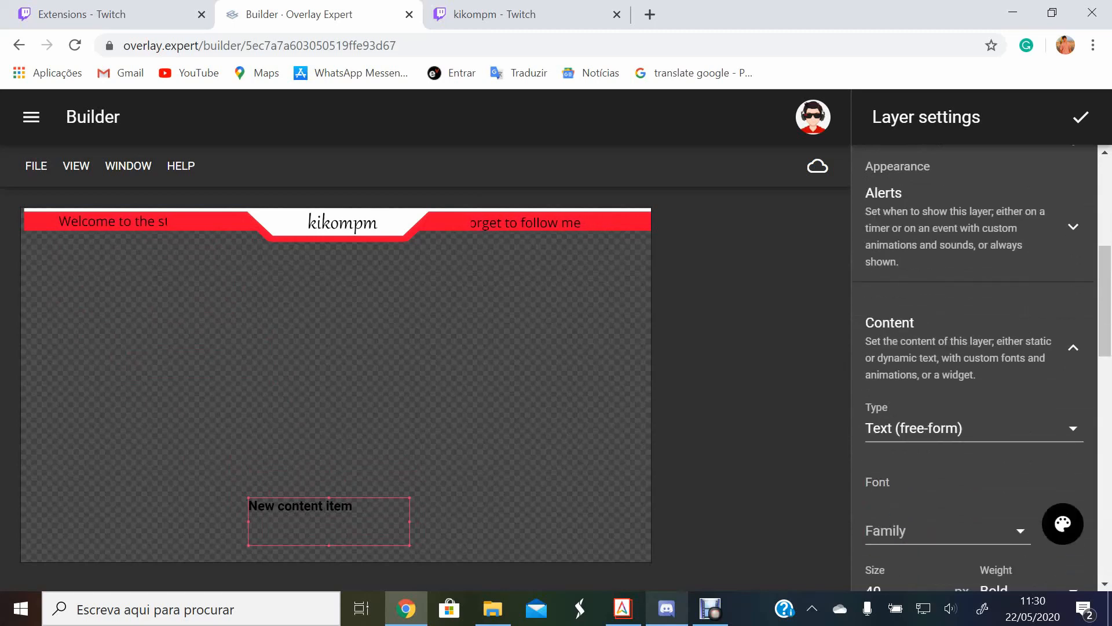
{"action": "left_click", "coordinate": [940, 413]}
{"action": "type", "text": "open"}
{"action": "left_click", "coordinate": [911, 453]}
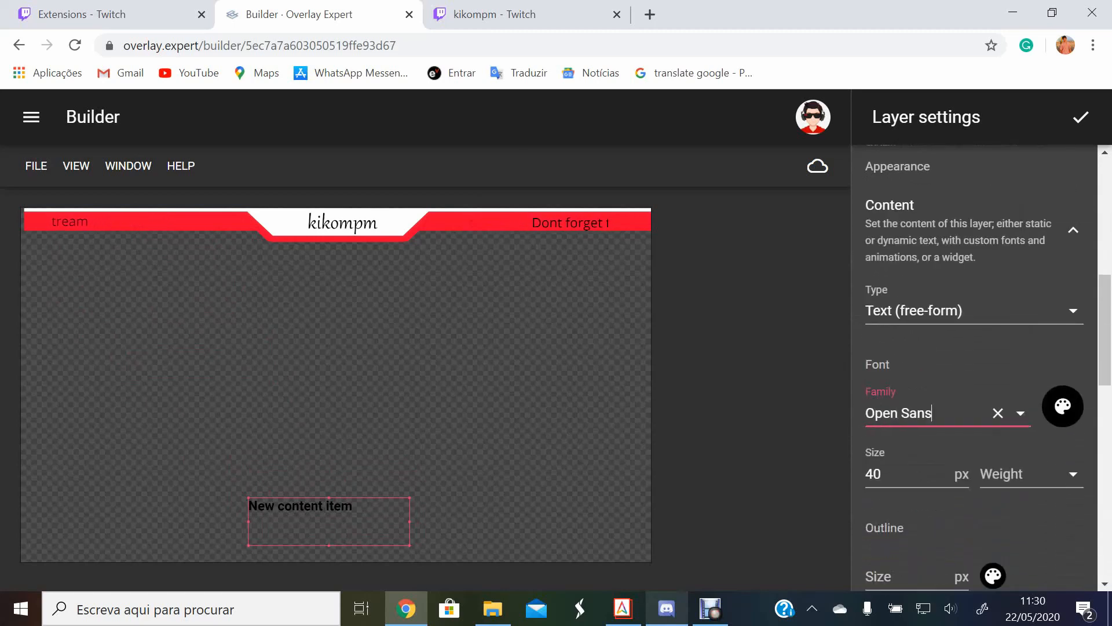
- Replace the Follow number layer's placeholder text with "Followers:" followed by the dynamic Twitch Follows item
{"action": "scroll", "coordinate": [912, 453], "scroll_direction": "down", "scroll_amount": 2}
{"action": "scroll", "coordinate": [979, 371], "scroll_direction": "down", "scroll_amount": 6}
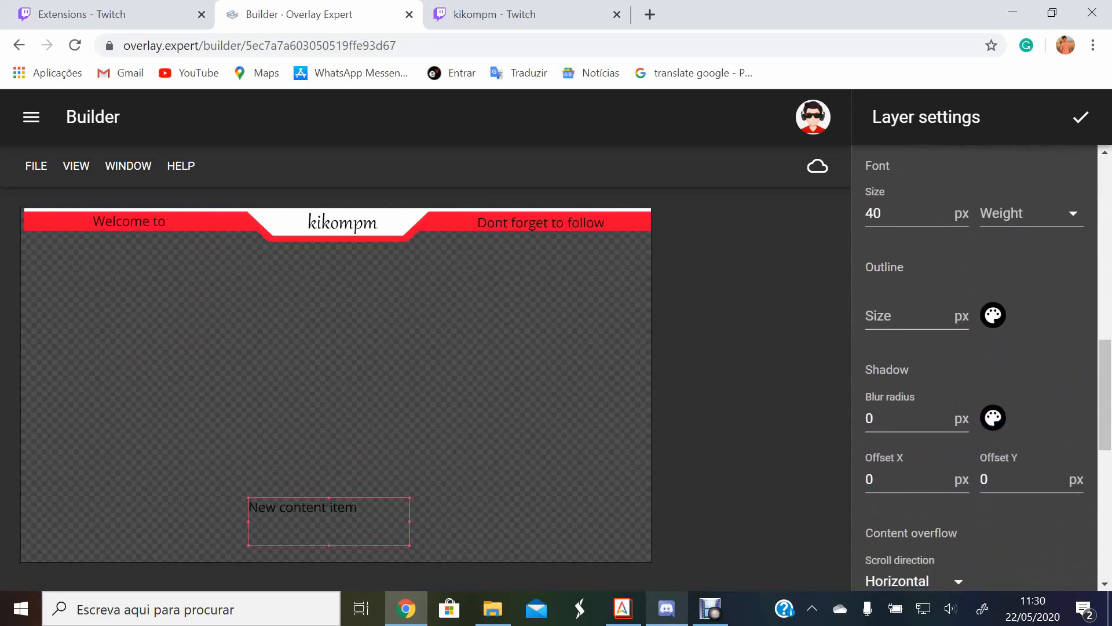
{"action": "left_click", "coordinate": [968, 462]}
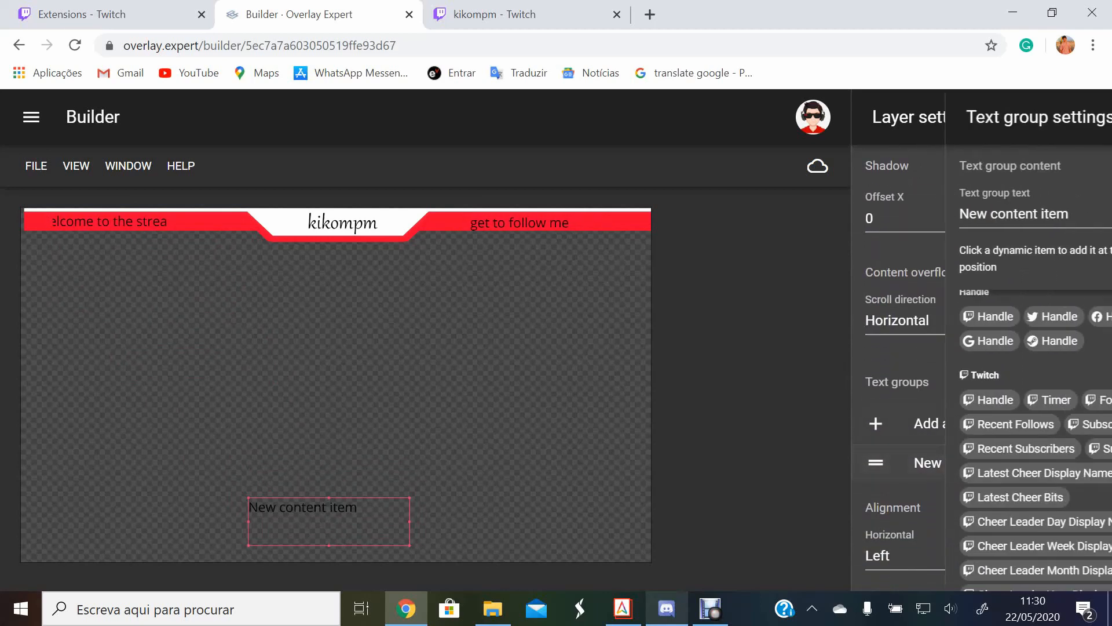
{"action": "triple_click", "coordinate": [920, 214]}
{"action": "key", "text": "BackSpace"}
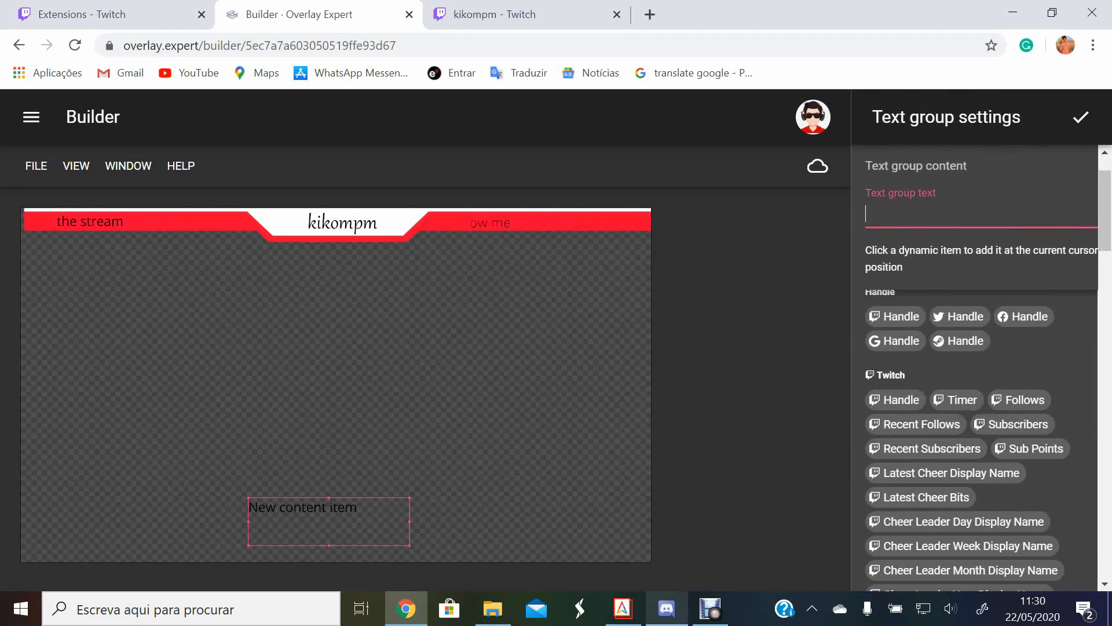
{"action": "type", "text": ":"}
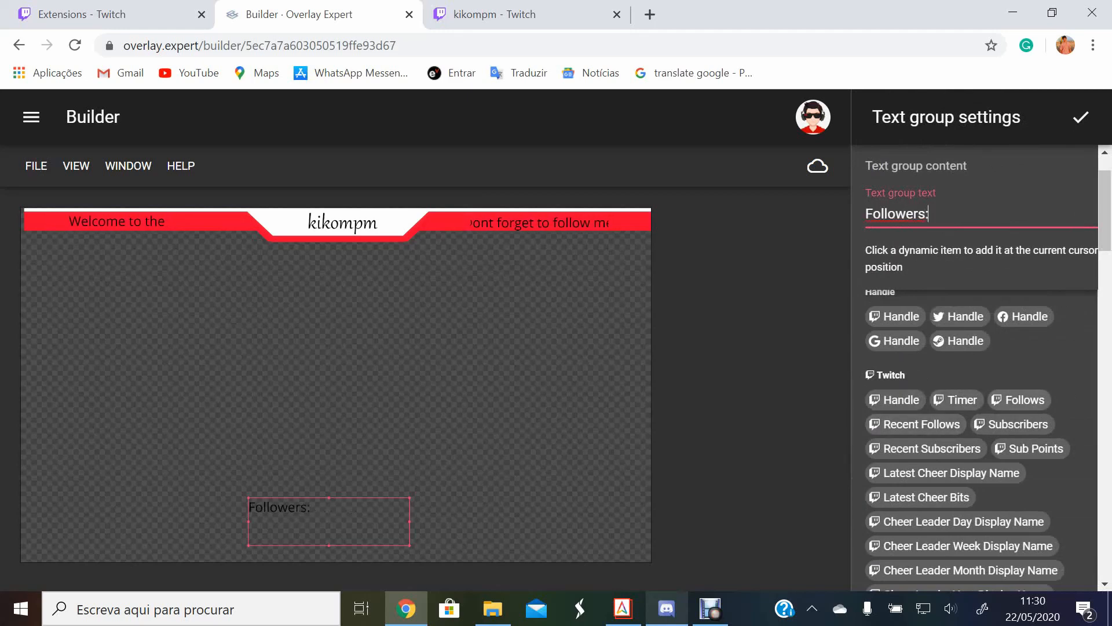
{"action": "left_click", "coordinate": [1019, 399]}
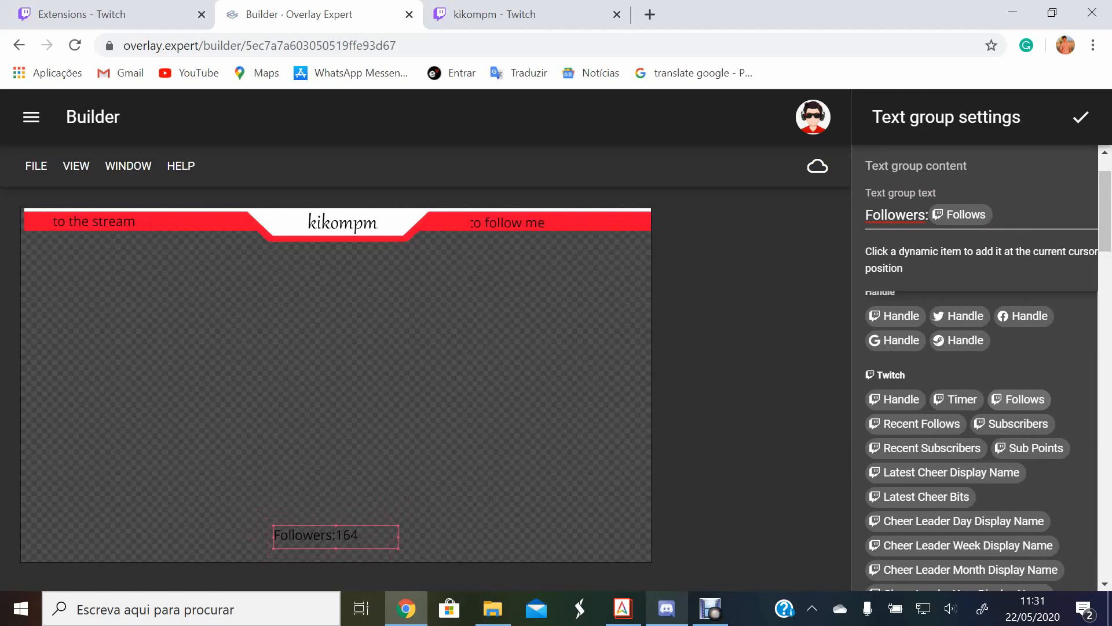
{"action": "scroll", "coordinate": [973, 441], "scroll_direction": "down", "scroll_amount": 2}
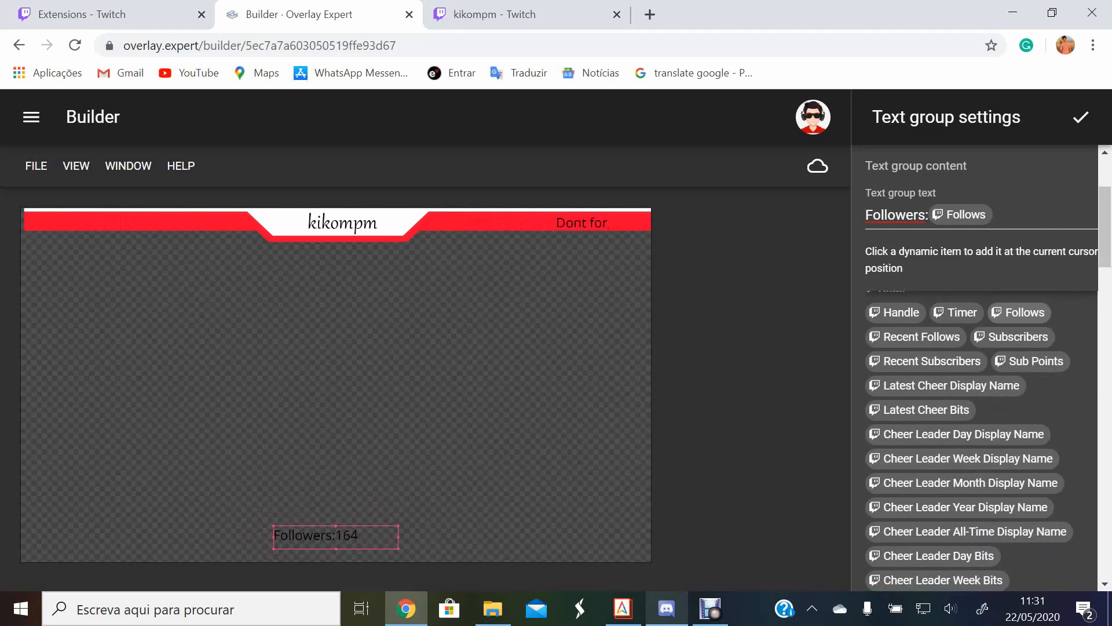
{"action": "left_click", "coordinate": [1081, 117]}
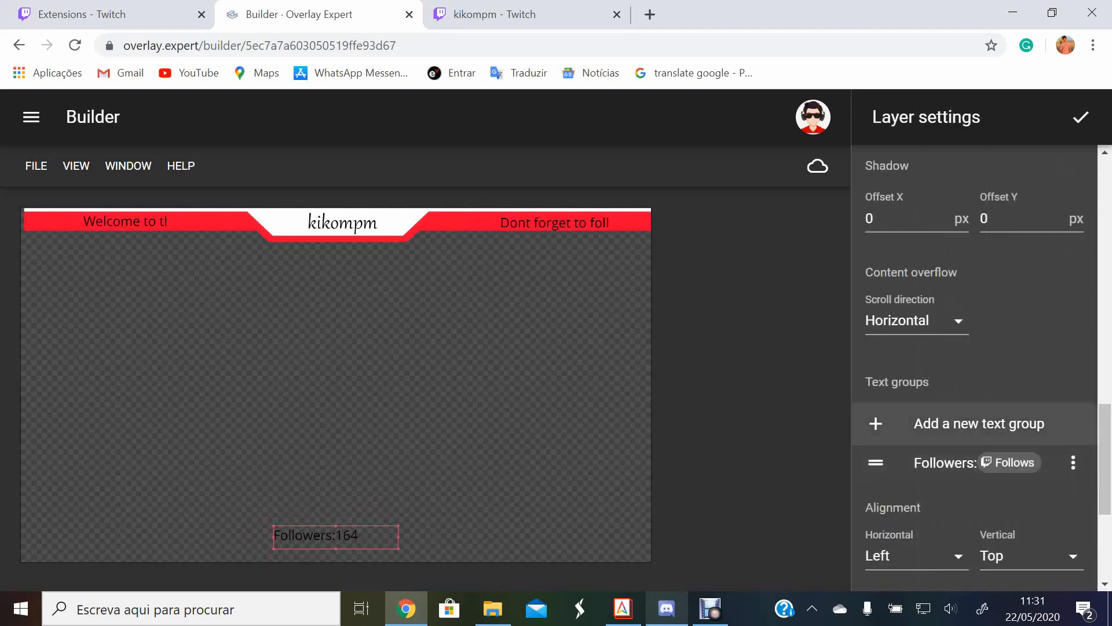
- Return to the overlay's layer list and move the BRB layer down to directly above the Background layer
{"action": "scroll", "coordinate": [973, 377], "scroll_direction": "down", "scroll_amount": 2}
{"action": "left_click", "coordinate": [1081, 117]}
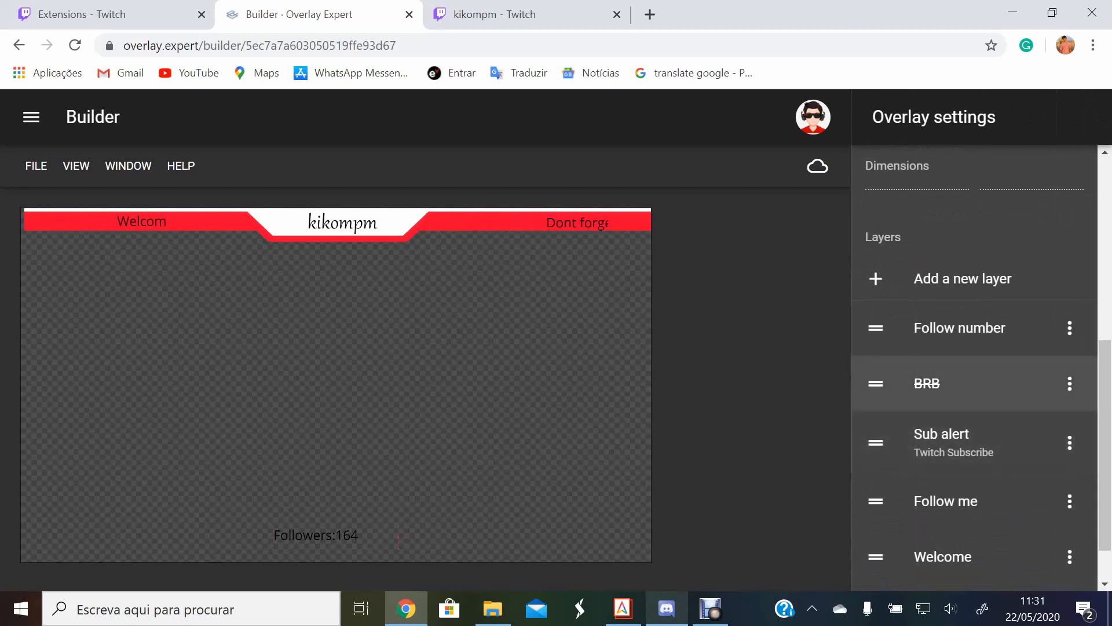
{"action": "scroll", "coordinate": [974, 385], "scroll_direction": "down", "scroll_amount": 1}
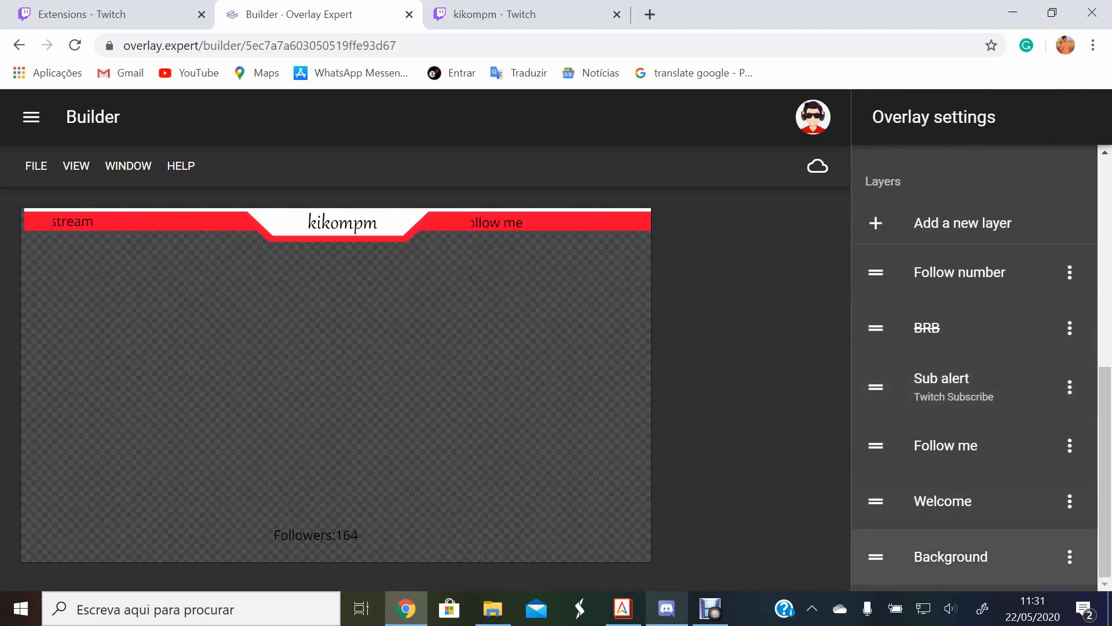
{"action": "left_click_drag", "start_coordinate": [876, 324], "coordinate": [948, 526]}
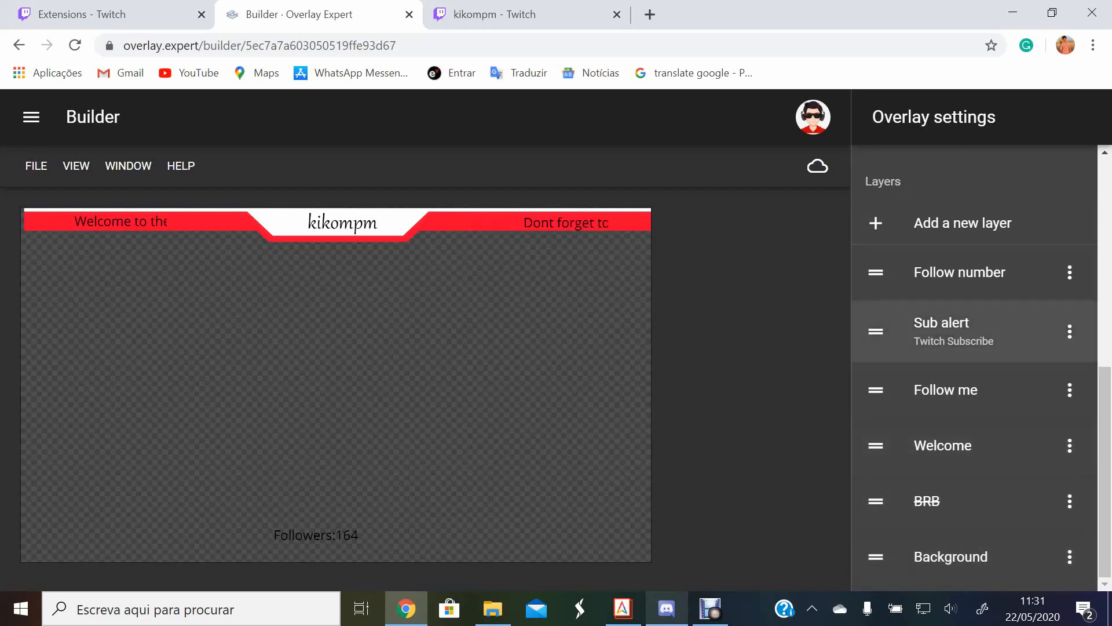
- Add another new layer to the overlay and set its description to "Webcame"
{"action": "scroll", "coordinate": [947, 226], "scroll_direction": "up", "scroll_amount": 2}
{"action": "left_click", "coordinate": [944, 397]}
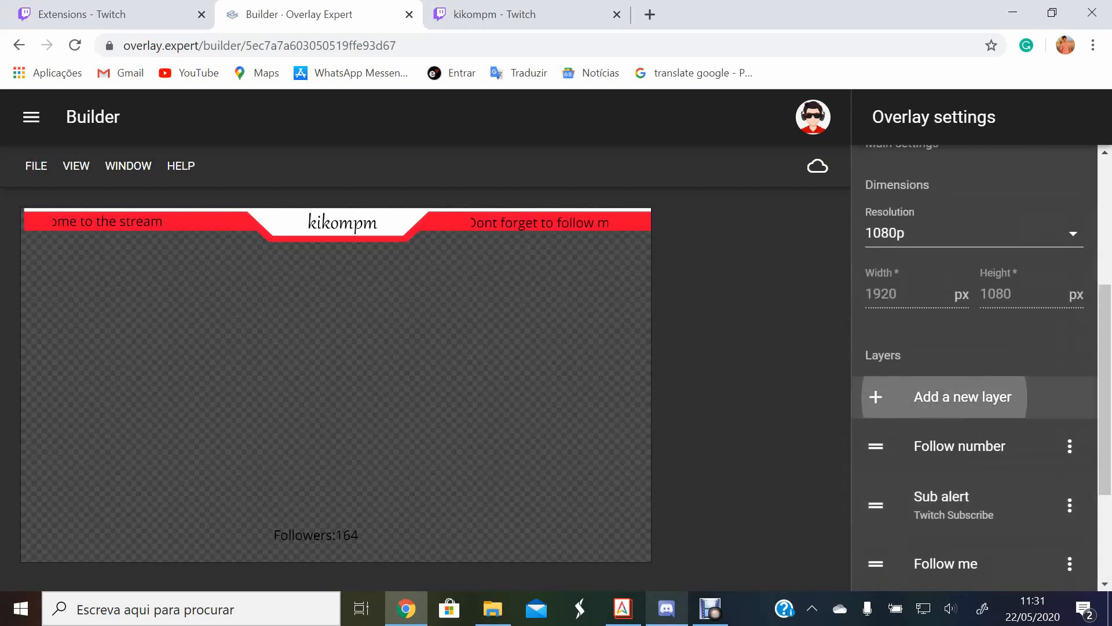
{"action": "key", "text": "BackSpace"}
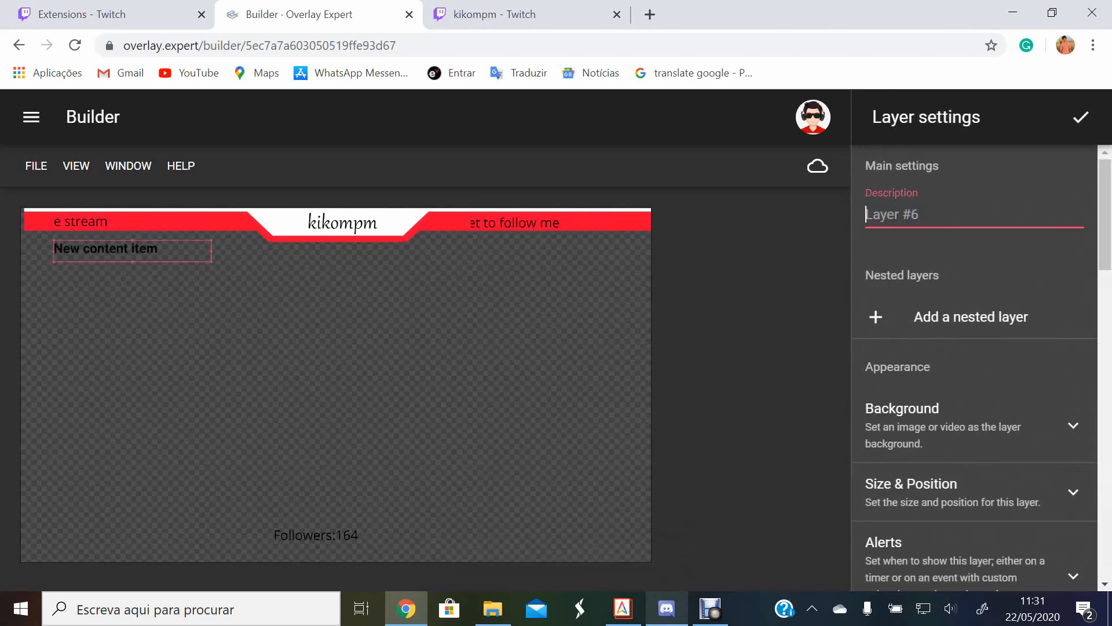
{"action": "type", "text": "Webv"}
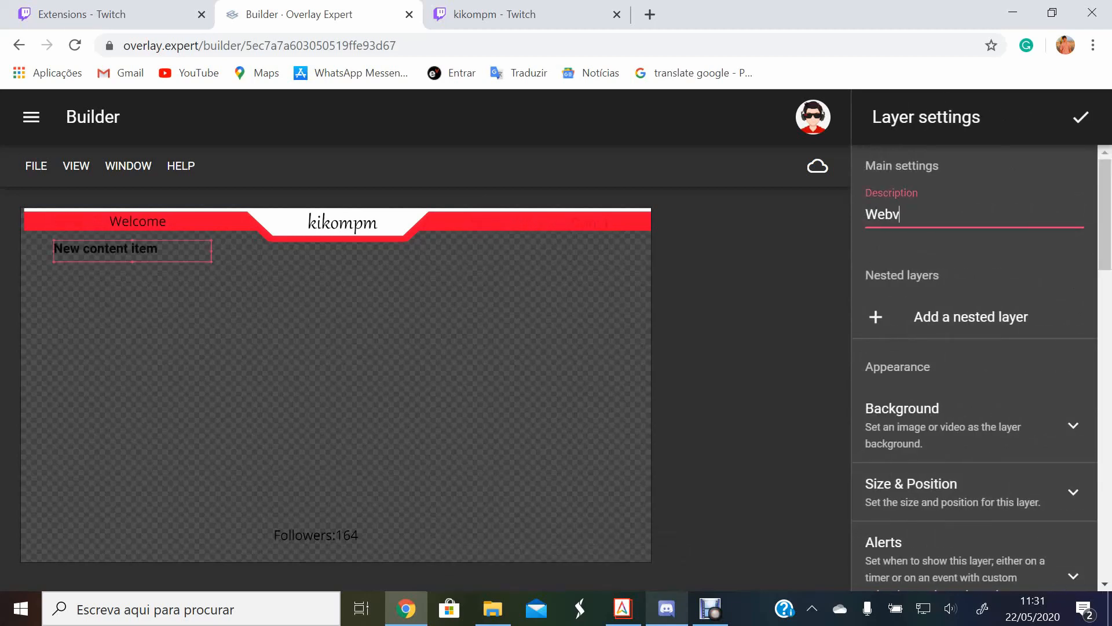
{"action": "type", "text": "ame"}
- Set the red webcam frame image as the Webcame layer's background and move the layer to the lower-left area of the overlay canvas
{"action": "left_click", "coordinate": [985, 425]}
{"action": "left_click", "coordinate": [897, 509]}
{"action": "scroll", "coordinate": [916, 377], "scroll_direction": "down", "scroll_amount": 10}
{"action": "scroll", "coordinate": [916, 376], "scroll_direction": "up", "scroll_amount": 5}
{"action": "left_click", "coordinate": [959, 255]}
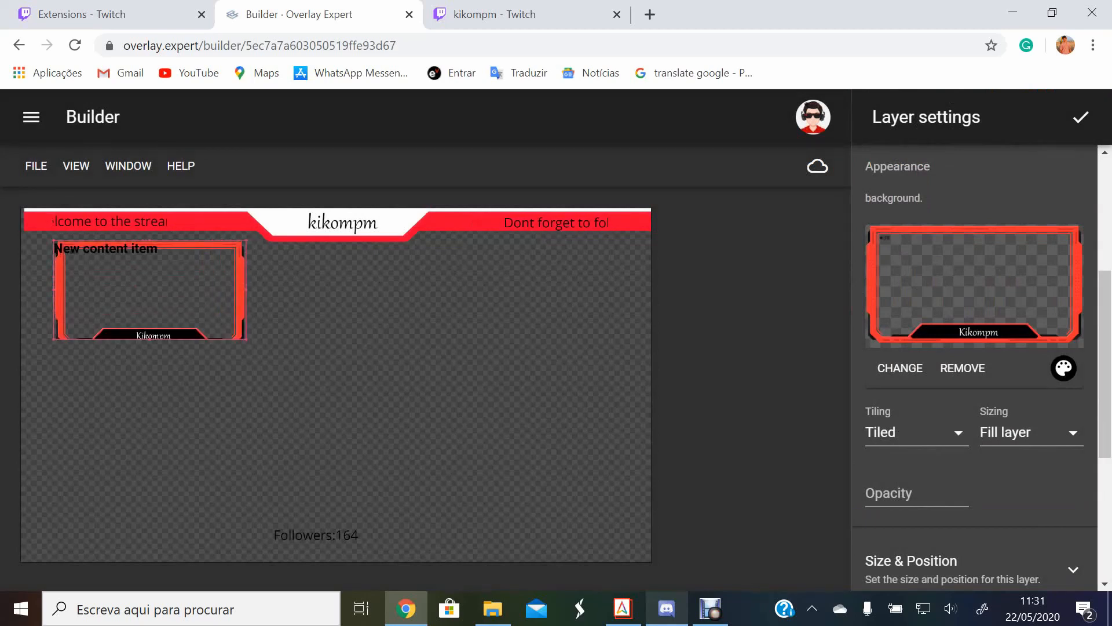
{"action": "left_click_drag", "start_coordinate": [153, 295], "coordinate": [128, 463]}
- Clear the "New content item" placeholder text from the Webcame layer's text group
{"action": "scroll", "coordinate": [974, 365], "scroll_direction": "down", "scroll_amount": 2}
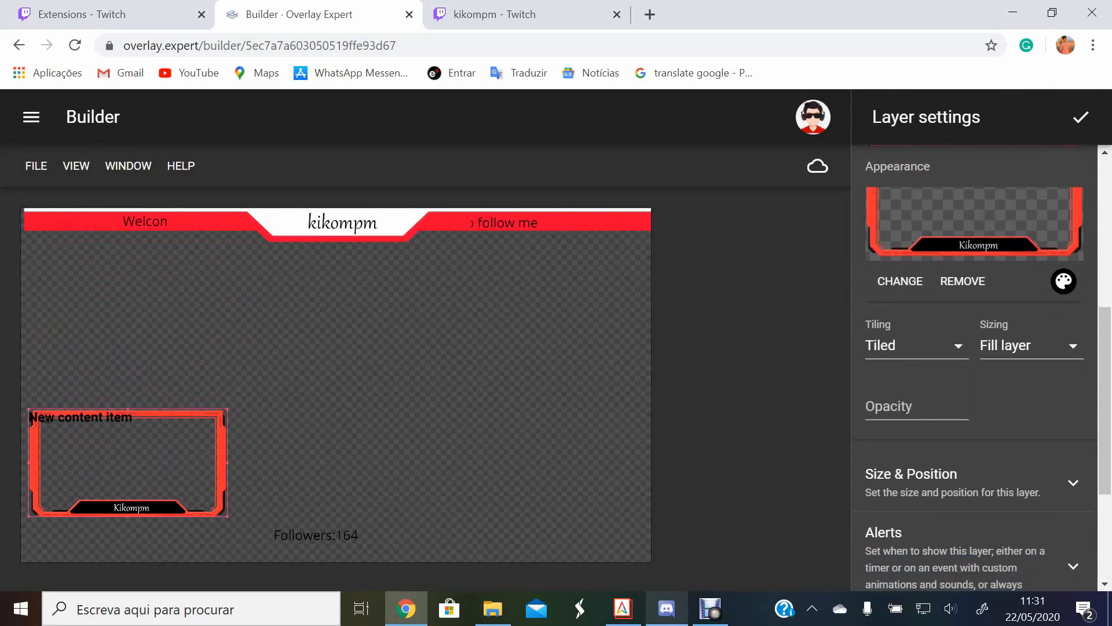
{"action": "scroll", "coordinate": [974, 388], "scroll_direction": "down", "scroll_amount": 2}
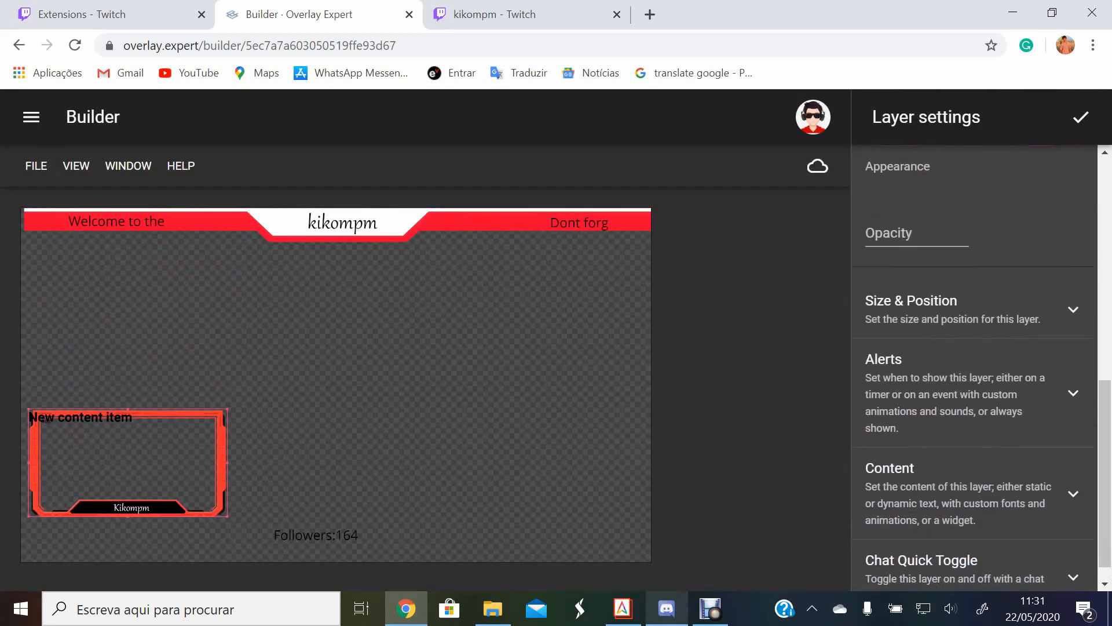
{"action": "left_click", "coordinate": [974, 484]}
{"action": "scroll", "coordinate": [974, 370], "scroll_direction": "down", "scroll_amount": 8}
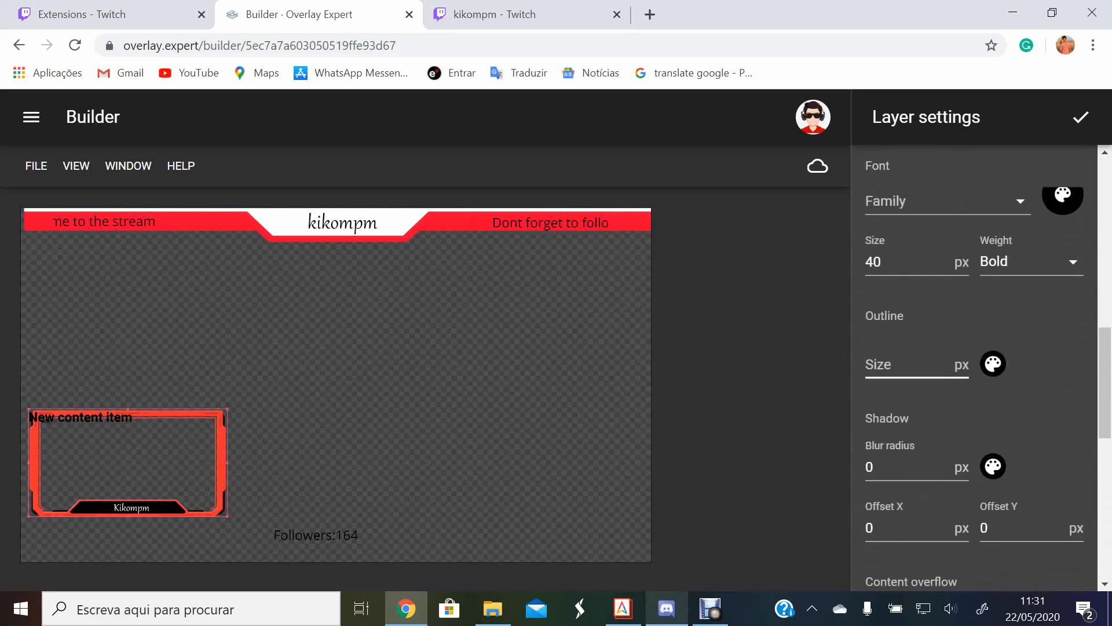
{"action": "scroll", "coordinate": [974, 371], "scroll_direction": "down", "scroll_amount": 1}
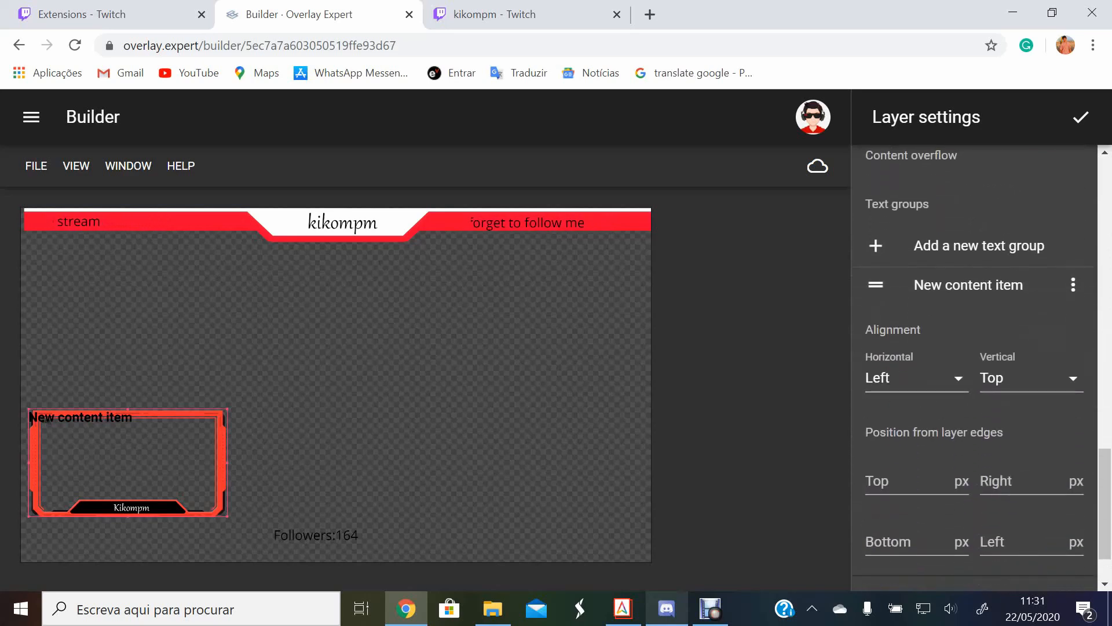
{"action": "left_click", "coordinate": [969, 284]}
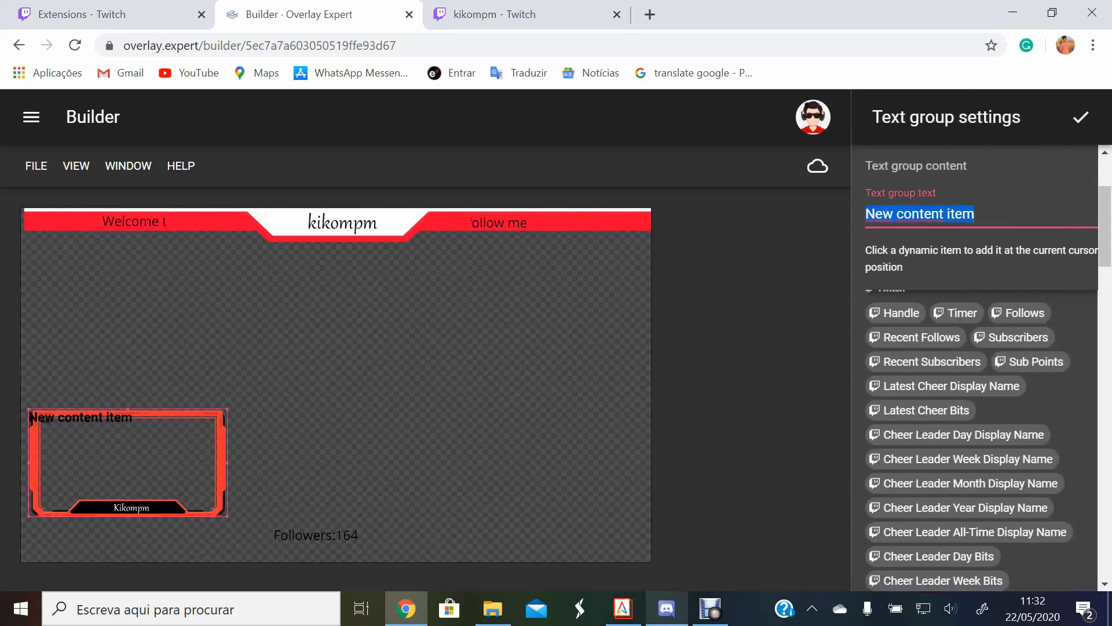
{"action": "key", "text": "BackSpace"}
{"action": "left_click", "coordinate": [1081, 117]}
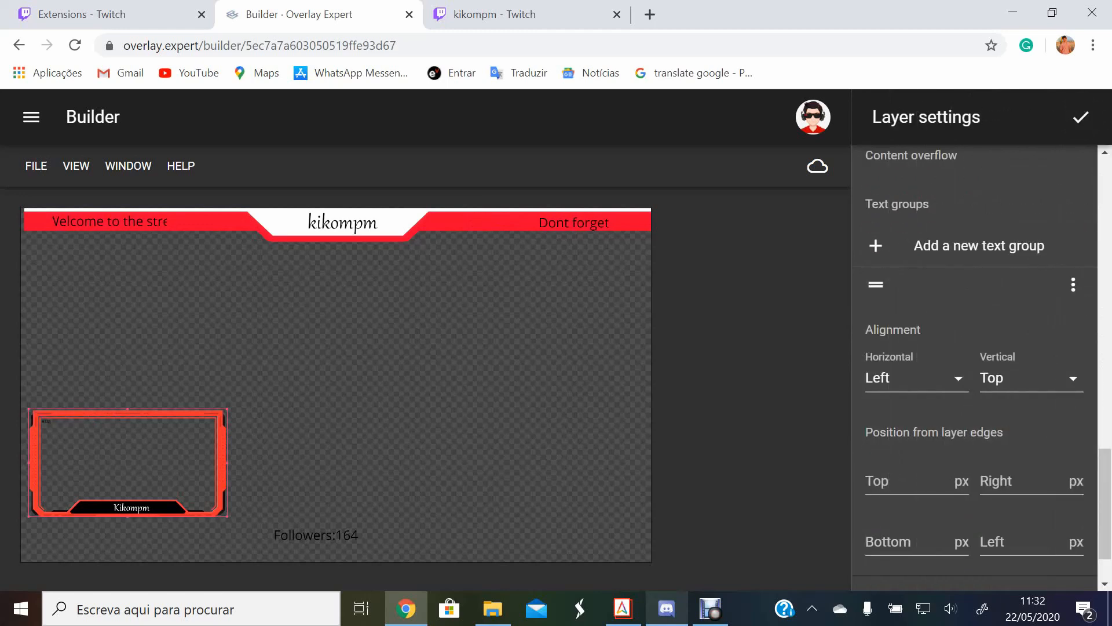
- Return to the overlay's layer list and hide the Webcame layer
{"action": "left_click", "coordinate": [1081, 117]}
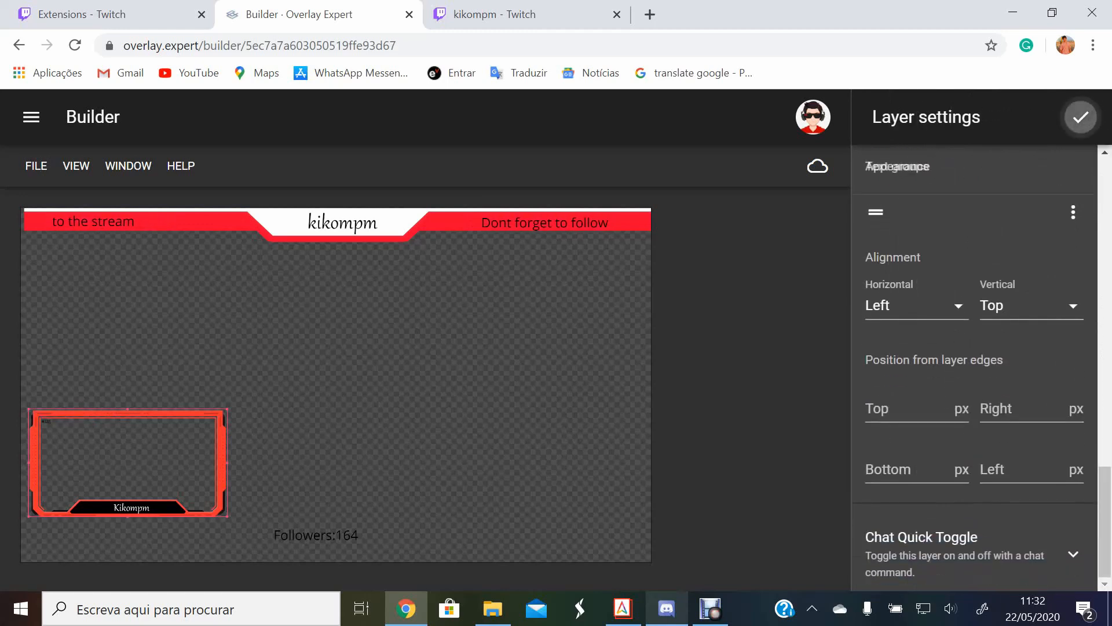
{"action": "left_click", "coordinate": [1070, 445]}
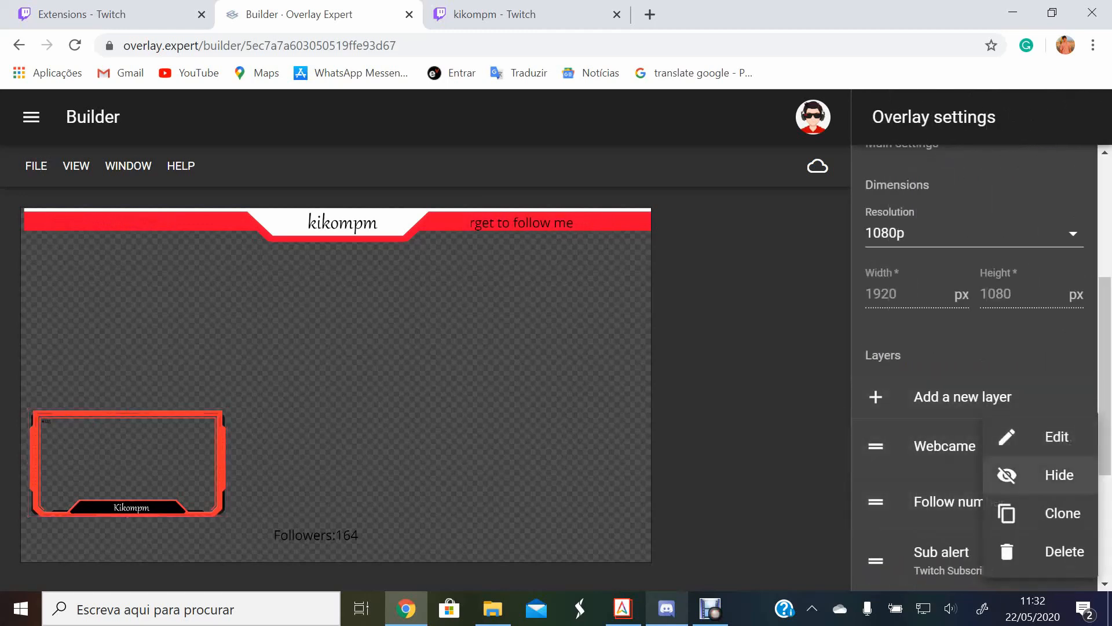
{"action": "left_click", "coordinate": [1044, 475]}
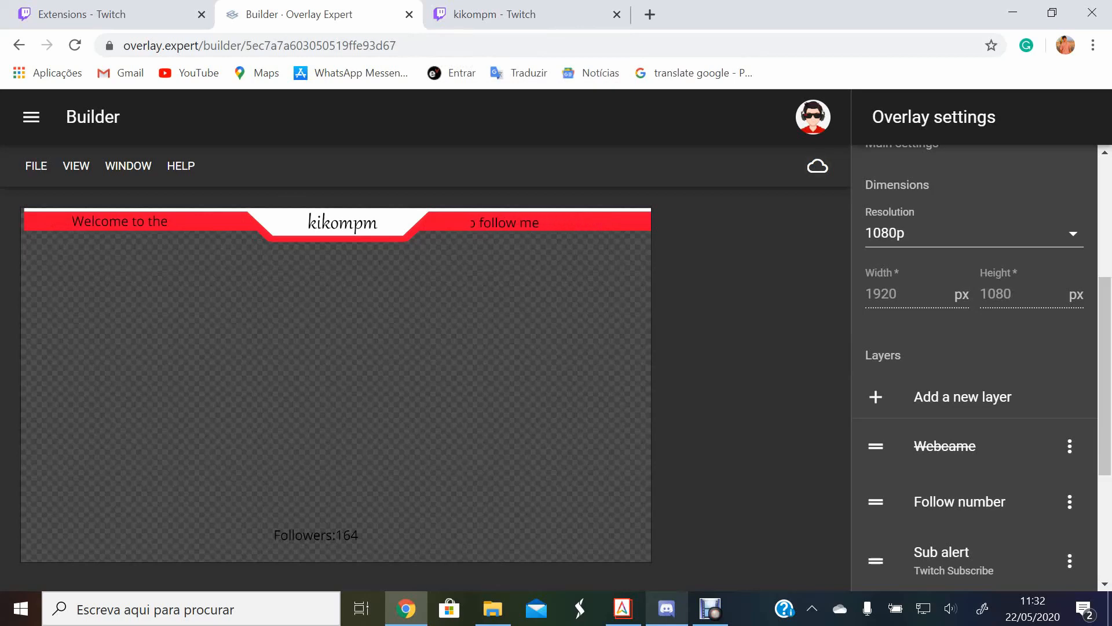
- Switch to the Twitch channel and Extensions pages and check the activation options of the Overlay Expert extension
{"action": "left_click", "coordinate": [536, 14]}
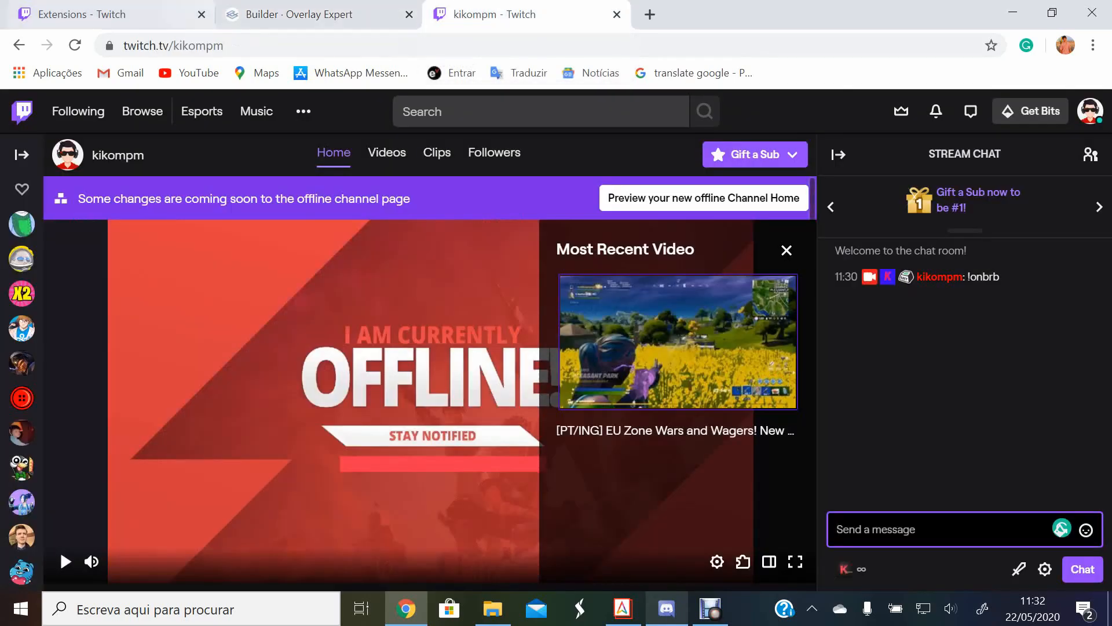
{"action": "left_click", "coordinate": [162, 14]}
{"action": "left_click", "coordinate": [462, 355]}
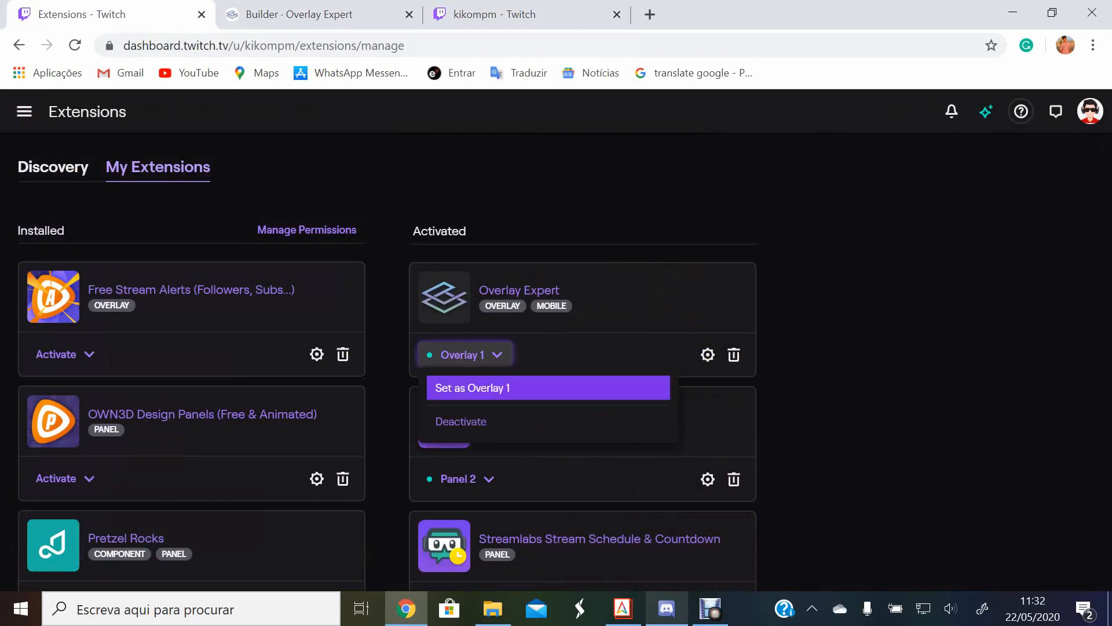
{"action": "left_click", "coordinate": [840, 377]}
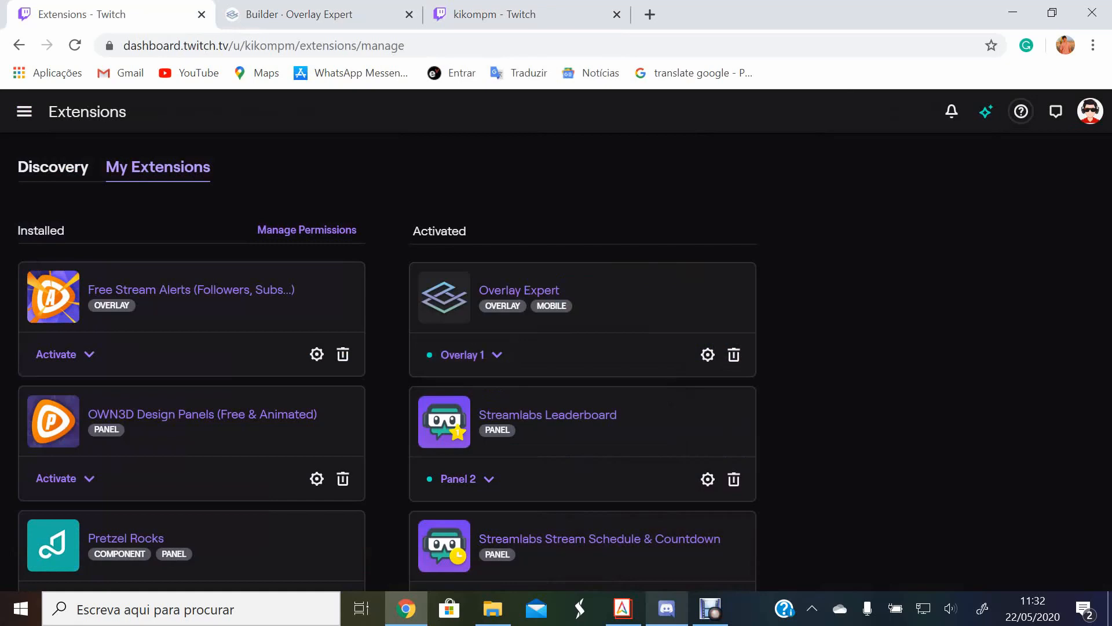
- Return to the Overlay Expert builder and look through the overlay's complete layer list
{"action": "left_click", "coordinate": [521, 14]}
{"action": "left_click", "coordinate": [299, 14]}
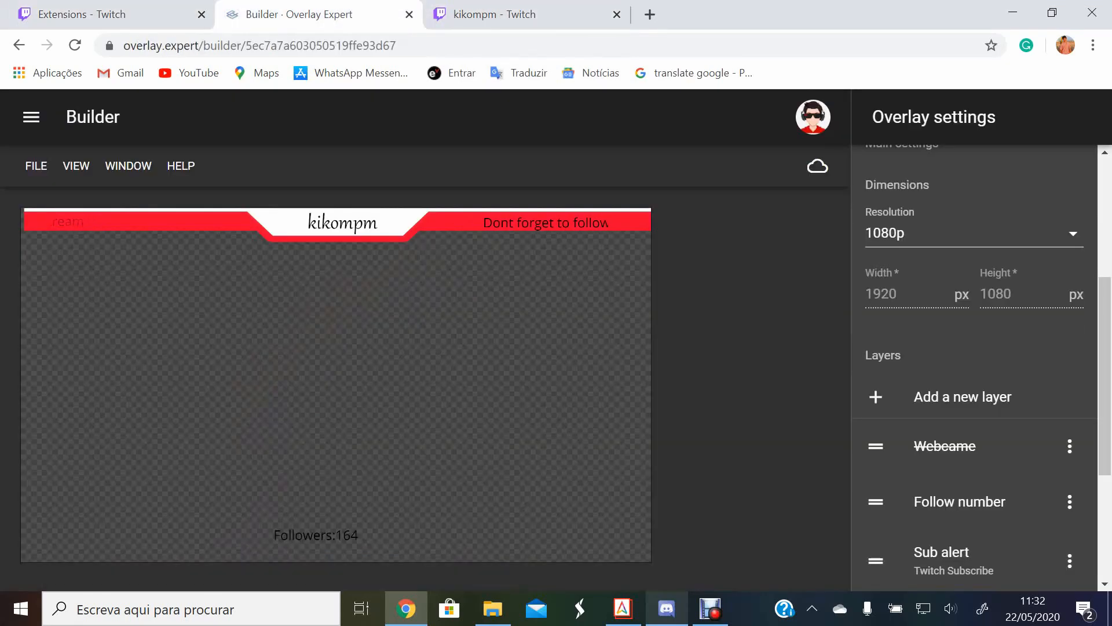
{"action": "scroll", "coordinate": [973, 371], "scroll_direction": "down", "scroll_amount": 4}
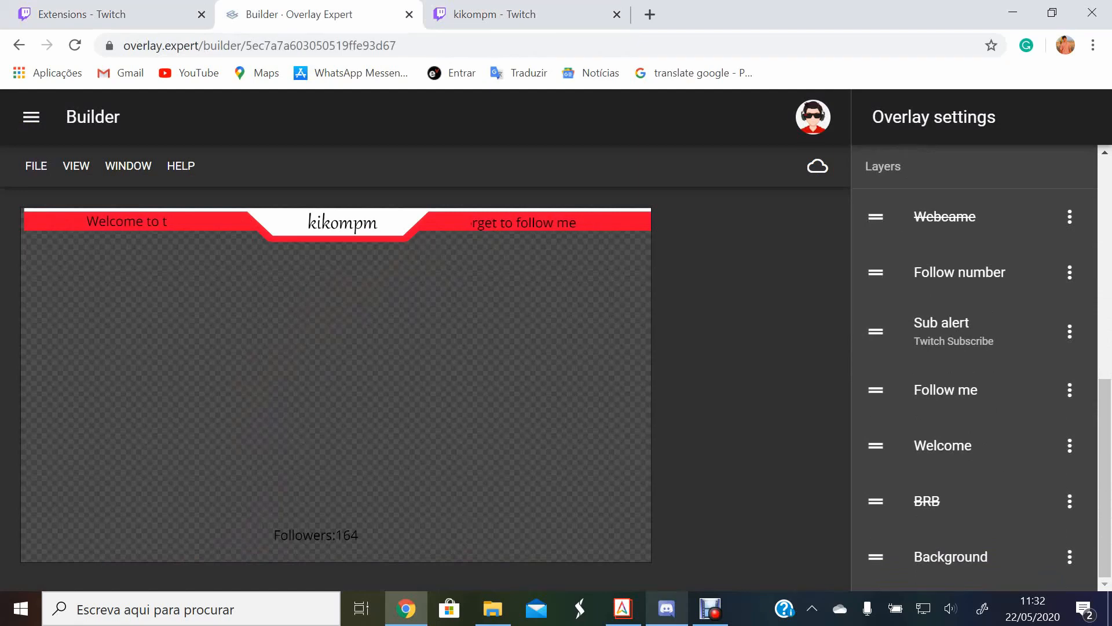